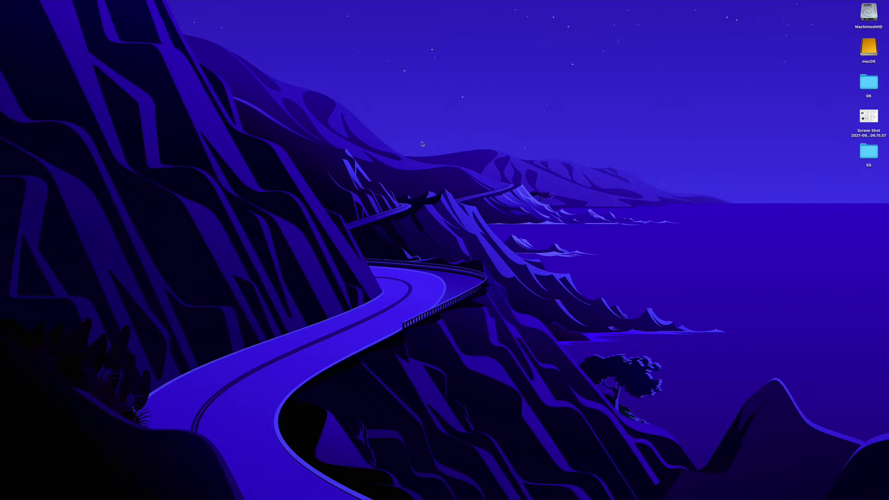
- Switch to the tutorial presentation in Safari and reveal the "Style on text" topic on the slide
key("ctrl+Right")
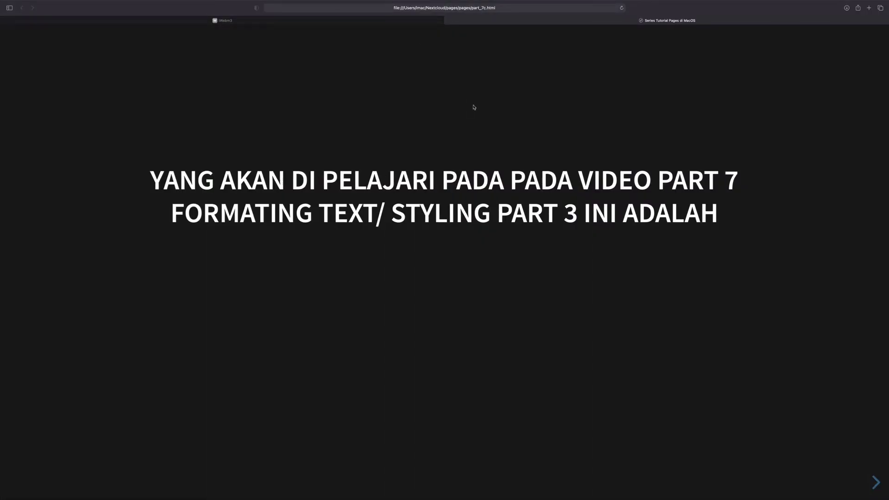
key("Right")
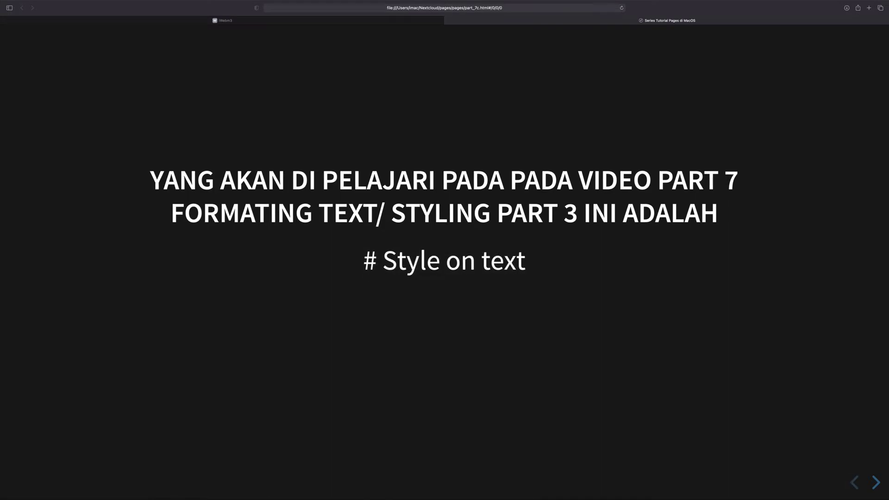
key("Right")
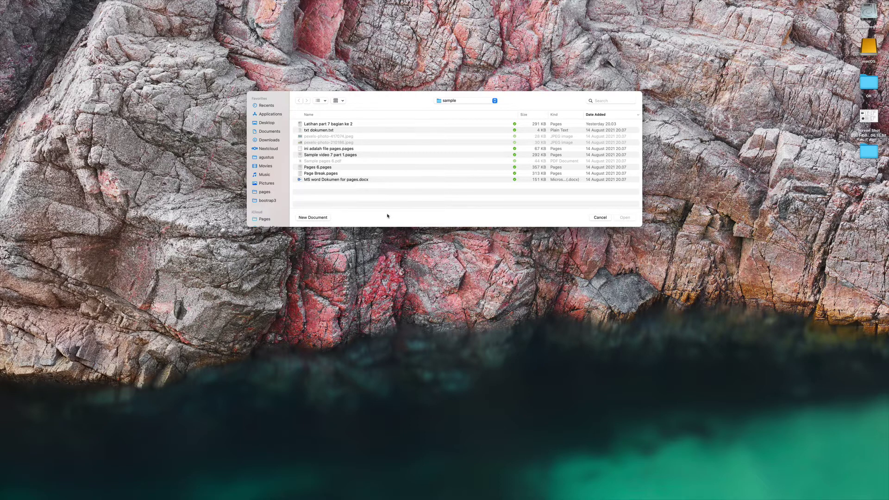
- Create a new blank Pages document and display it full screen at 400% zoom
left_click(329, 218)
double_click(393, 196)
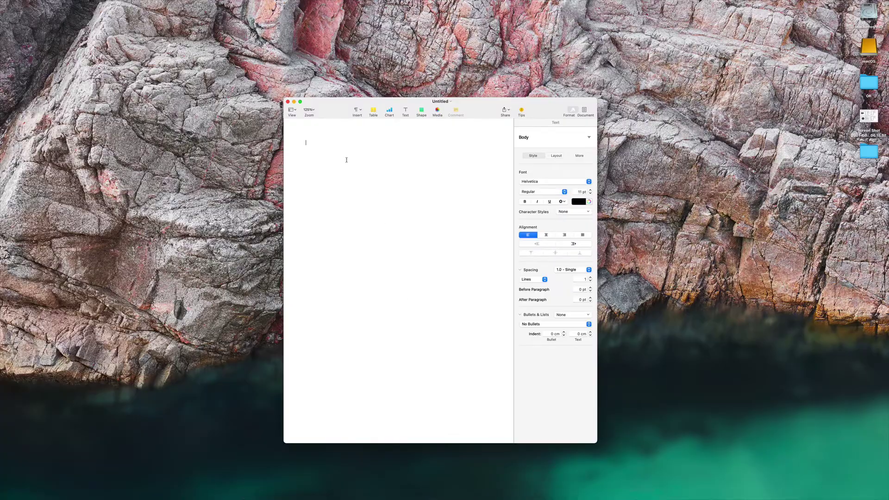
left_click(300, 102)
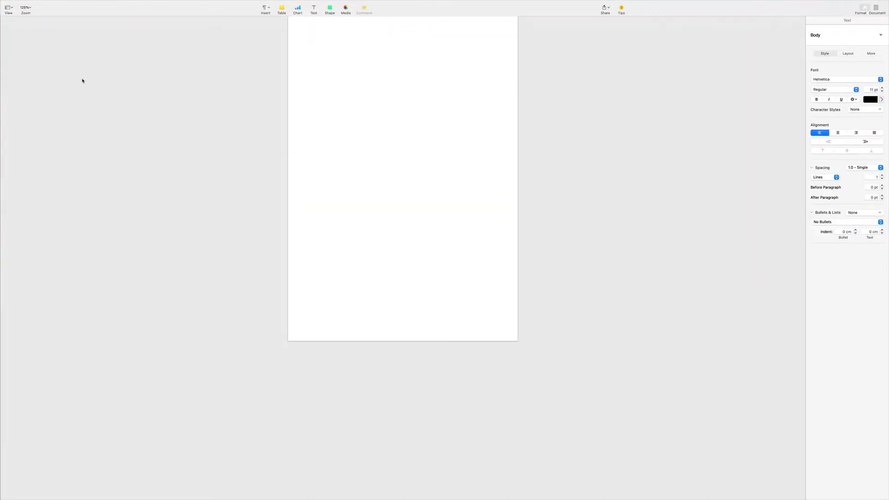
left_click(25, 14)
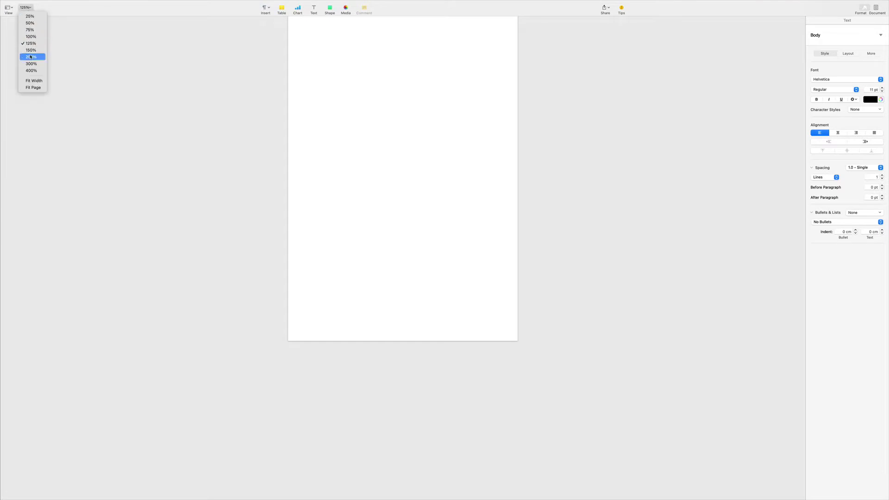
left_click(33, 71)
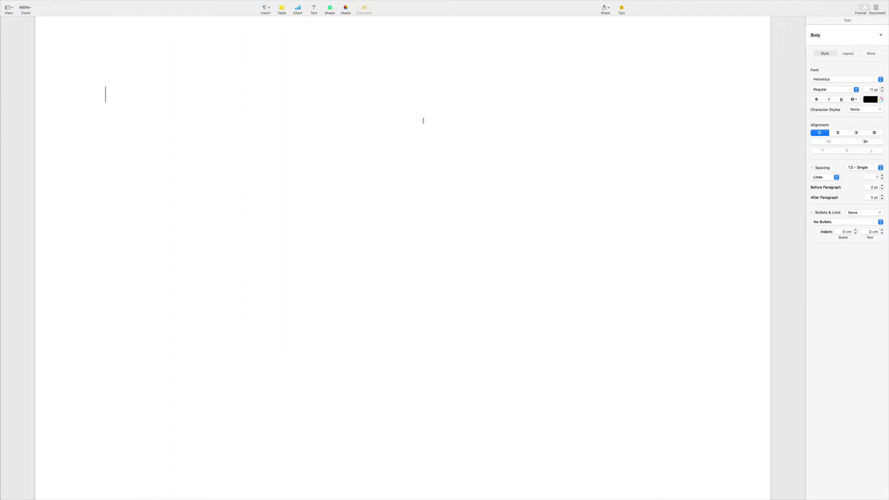
- Switch to the Terminal, clear it and generate placeholder text with the command lorem -n 1000
key("super+Tab")
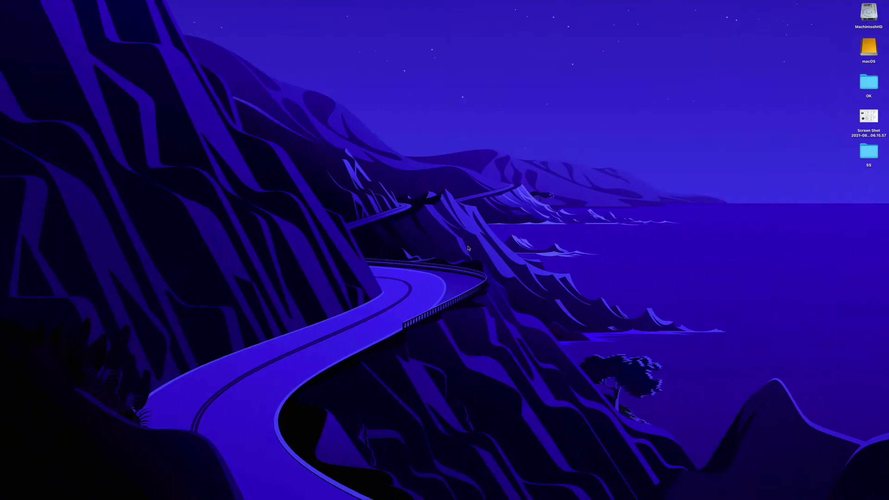
mouse_move(506, 493)
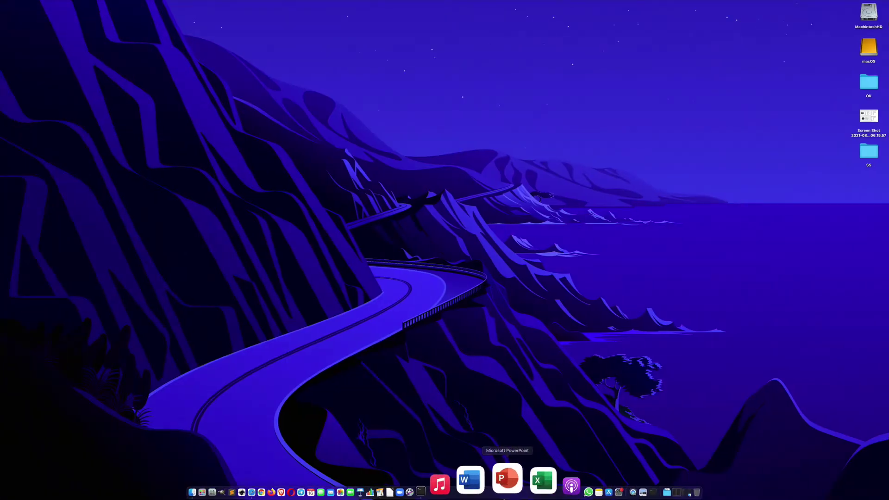
left_click(623, 490)
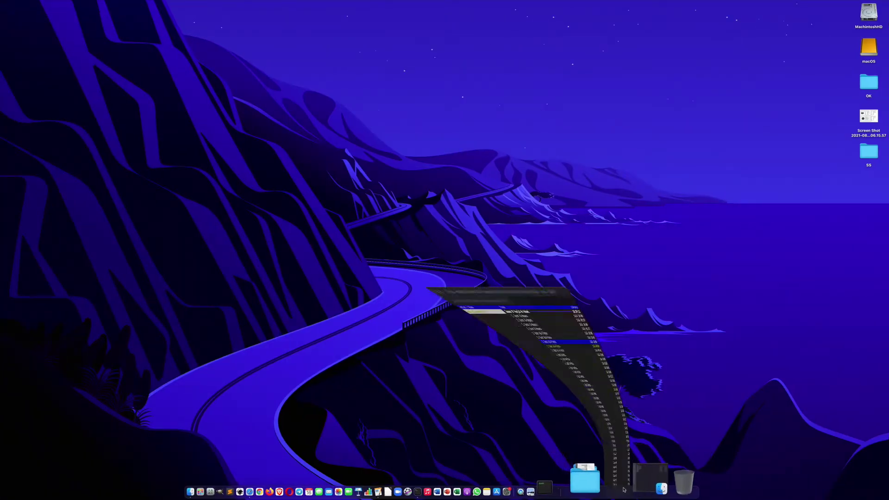
type("q")
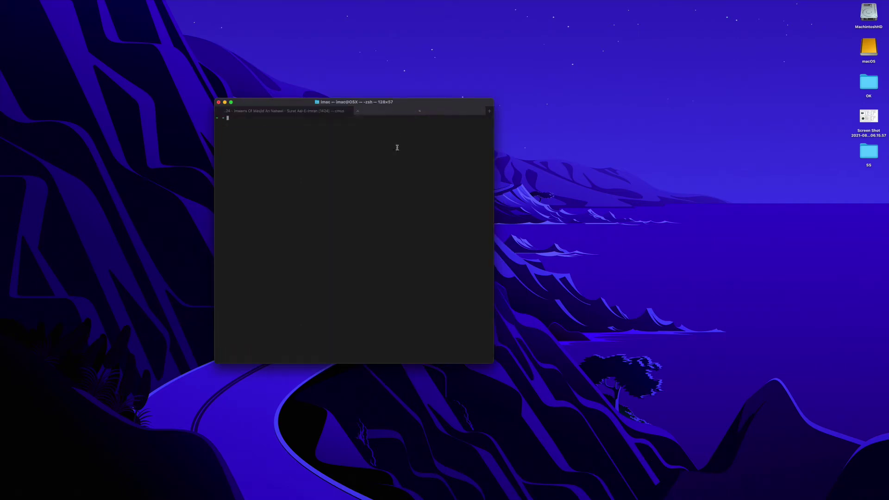
type("clear")
key("Return")
type("lorem -n 1000")
key("Return")
- Copy a long stretch of the generated lorem ipsum output from the Terminal and paste it into the blank Pages document
scroll(371, 166, "up", 5)
scroll(371, 167, "up", 20)
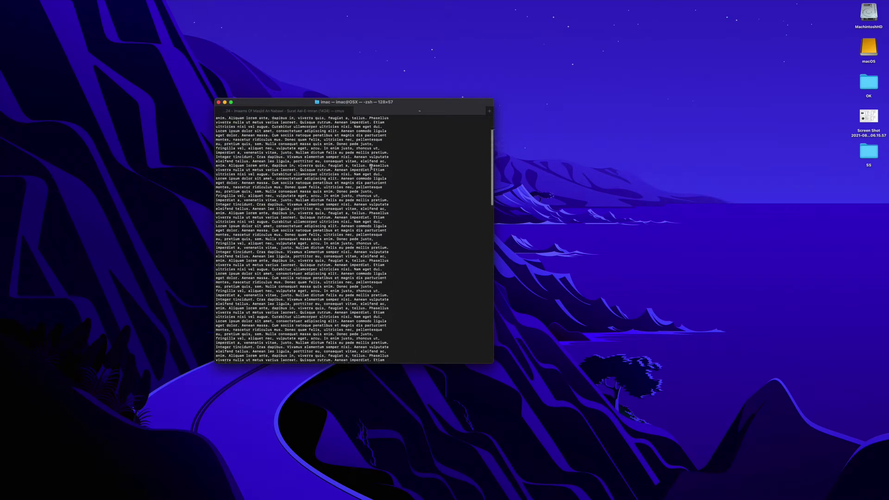
scroll(356, 164, "down", 20)
scroll(355, 163, "down", 3)
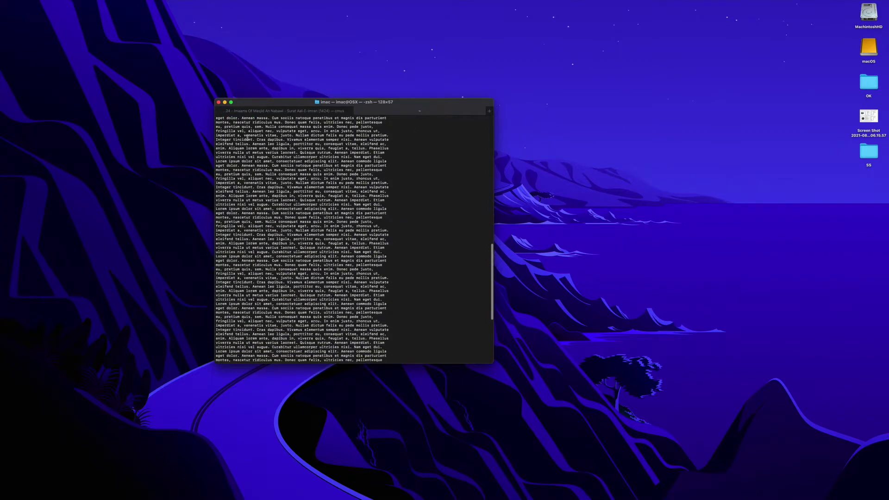
left_click_drag(216, 132, 423, 444)
key("super+Tab")
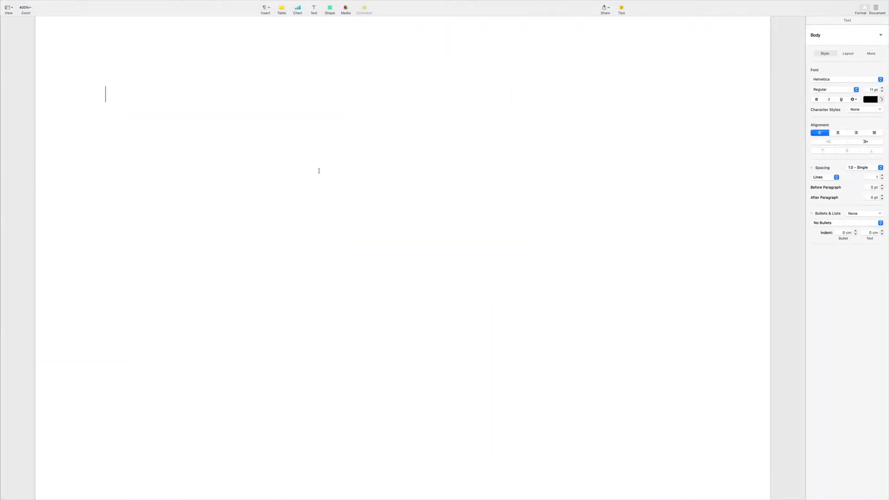
mouse_move(92, 2)
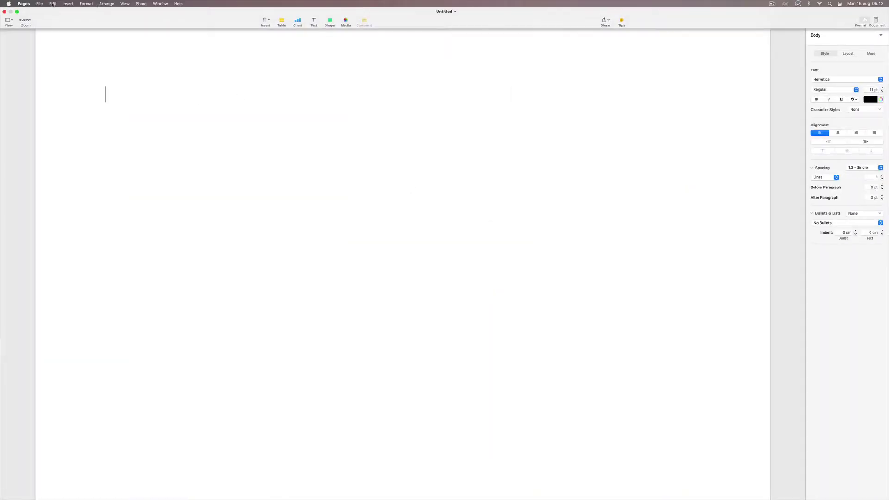
left_click(52, 4)
left_click(70, 50)
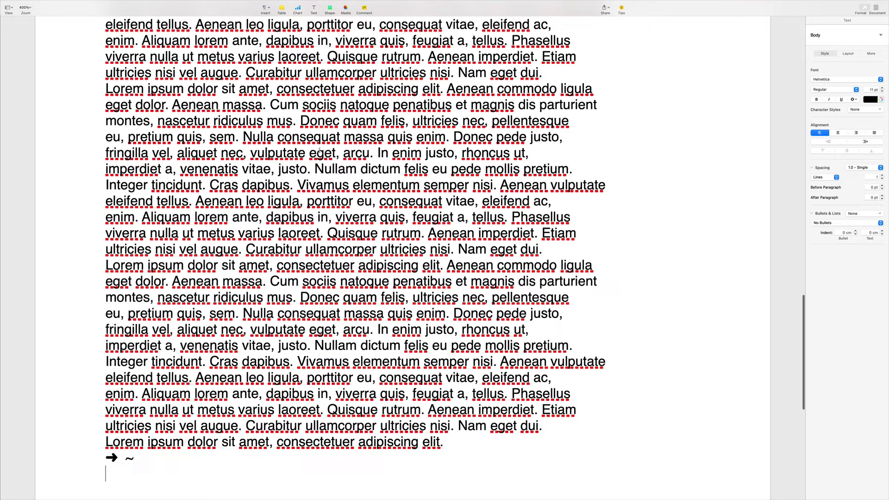
- Examine the list of available paragraph styles for the pasted text
scroll(325, 149, "up", 15)
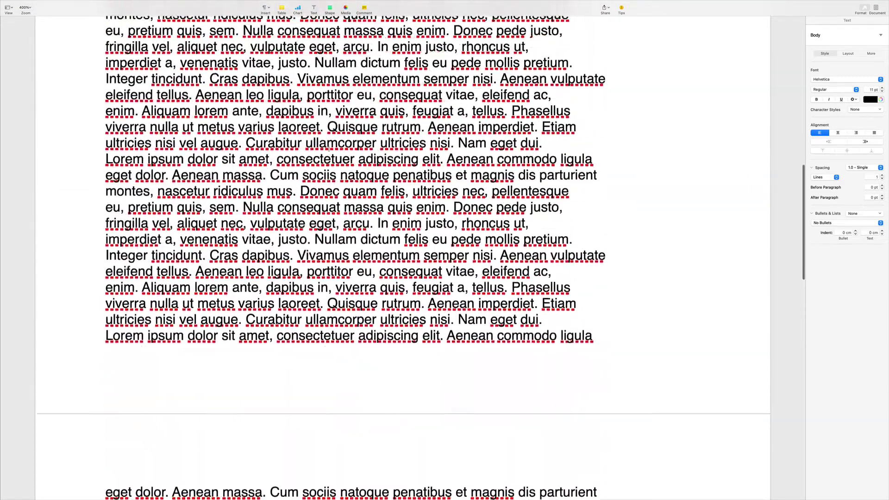
scroll(328, 150, "up", 20)
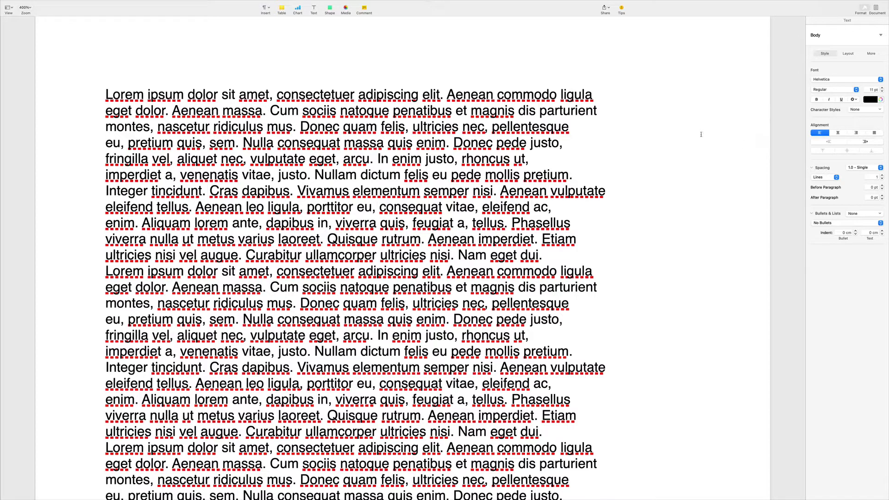
left_click(880, 36)
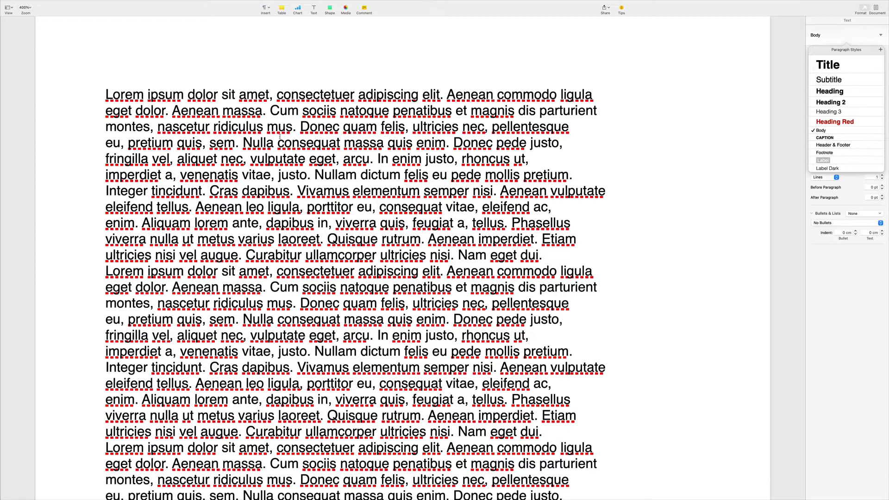
left_click(216, 126)
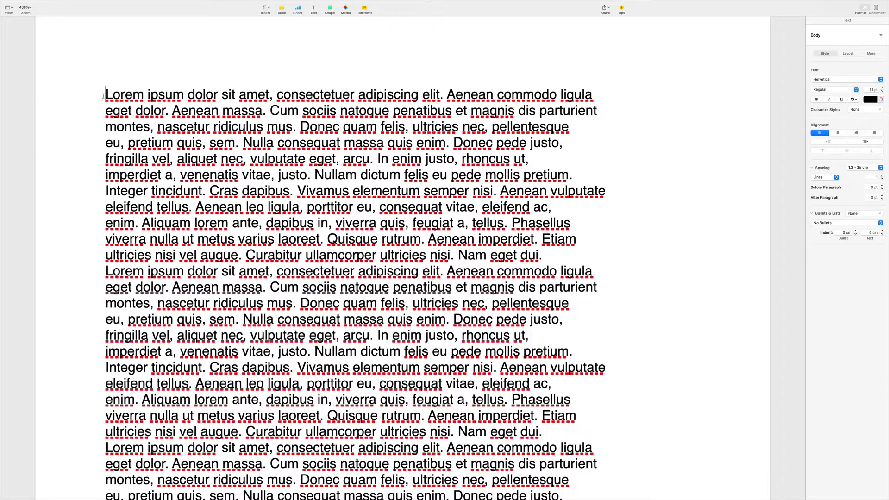
- Insert the lines "Judul" and "Sub Judul" above the first paragraph of the document
key("Return")
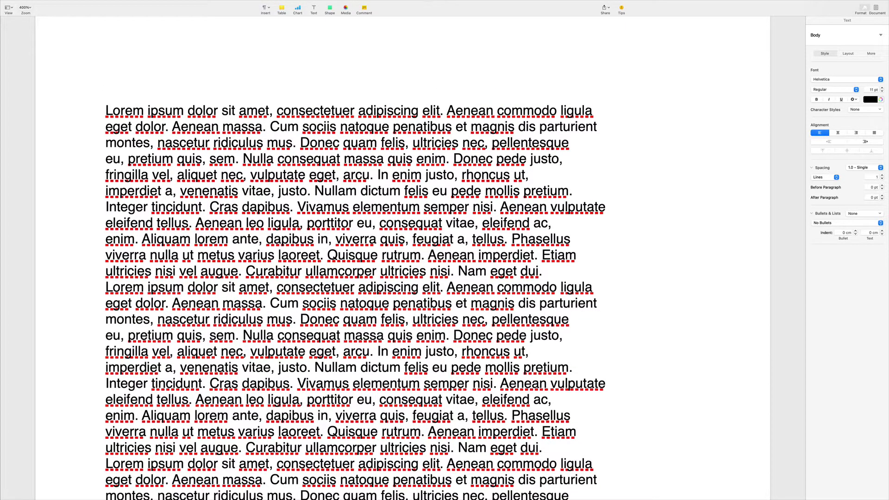
type("Judul")
key("Return")
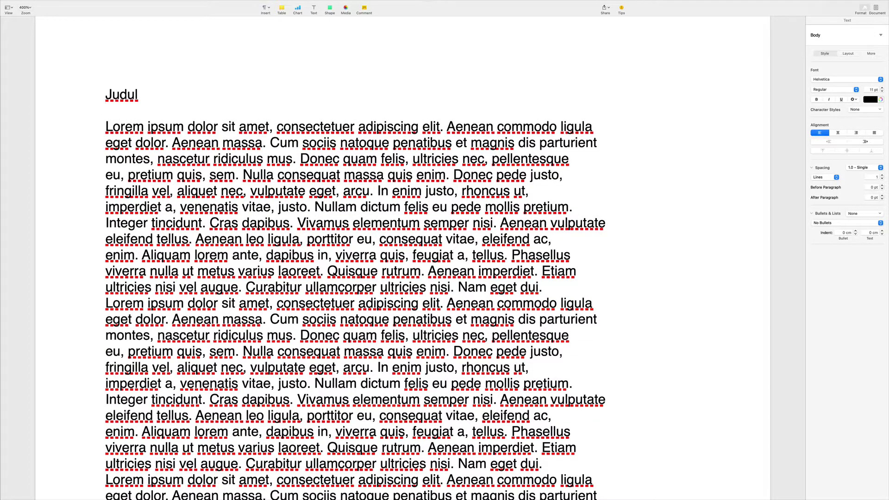
type("Sub Judul")
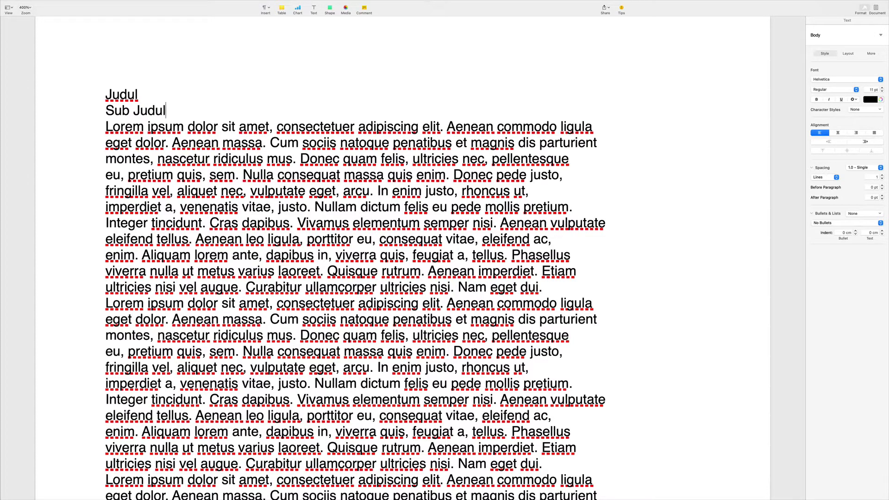
- Copy the "Judul" and "Sub Judul" lines onto their own lines at the start of the second page
left_click_drag(105, 98, 177, 116)
key("cmd+c")
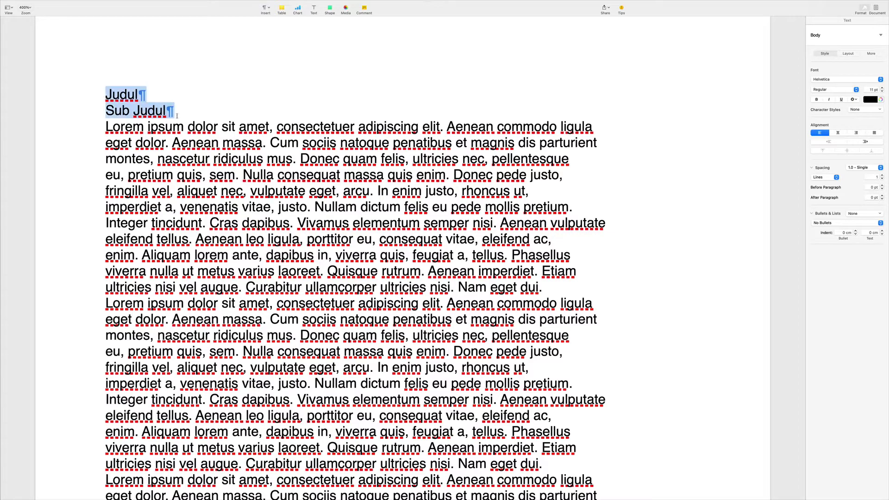
scroll(317, 209, "down", 3)
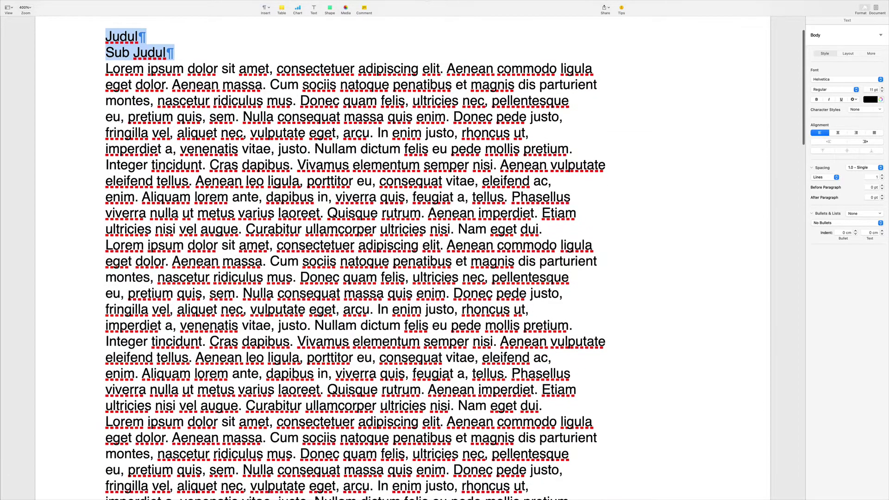
scroll(536, 333, "down", 10)
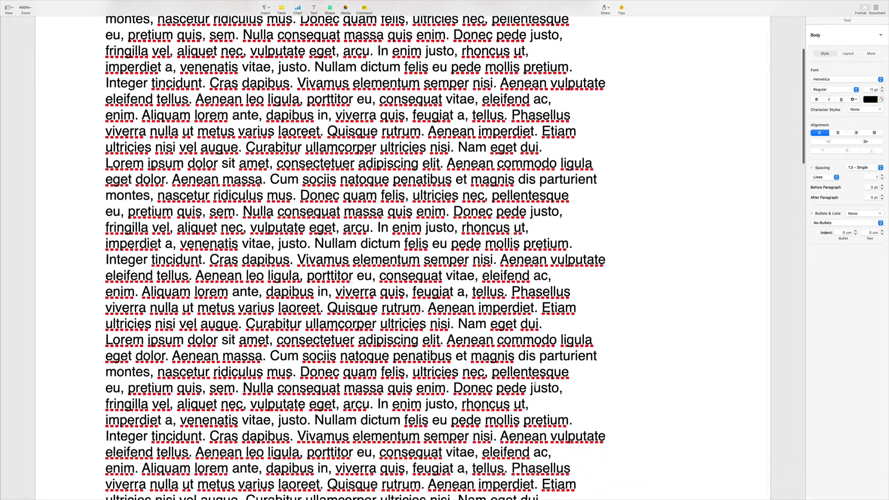
scroll(535, 384, "down", 10)
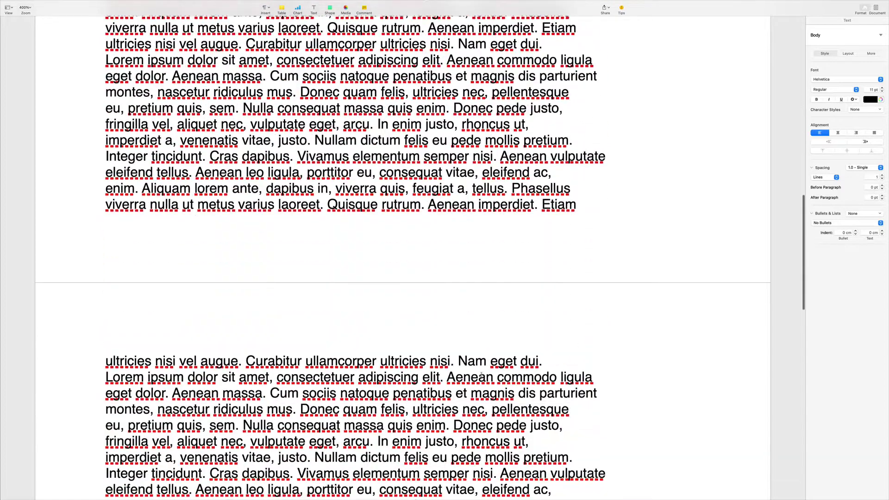
left_click(108, 360)
key("Return")
key("Up")
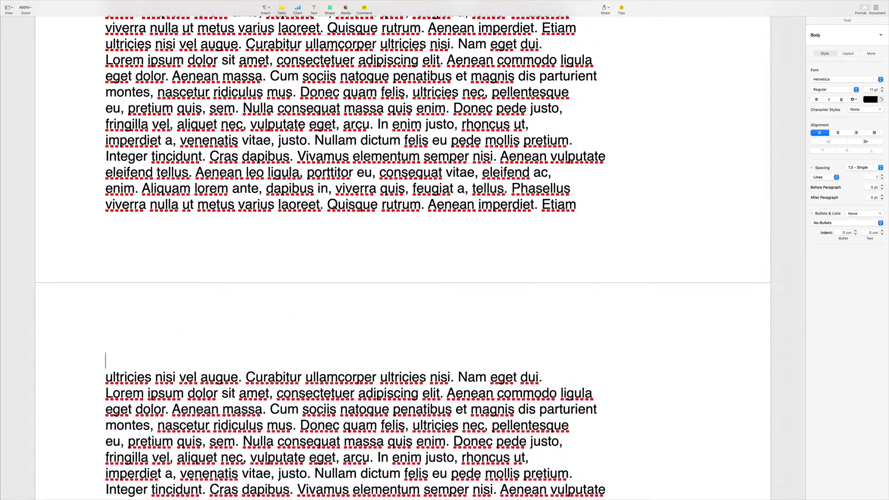
key("cmd+v")
key("BackSpace")
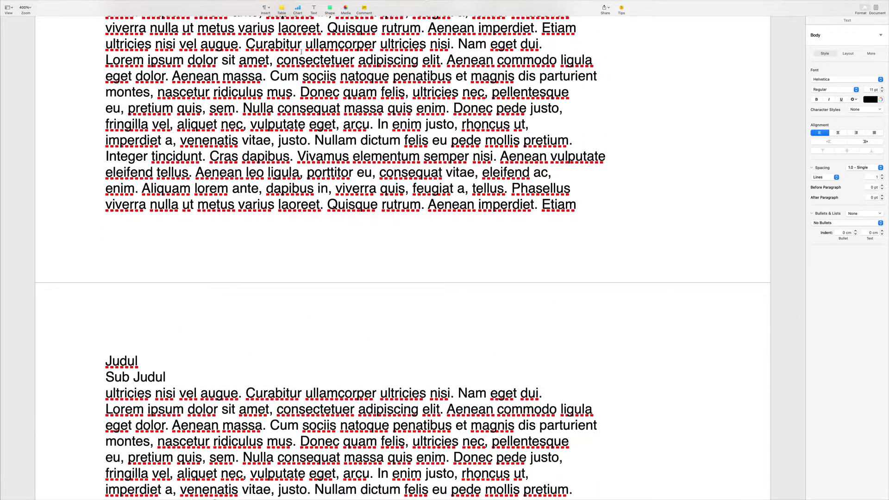
- Review the document's pages to check where both title and subtitle pairs are placed
scroll(301, 52, "up", 15)
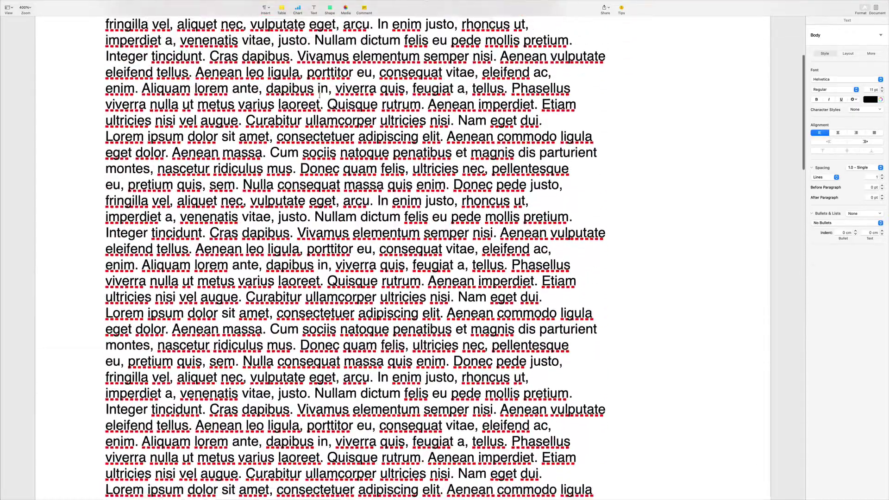
scroll(319, 96, "down", 15)
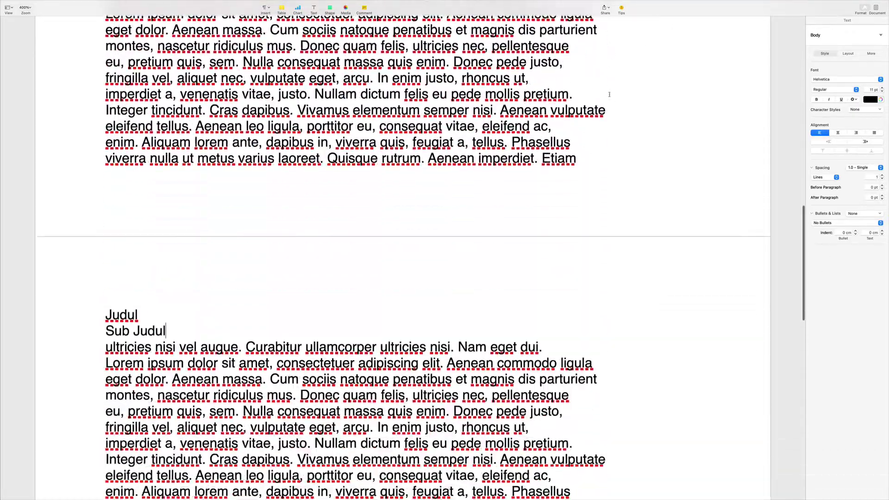
scroll(610, 94, "down", 20)
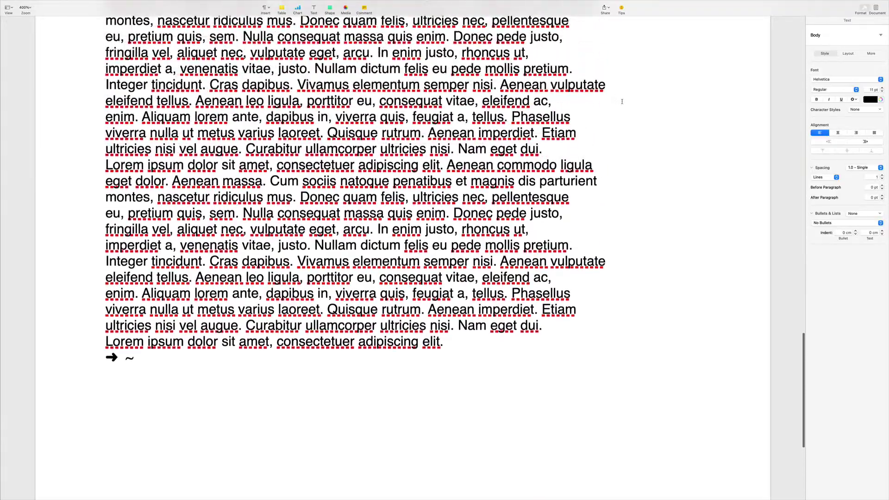
scroll(622, 101, "up", 20)
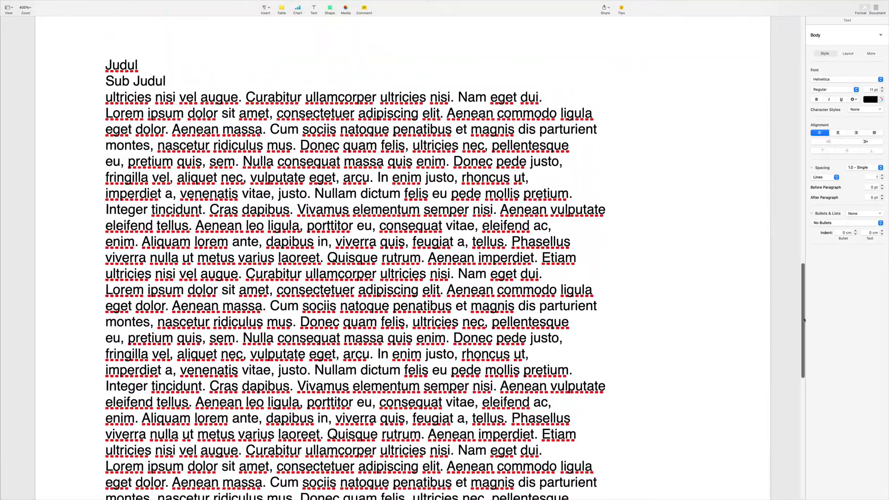
left_click(791, 205)
scroll(789, 204, "up", 10)
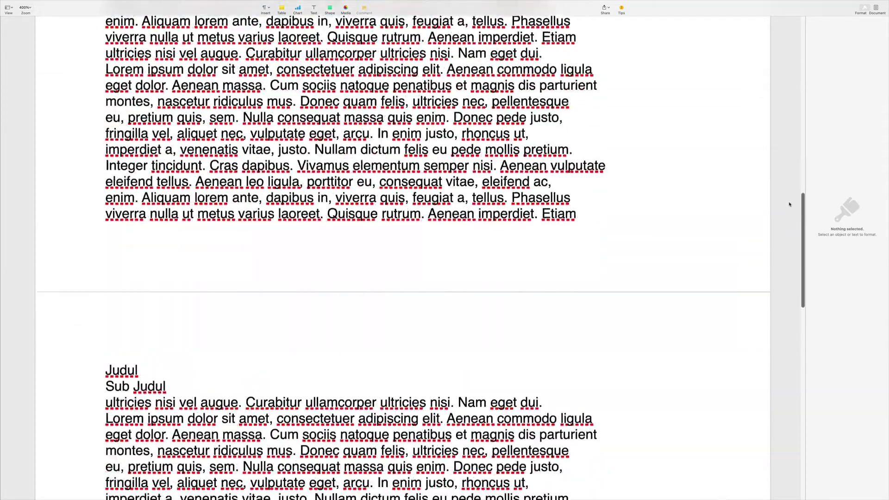
scroll(790, 204, "up", 10)
left_click(123, 95)
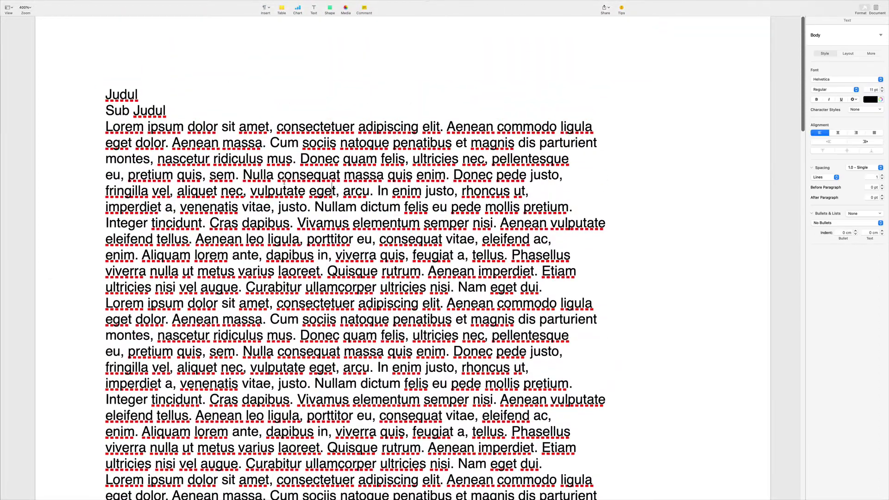
- Apply the Heading paragraph style to the "Judul" line on the first page
double_click(124, 90)
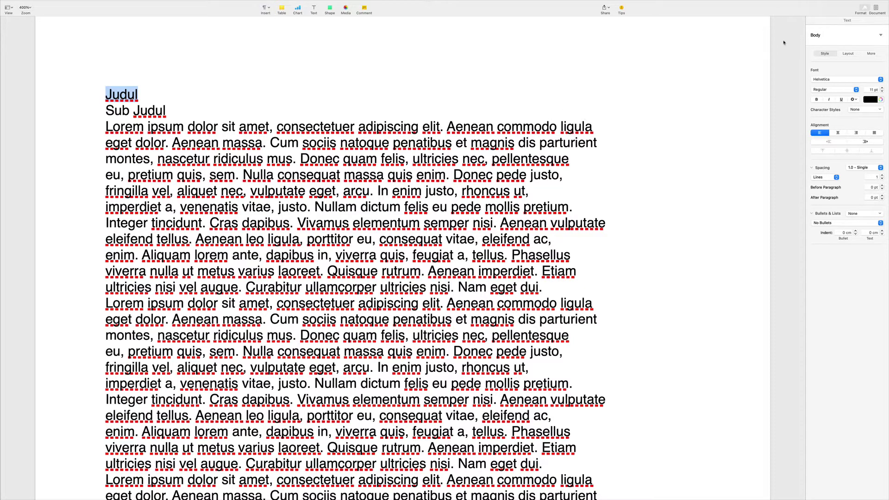
left_click(878, 36)
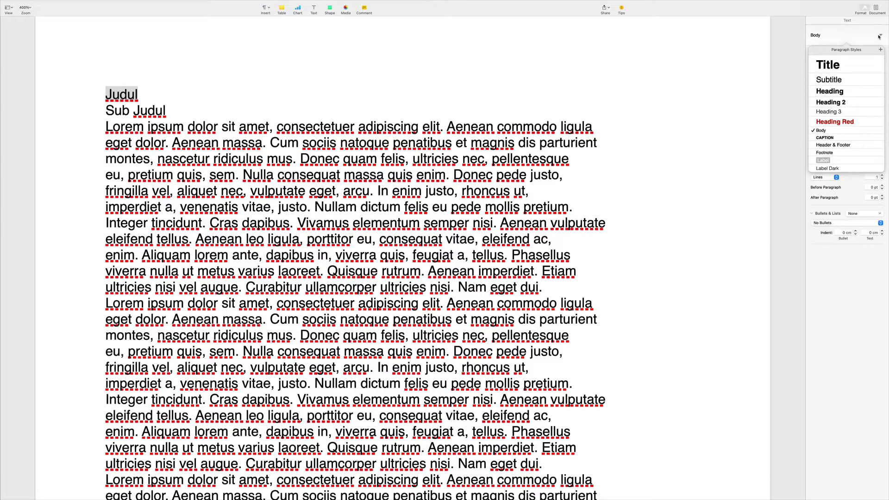
left_click(832, 93)
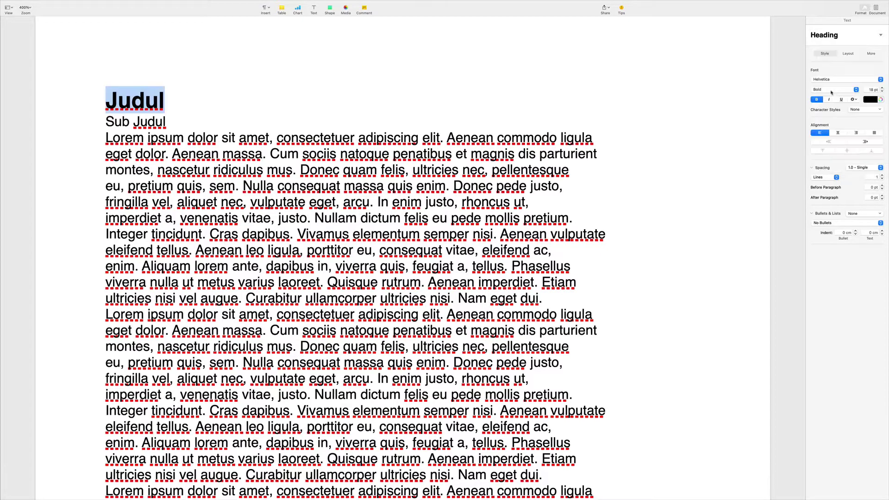
- Apply the Heading 2 paragraph style to the "Sub Judul" line on the first page
triple_click(152, 123)
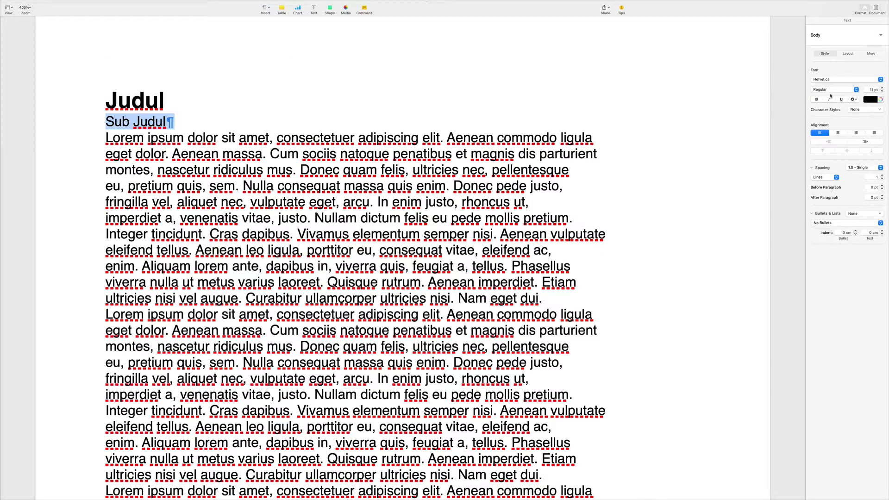
left_click(877, 36)
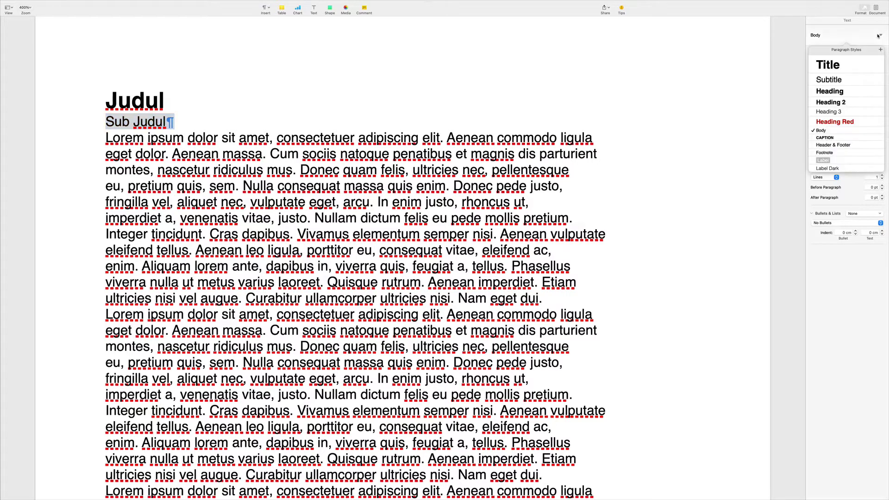
left_click(830, 102)
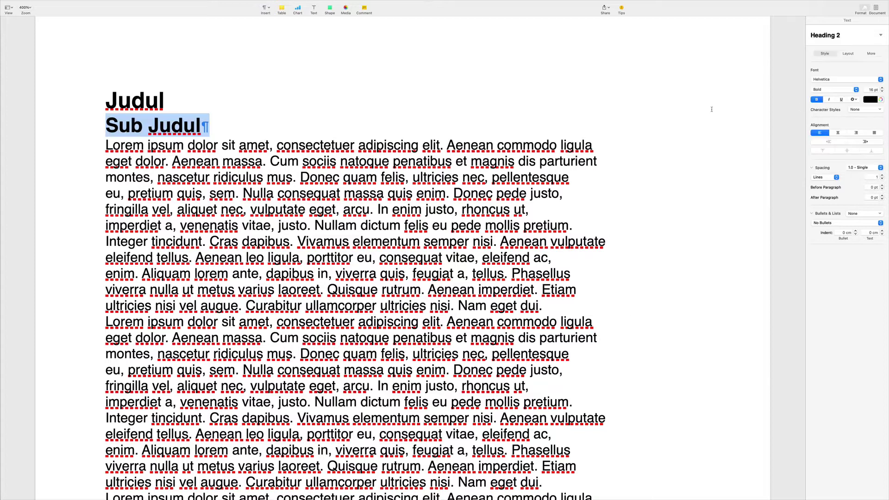
left_click(322, 146)
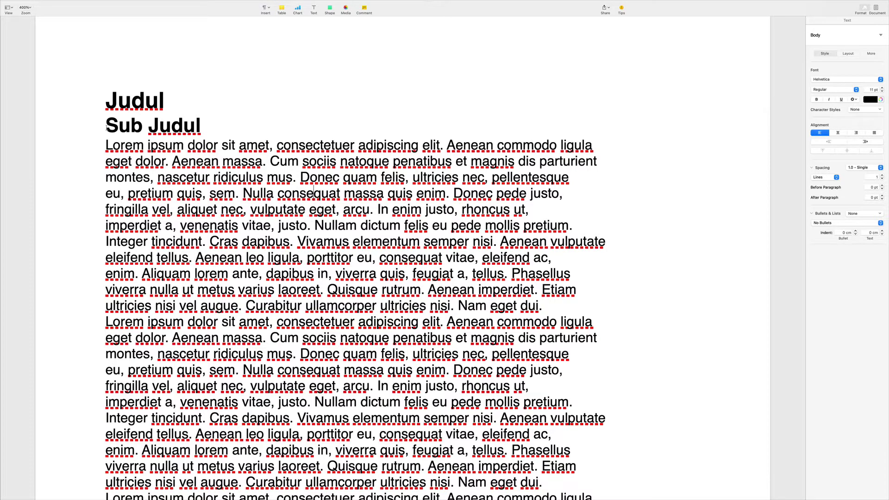
left_click_drag(106, 128, 244, 134)
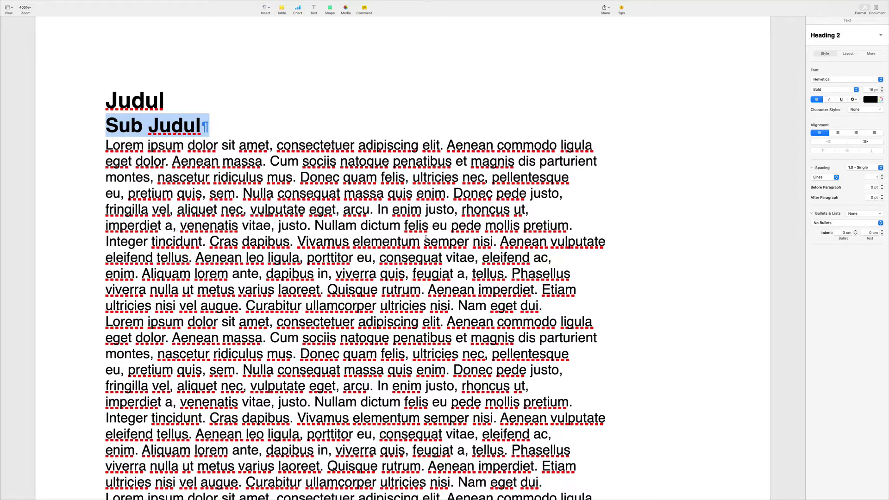
- Delete the last three lines of body text at the end of the first page
scroll(425, 237, "down", 20)
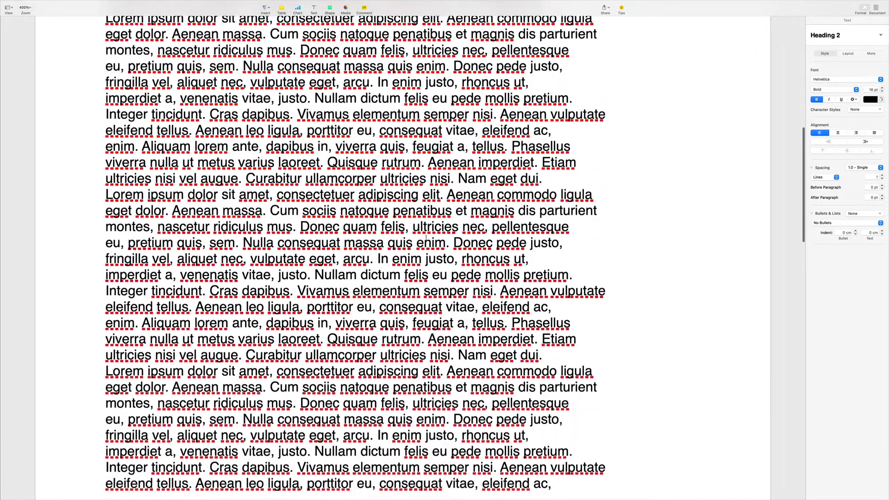
scroll(426, 237, "down", 10)
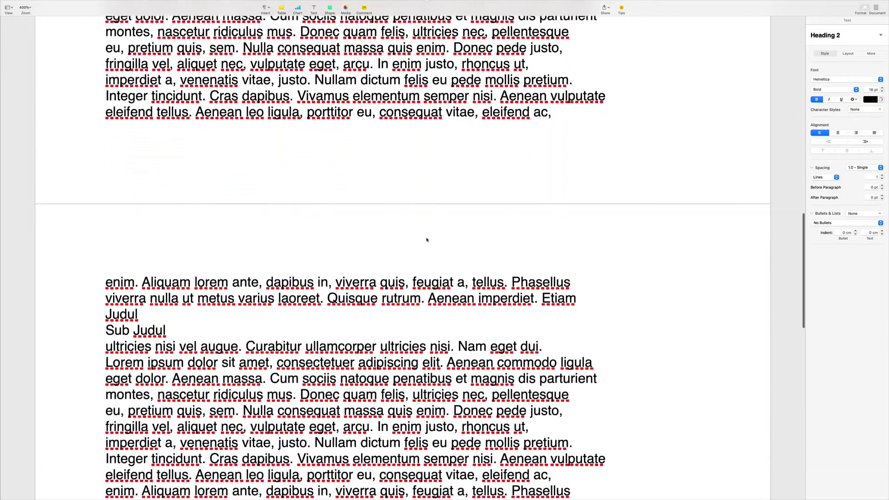
scroll(426, 238, "down", 1)
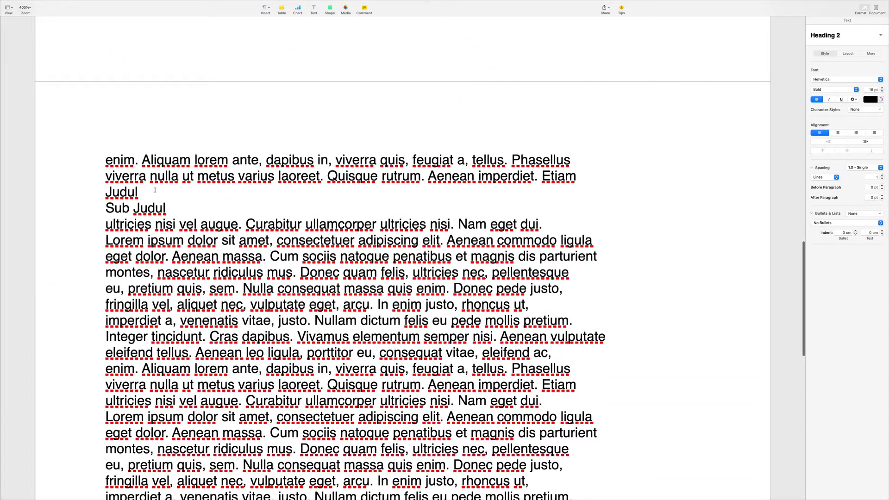
scroll(425, 181, "up", 7)
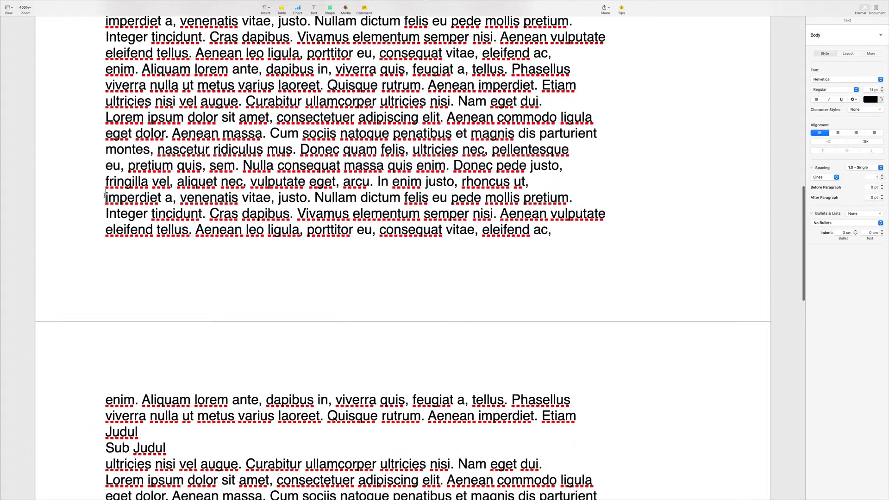
left_click_drag(106, 198, 556, 231)
key("BackSpace")
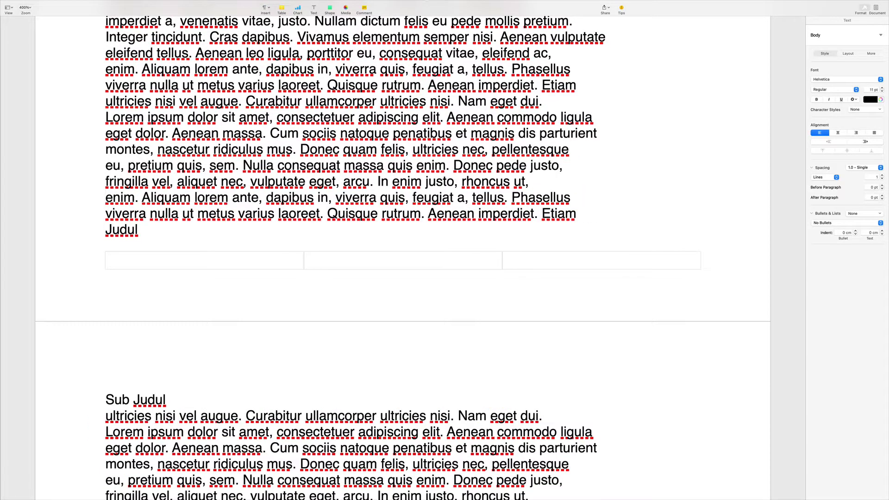
- Insert a page break before the second "Judul" line so that it starts the second page above "Sub Judul"
left_click(96, 229)
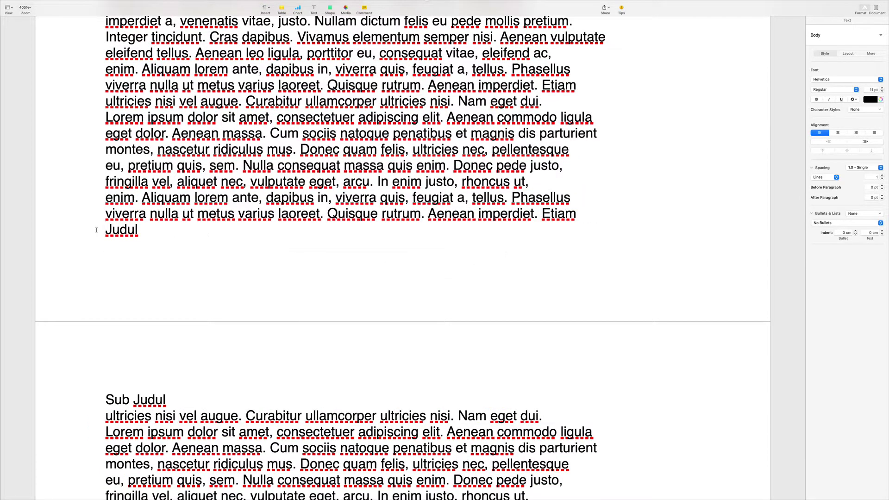
key("super+Return")
scroll(182, 280, "down", 3)
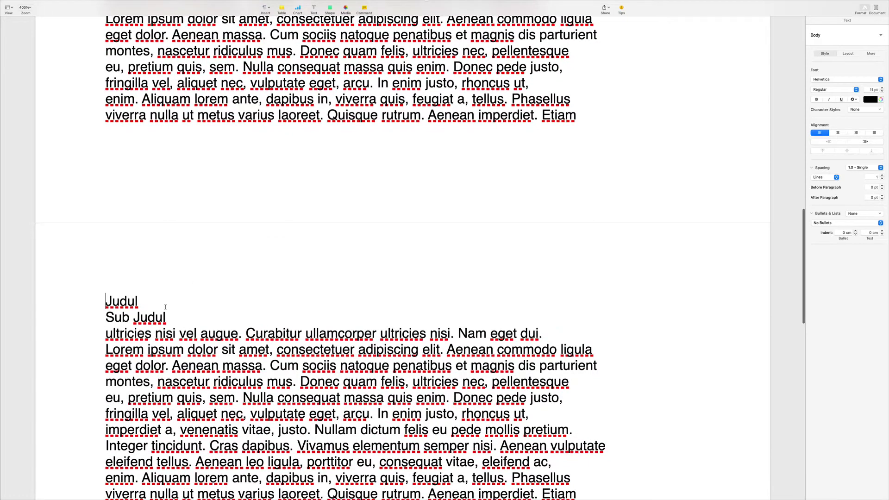
key("Down")
key("super+Right")
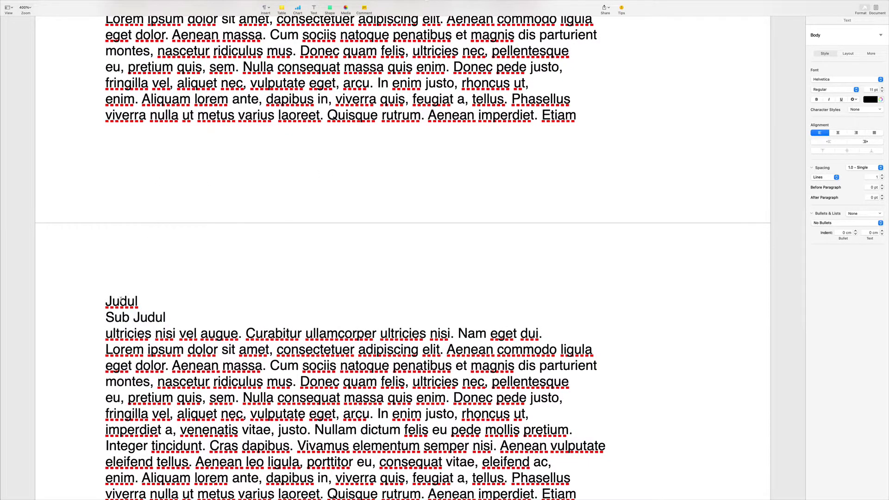
- Apply the Heading paragraph style to the "Judul" line on the second page
left_click_drag(107, 302, 149, 306)
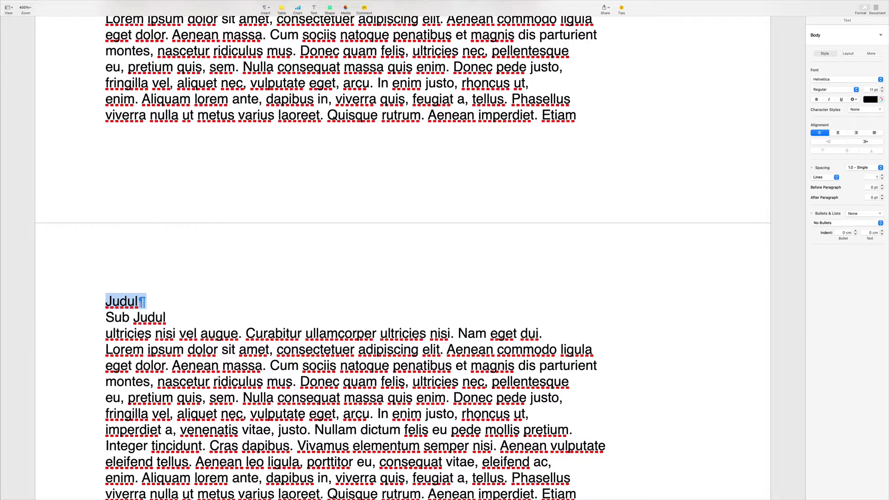
left_click(160, 304)
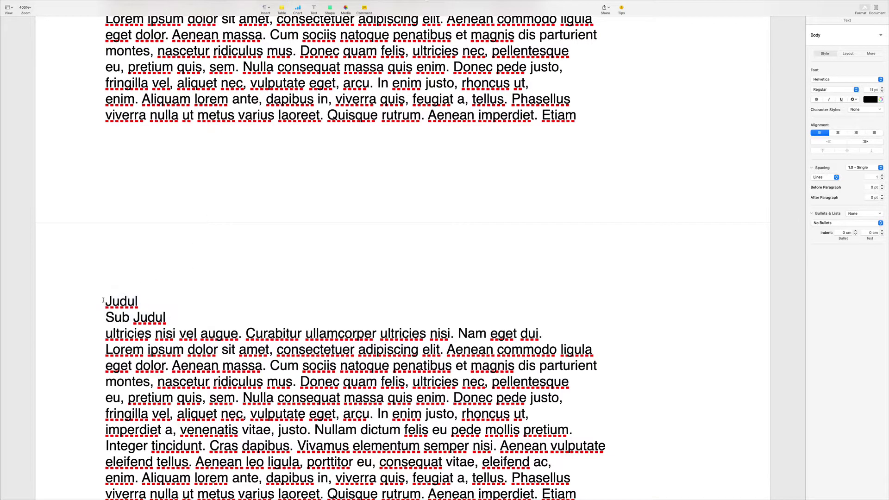
left_click_drag(103, 301, 142, 300)
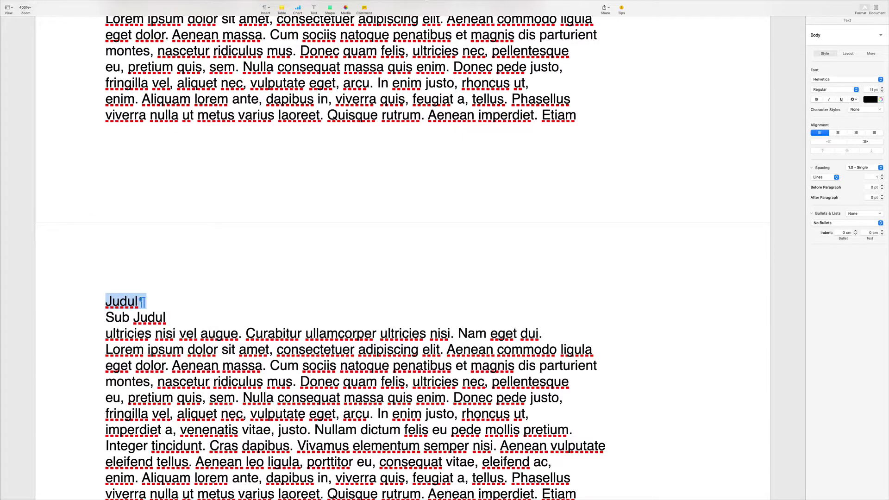
left_click(871, 37)
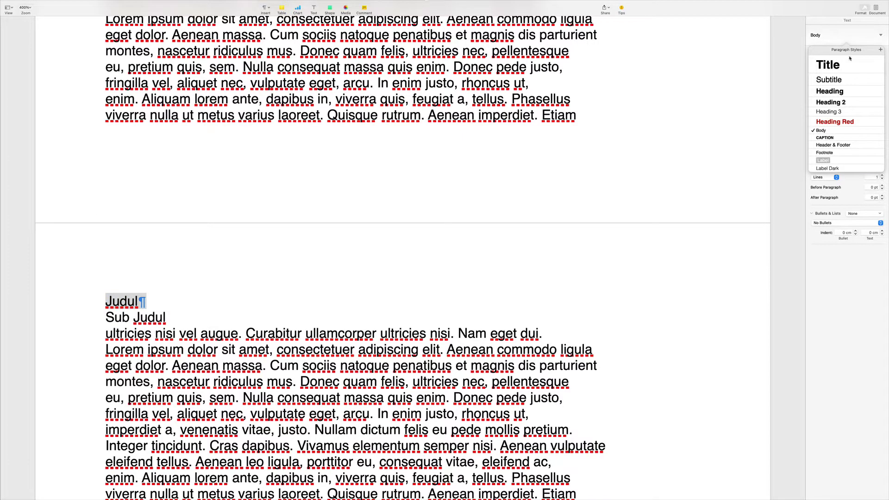
left_click(837, 92)
- Apply the Heading 2 paragraph style to the "Sub Judul" line on the second page
left_click_drag(168, 331, 97, 326)
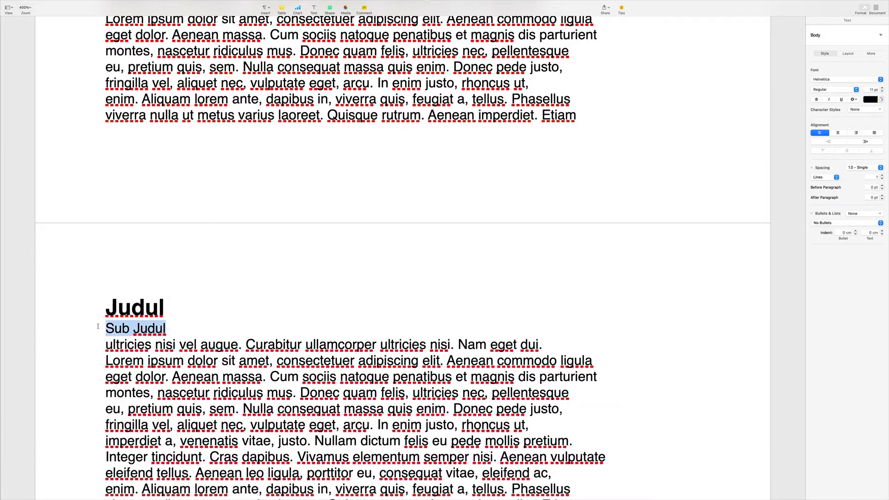
left_click(879, 35)
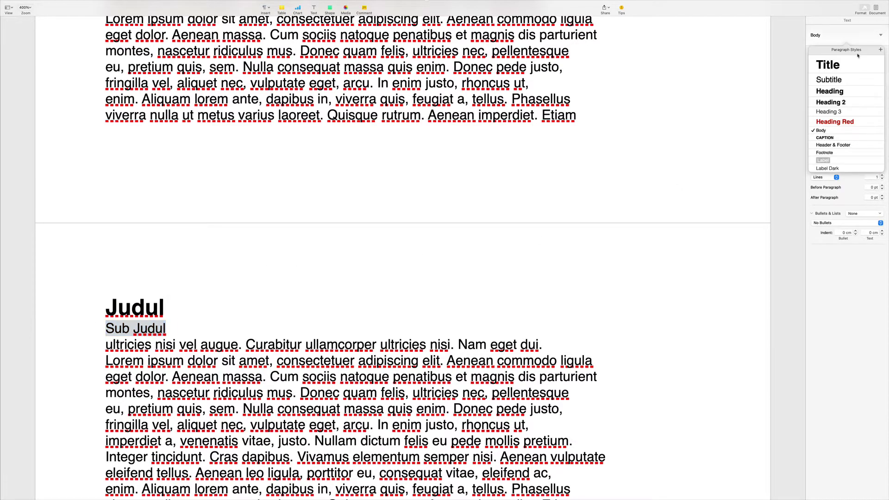
left_click(829, 103)
left_click(441, 270)
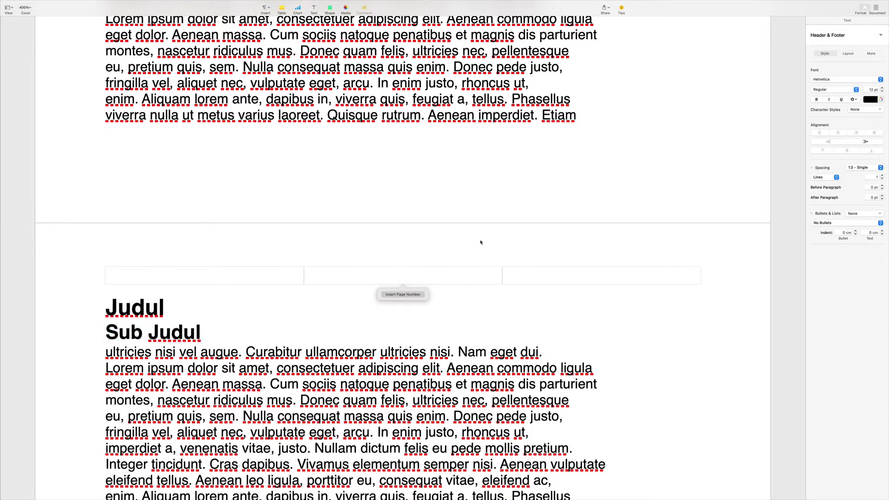
- Reduce the font size of the first page's "Sub Judul" line to 12 pt
scroll(482, 241, "up", 10)
scroll(483, 238, "up", 15)
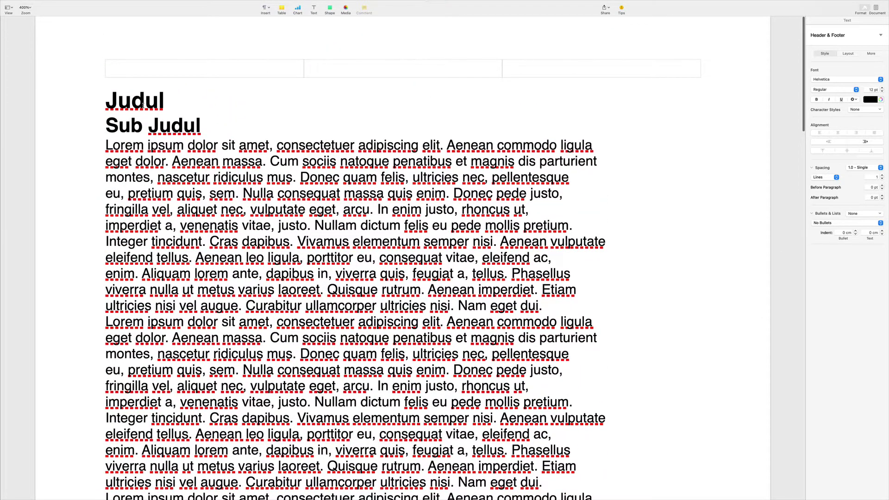
left_click(238, 116)
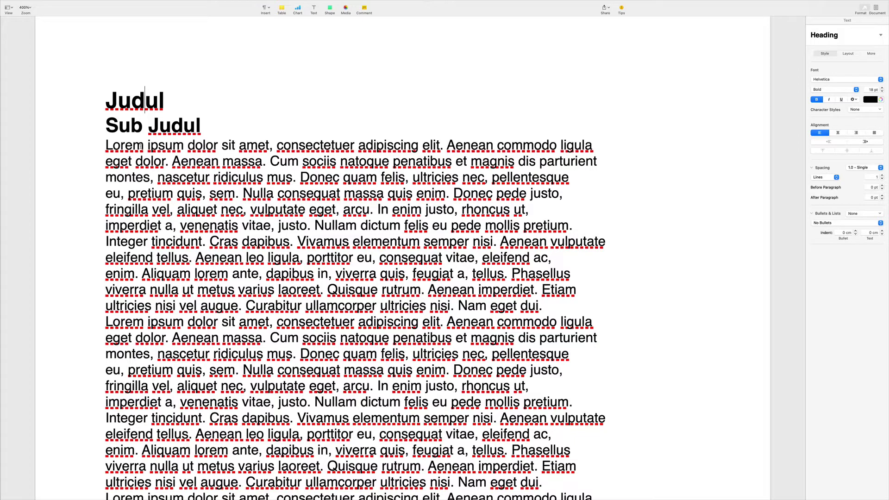
left_click_drag(106, 125, 207, 127)
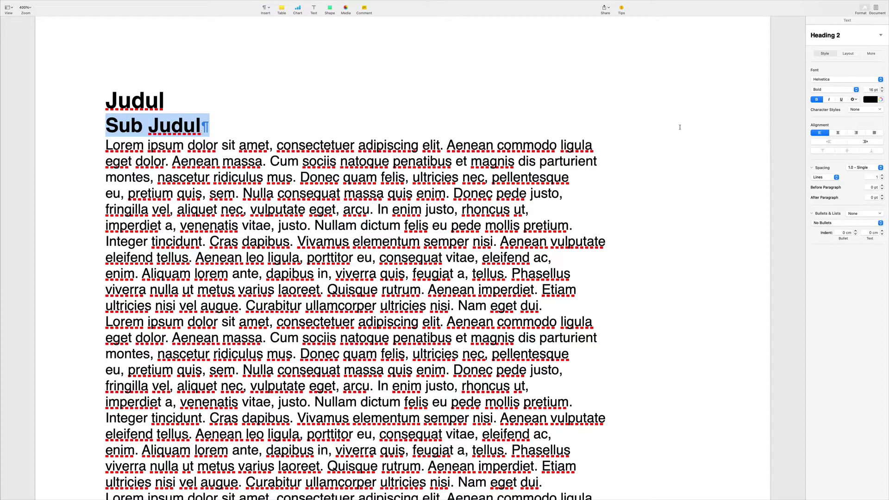
left_click(169, 132)
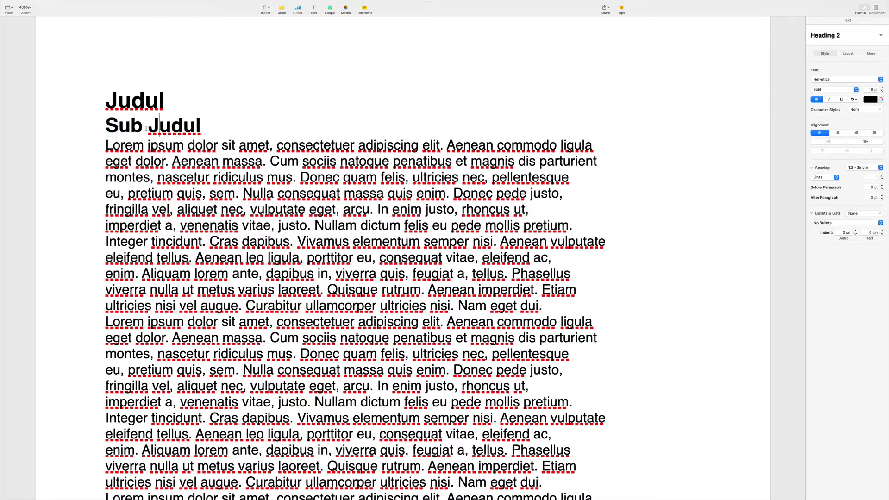
mouse_move(106, 125)
left_mouse_down()
mouse_move(208, 126)
mouse_move(107, 123)
left_mouse_up()
left_click(190, 124)
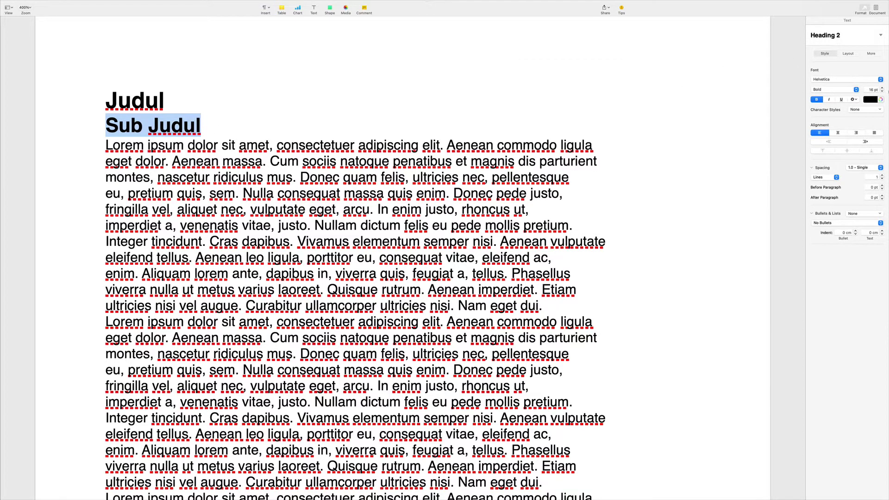
left_click(883, 92)
left_click(882, 92)
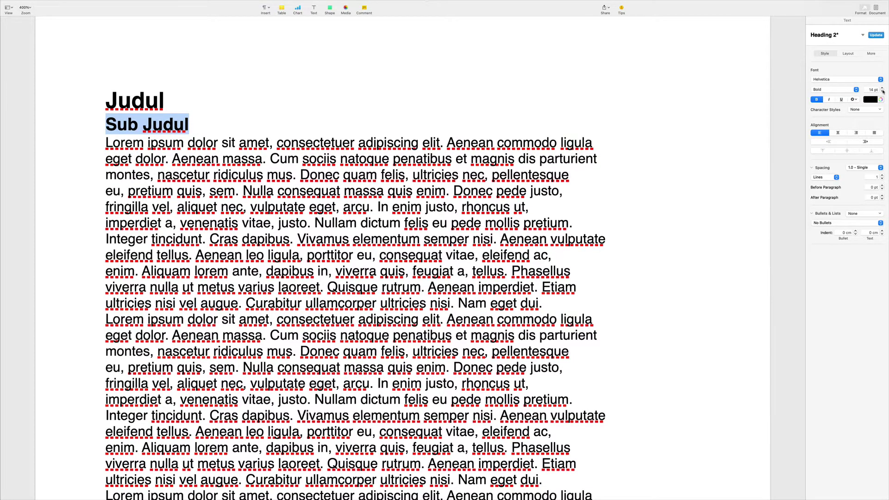
left_click(882, 91)
left_click(882, 92)
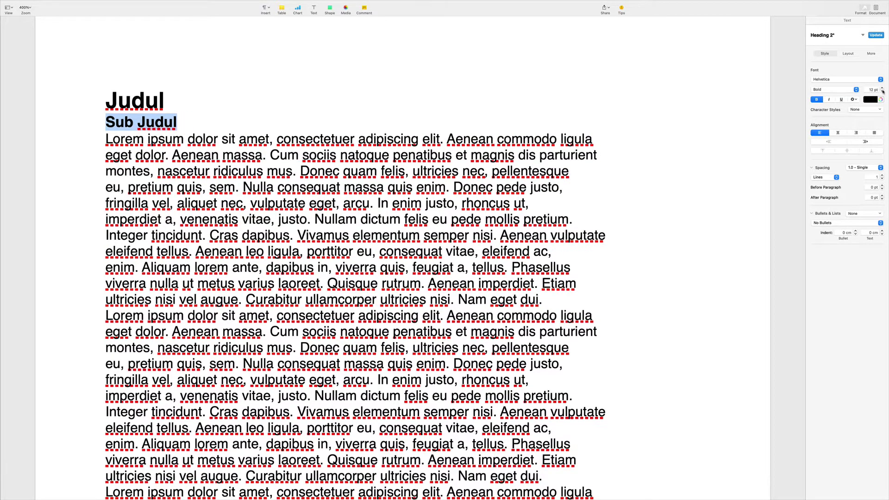
left_click(279, 154)
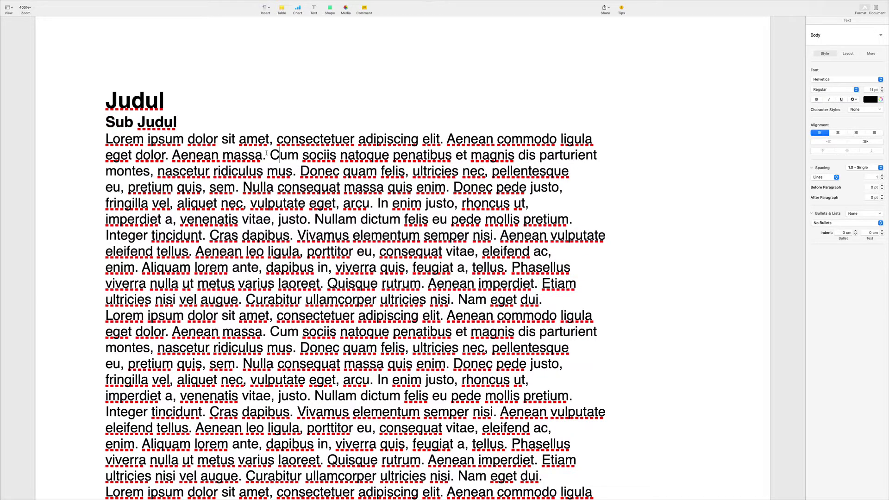
- Change the text color of the first page's "Sub Judul" line to light blue
left_click_drag(107, 122, 175, 122)
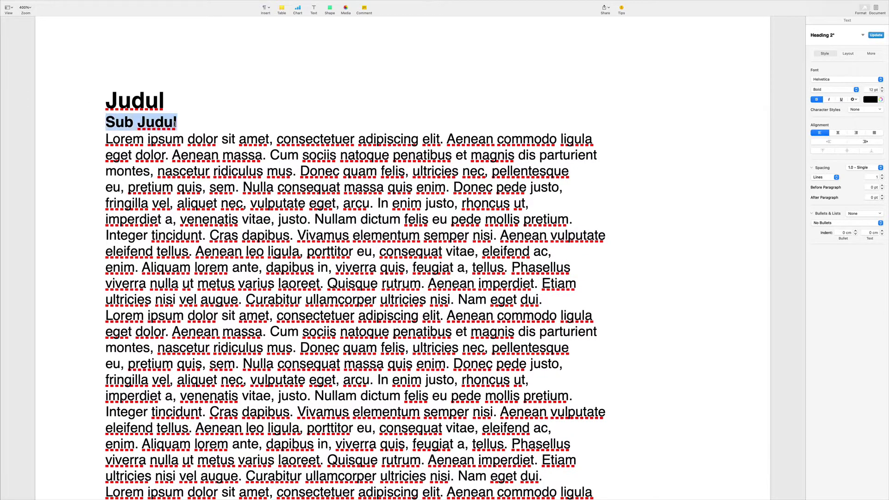
left_click(873, 99)
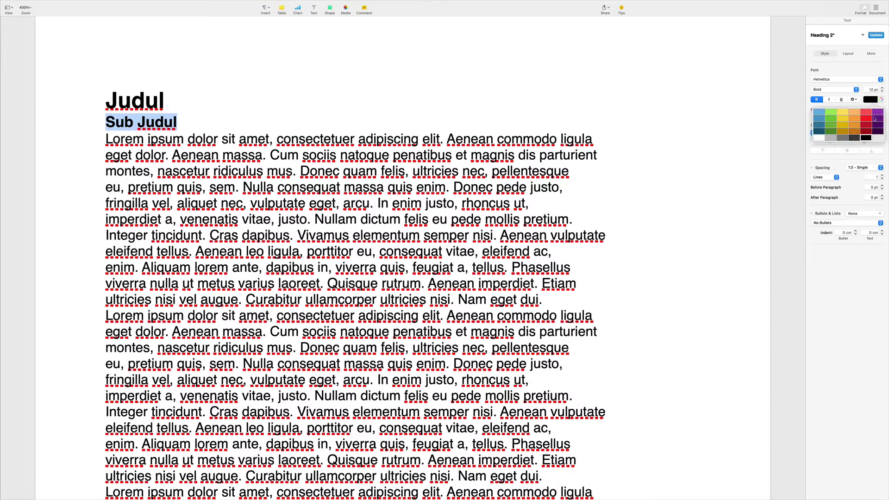
left_click(819, 112)
left_click(365, 249)
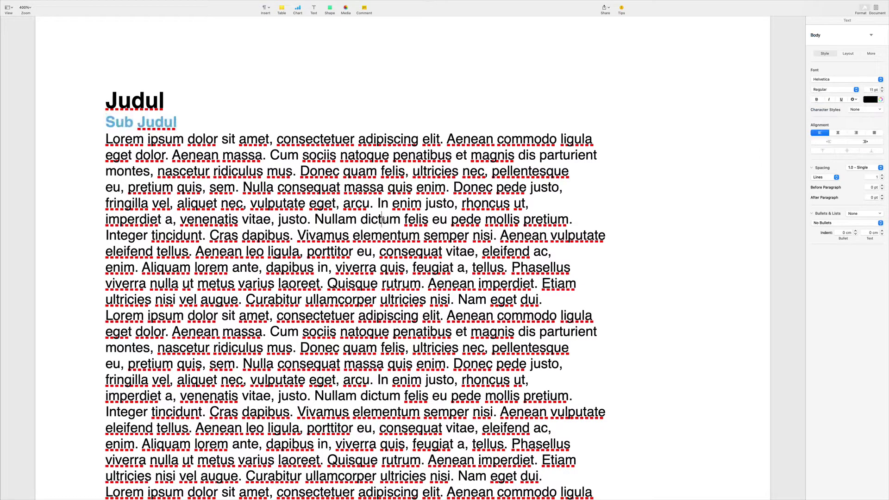
scroll(366, 249, "down", 15)
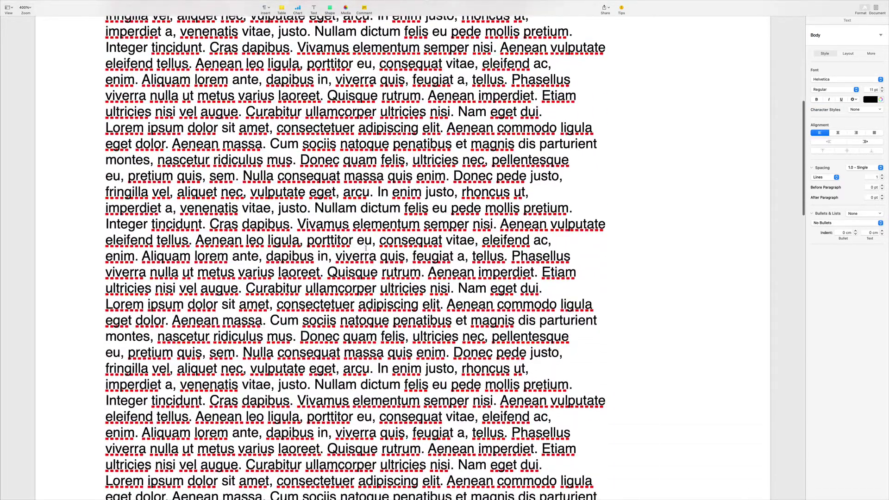
- Update the Heading 2 paragraph style to match the first page's "Sub Judul" formatting and check the second page's subtitle
scroll(365, 249, "down", 8)
scroll(175, 221, "up", 2)
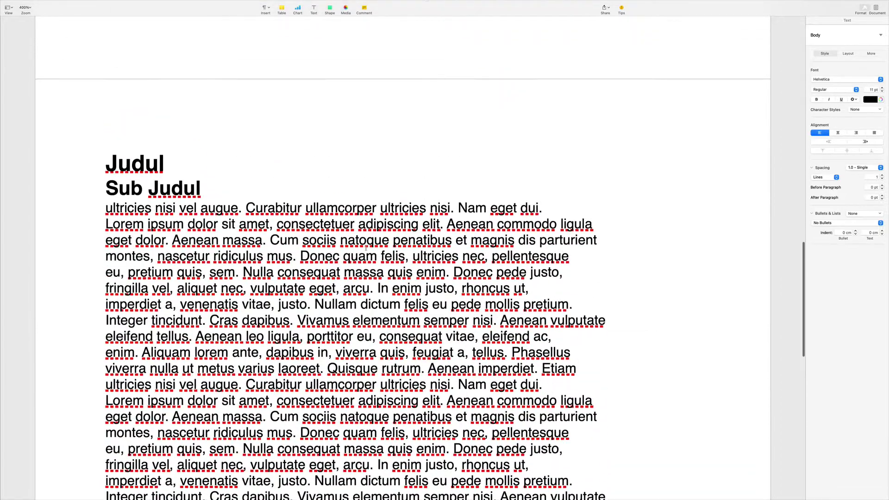
scroll(353, 208, "up", 10)
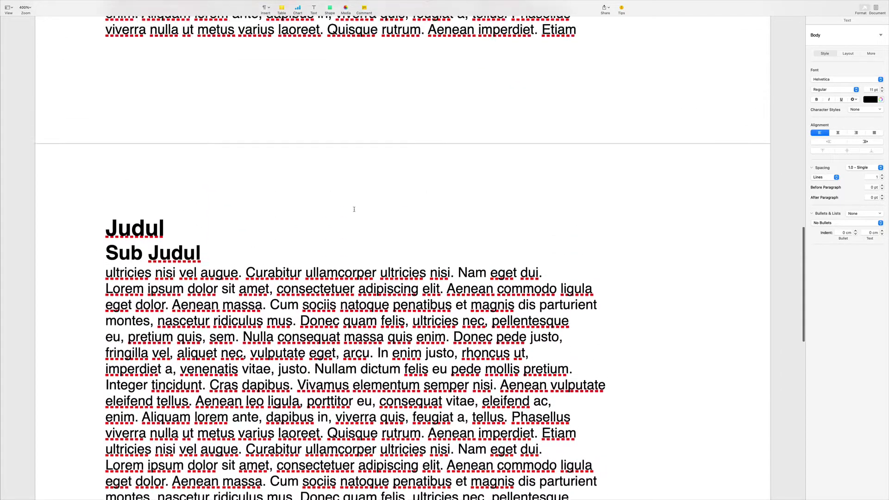
scroll(354, 210, "up", 10)
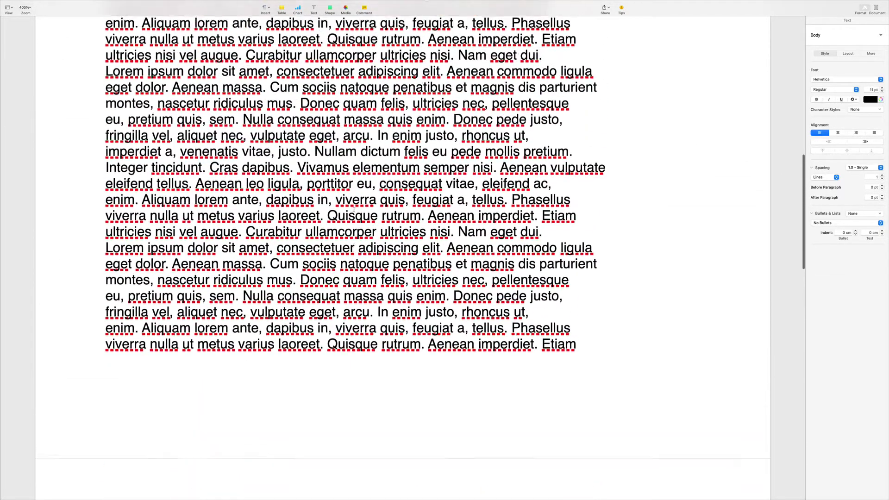
scroll(352, 217, "up", 6)
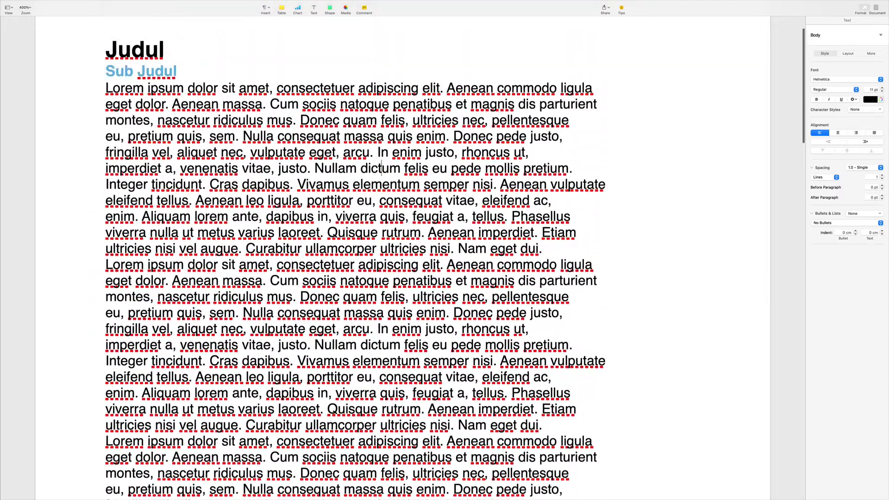
left_click(134, 125)
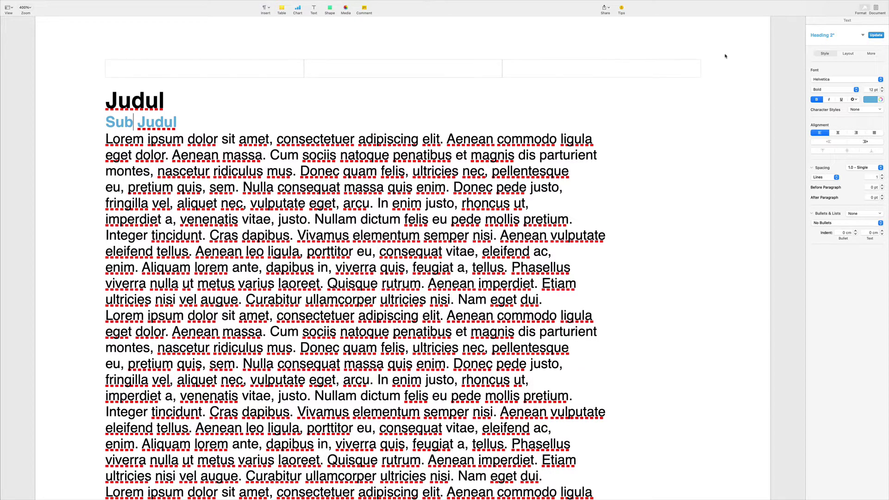
scroll(804, 50, "down", 1)
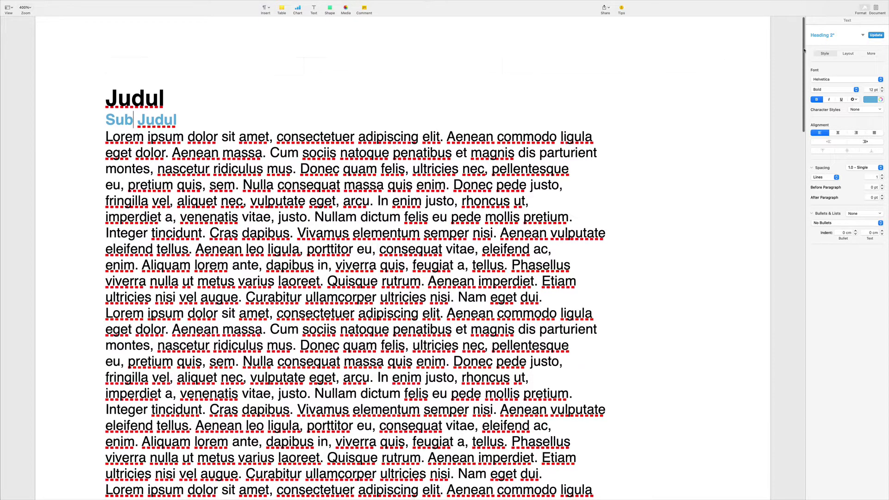
left_click(875, 35)
scroll(399, 218, "down", 15)
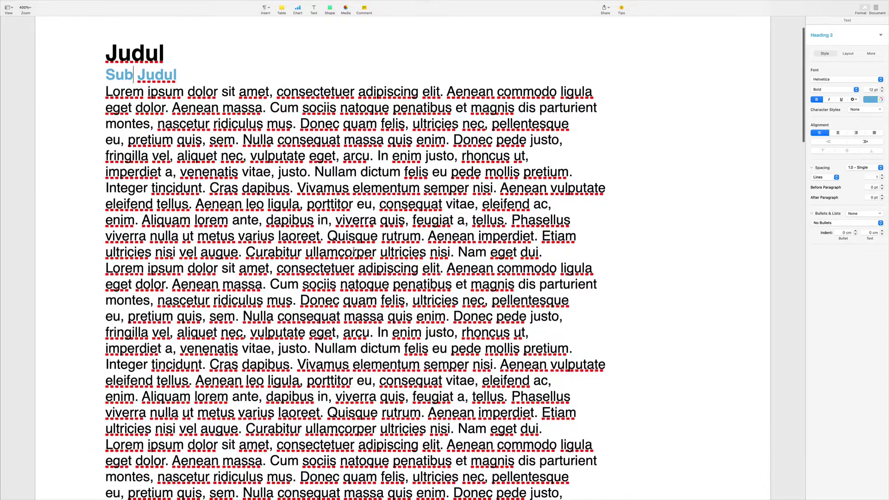
scroll(354, 251, "down", 5)
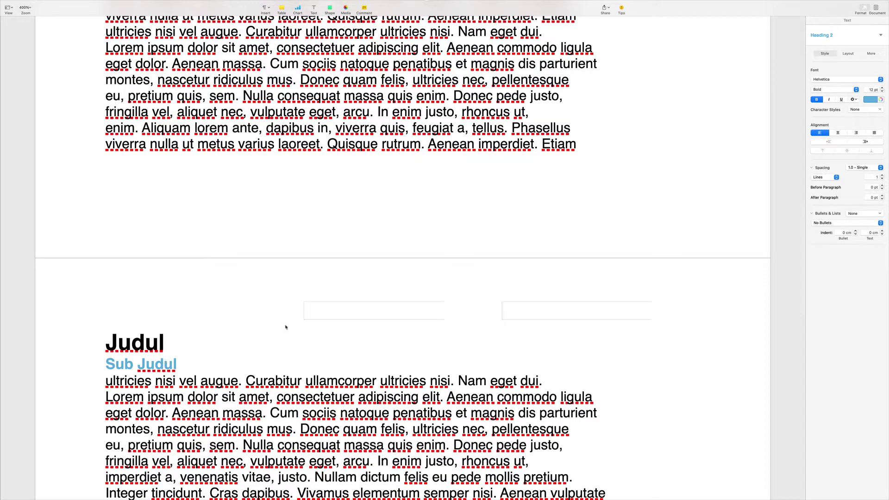
scroll(291, 324, "up", 10)
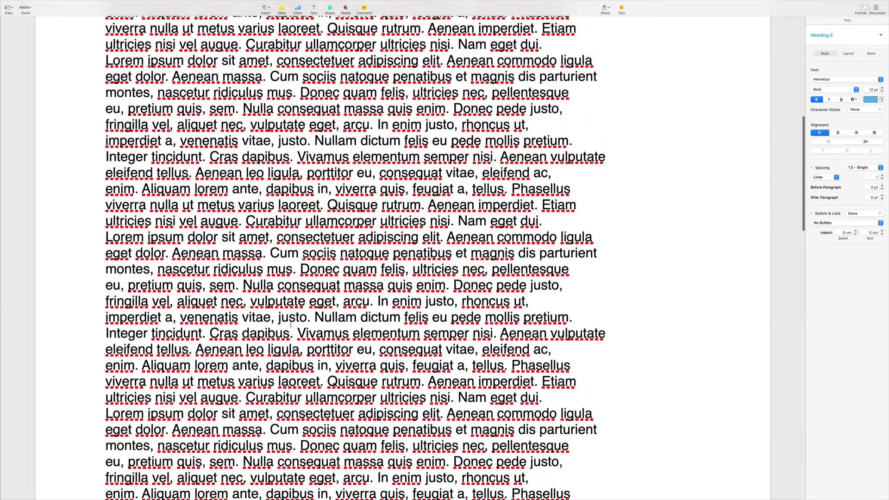
scroll(290, 324, "up", 10)
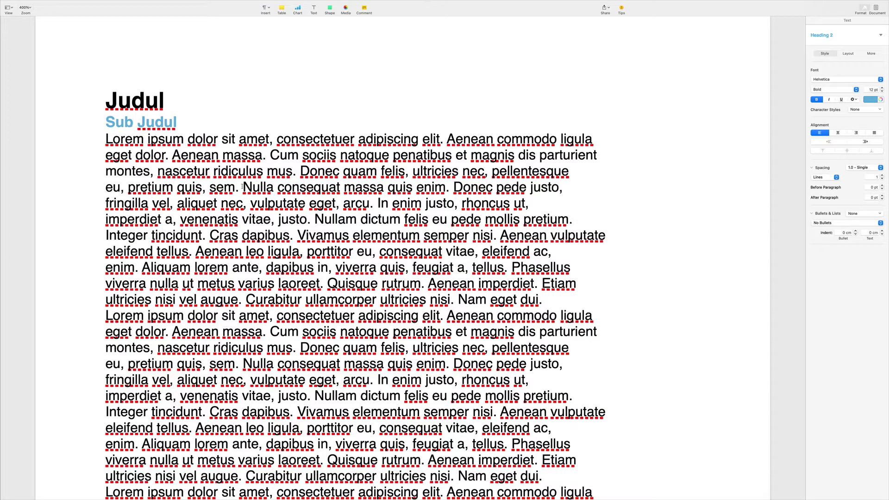
left_click_drag(243, 187, 444, 187)
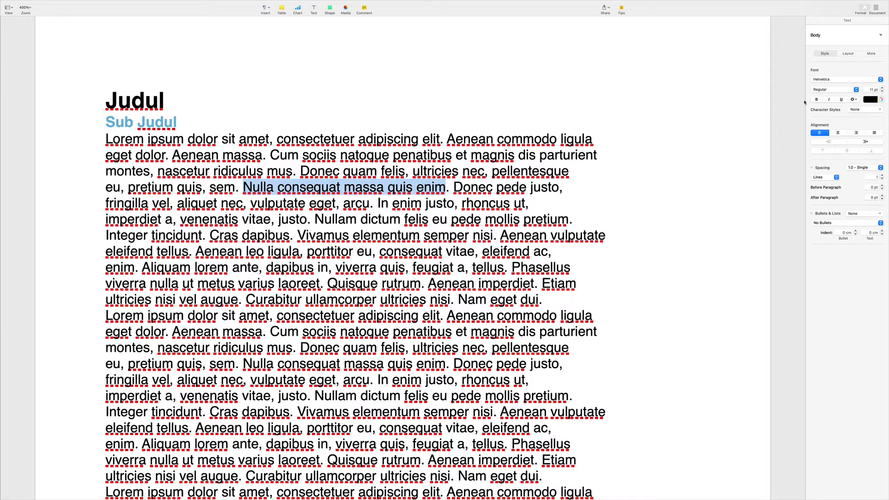
left_click(877, 37)
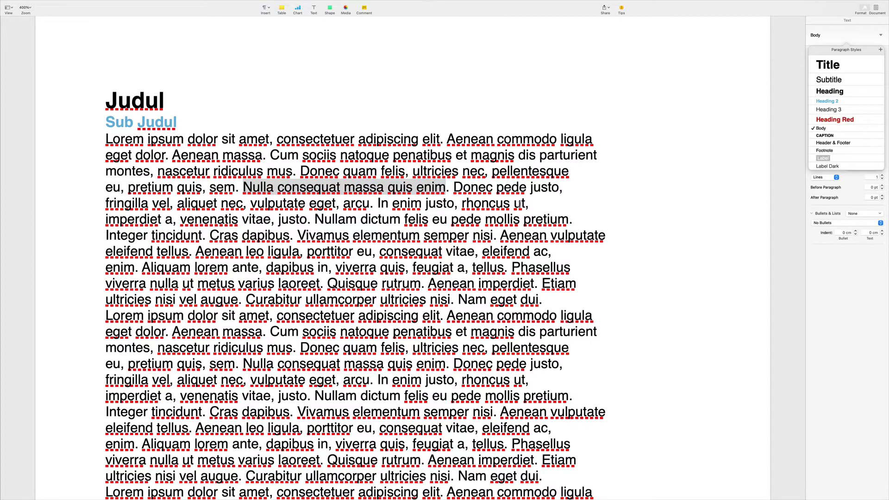
left_click(474, 210)
left_click(450, 190)
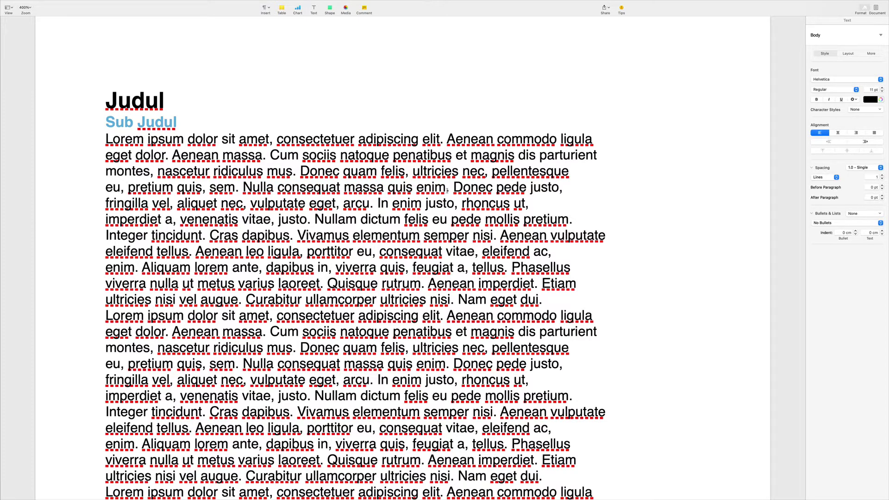
key("Right")
key("Return")
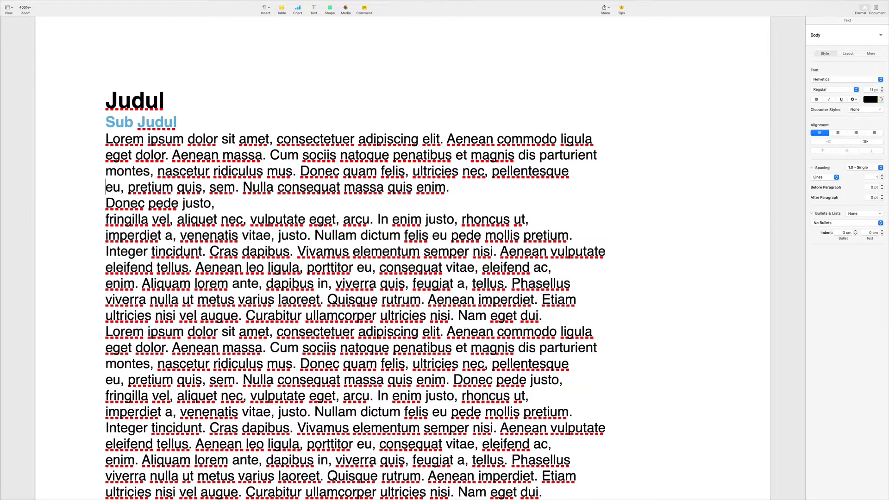
key("BackSpace")
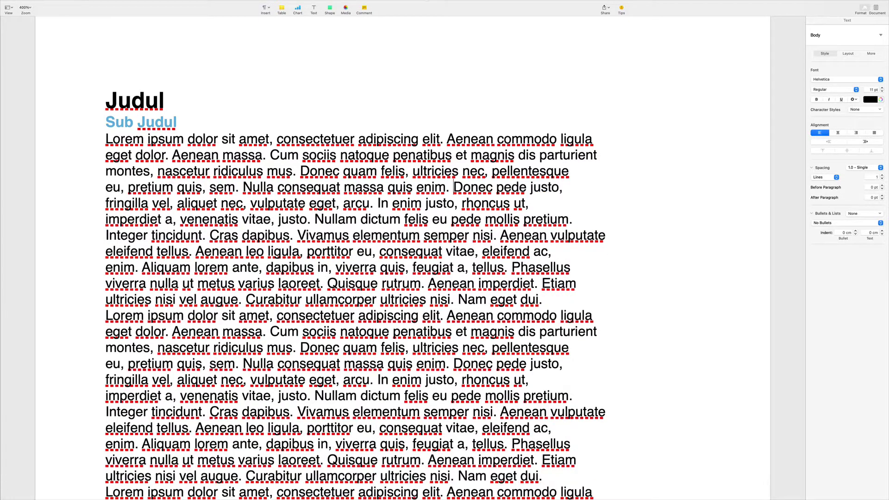
- Put the first "Nulla consequat massa quis enim." on its own line and join "Donec pede justo," with the text line below it
left_click(243, 187)
key("Return")
left_click(316, 203)
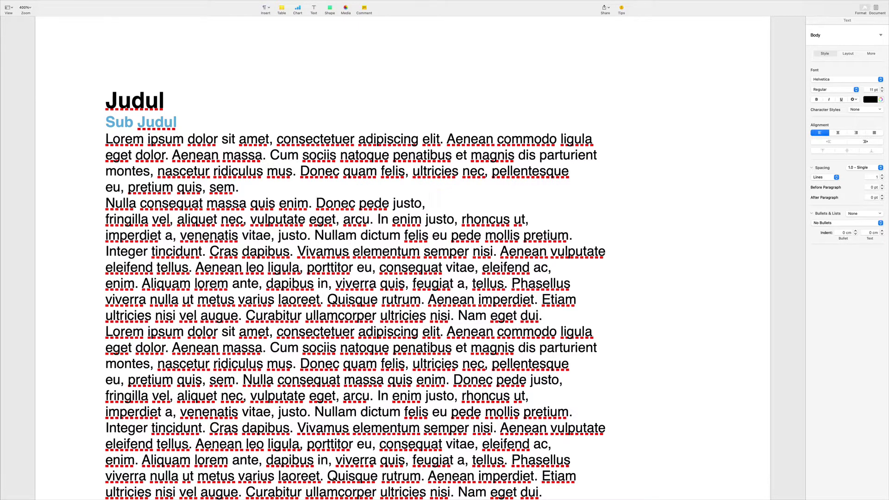
key("Return")
left_click(105, 236)
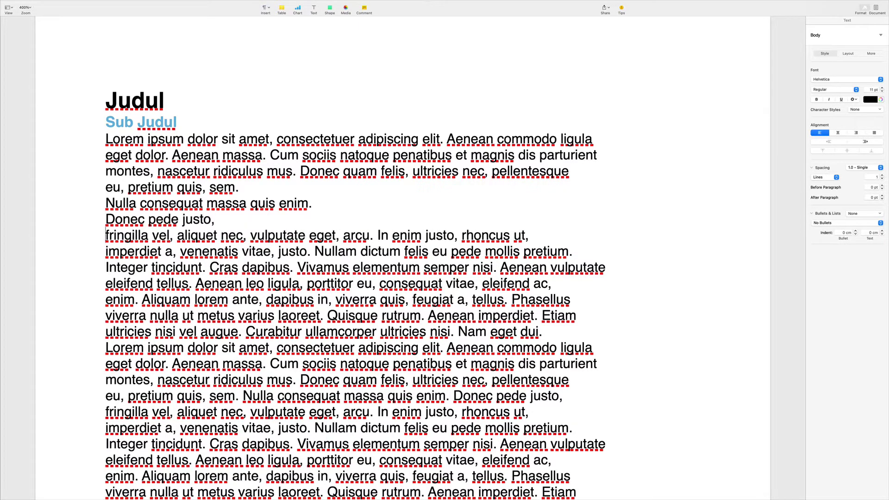
key("BackSpace")
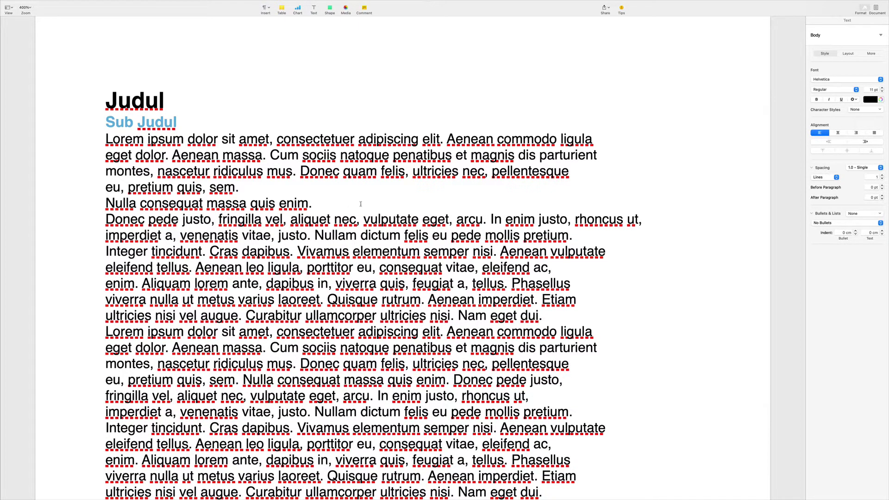
- Set the separated "Nulla consequat massa quis enim." line in the Heatwood font and center it
left_click_drag(314, 203, 105, 203)
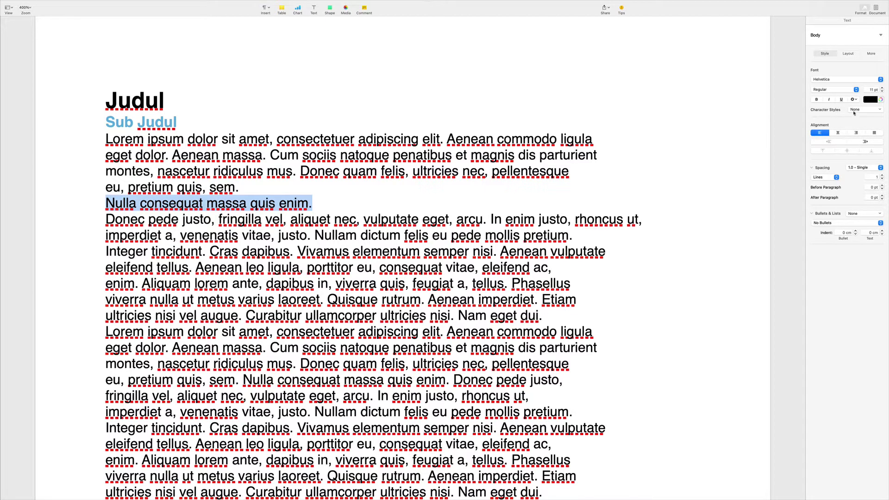
left_click(881, 35)
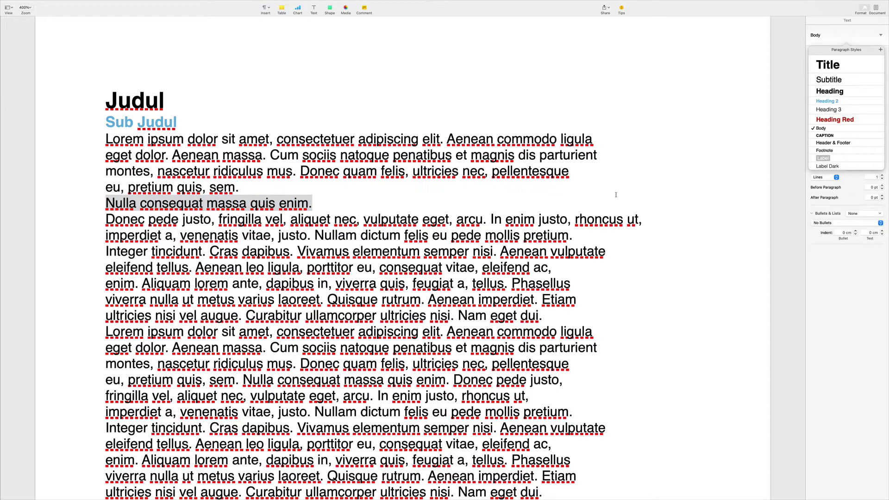
key("Escape")
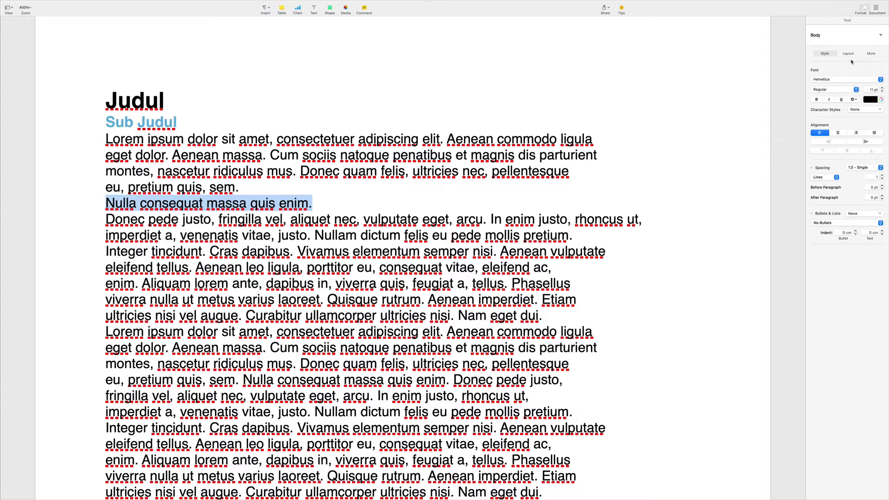
left_click(848, 79)
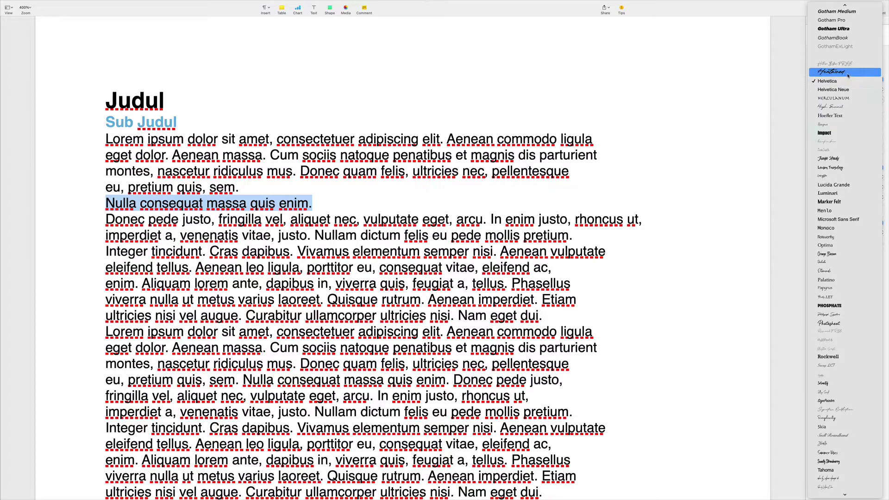
left_click(845, 71)
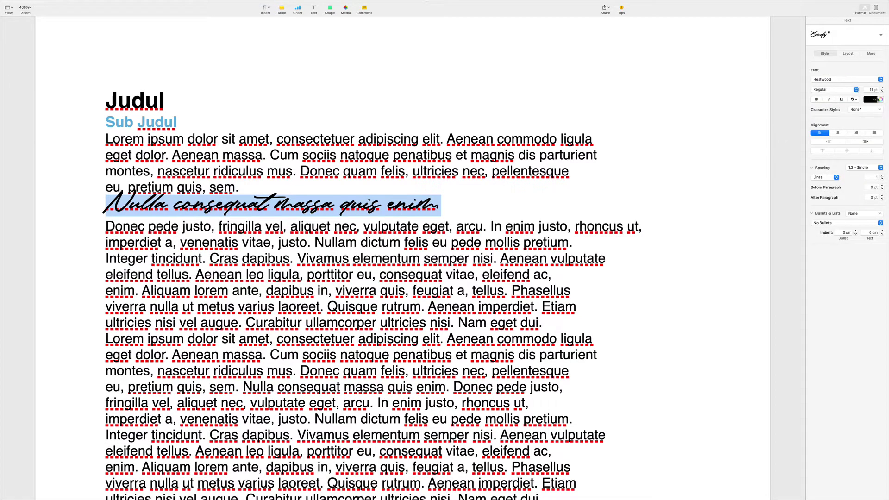
left_click(838, 133)
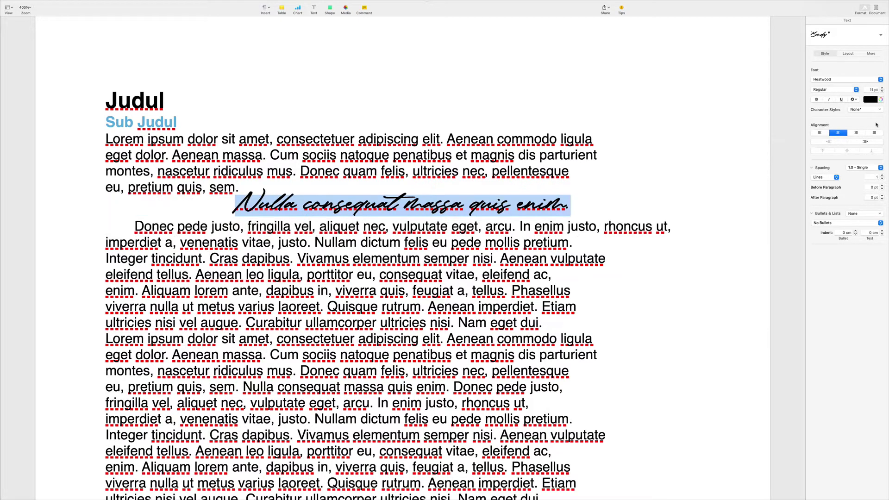
- Try dark orange and green as text colors for the centered "Nulla consequat massa quis enim." line, then settle on light red
left_click(875, 98)
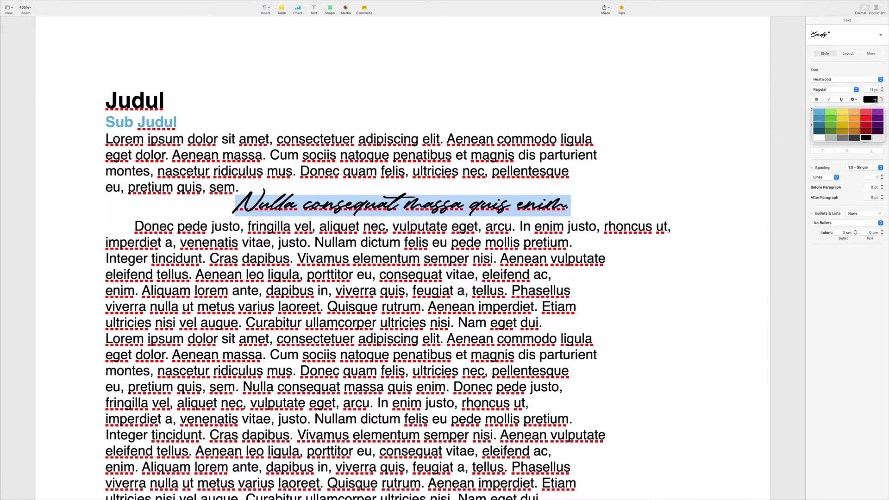
left_click(854, 132)
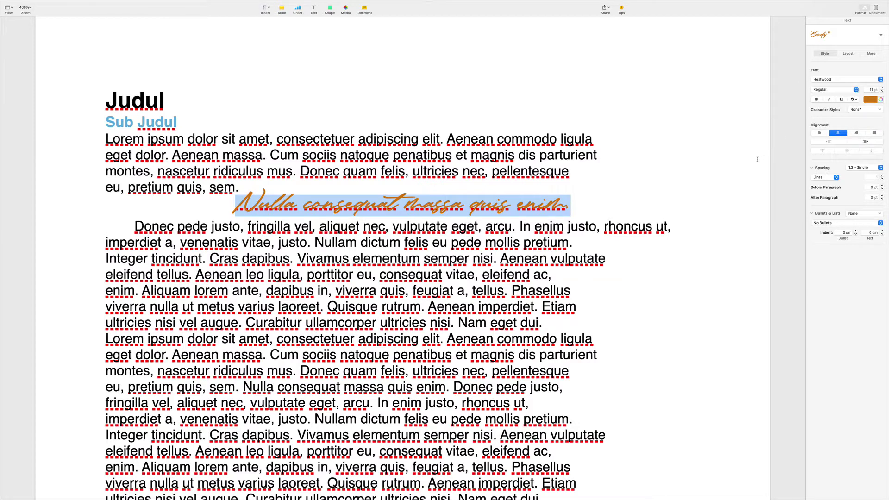
left_click(873, 100)
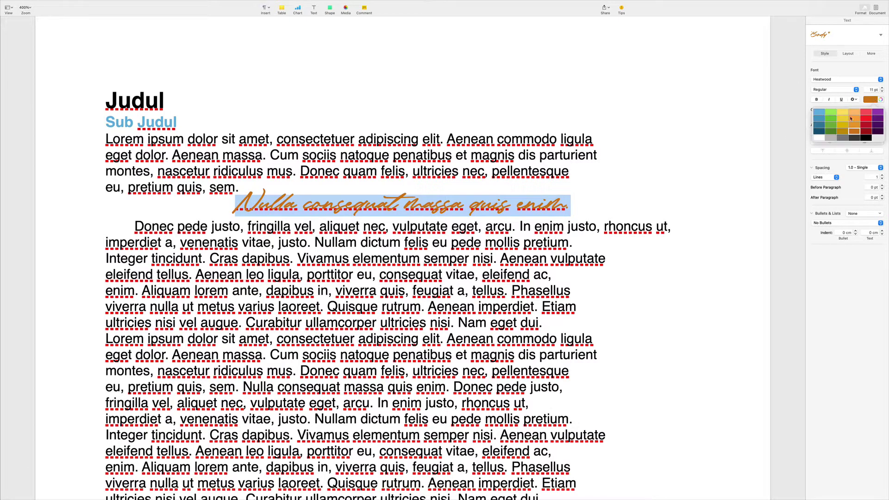
left_click(831, 119)
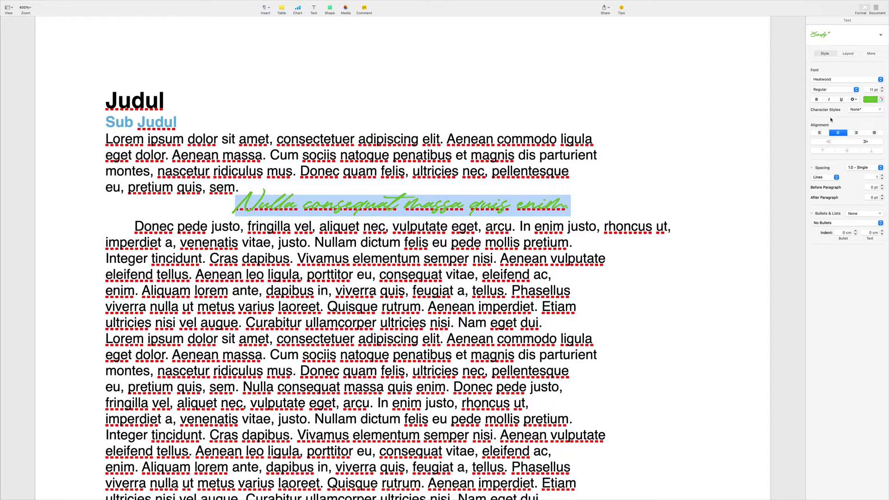
left_click(876, 103)
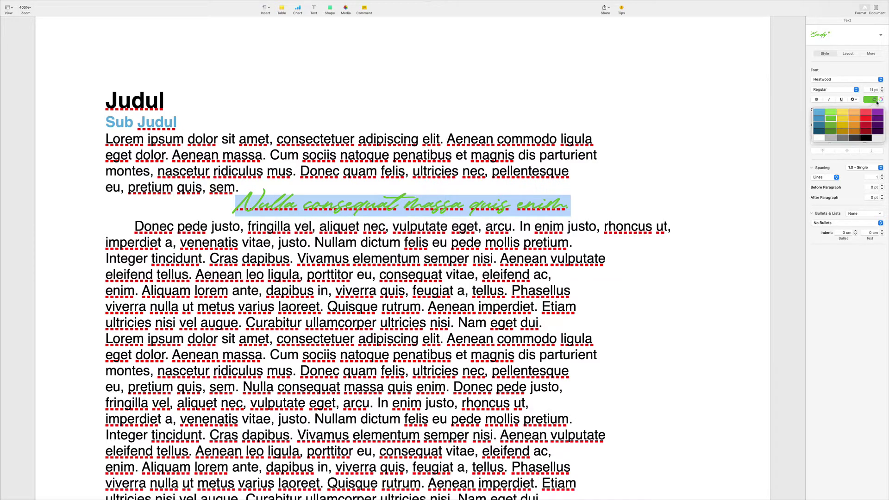
left_click(854, 132)
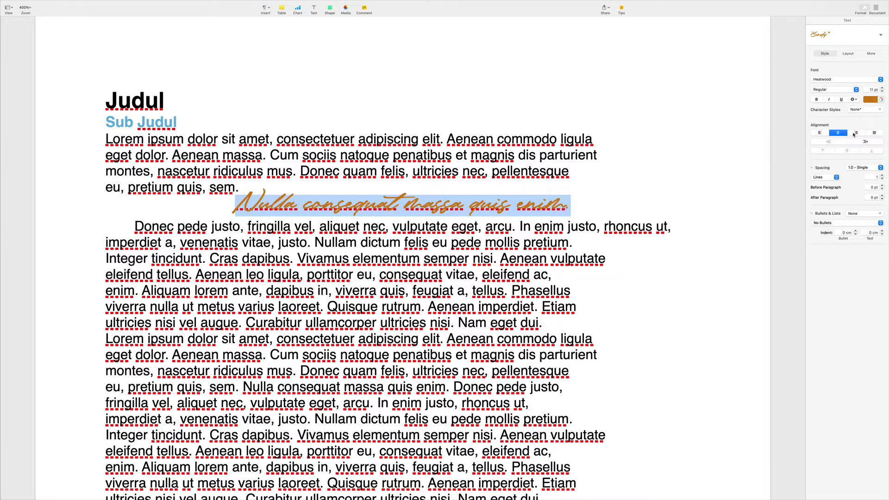
left_click(875, 100)
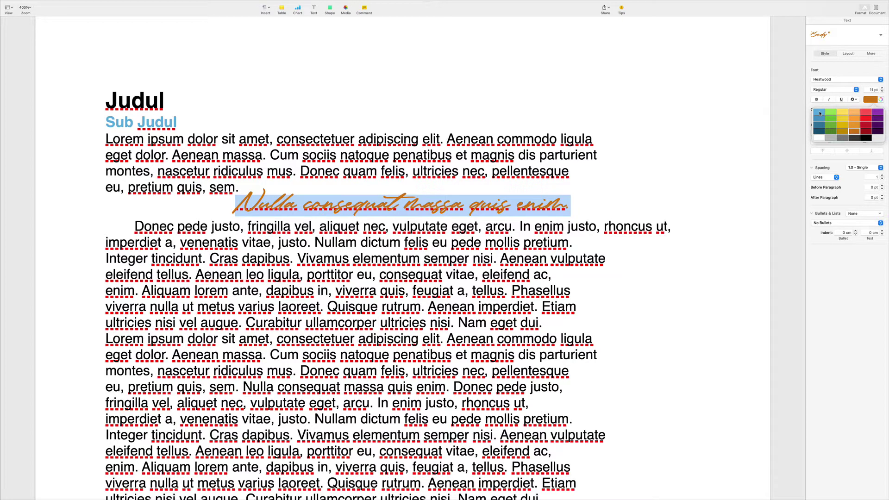
left_click(867, 114)
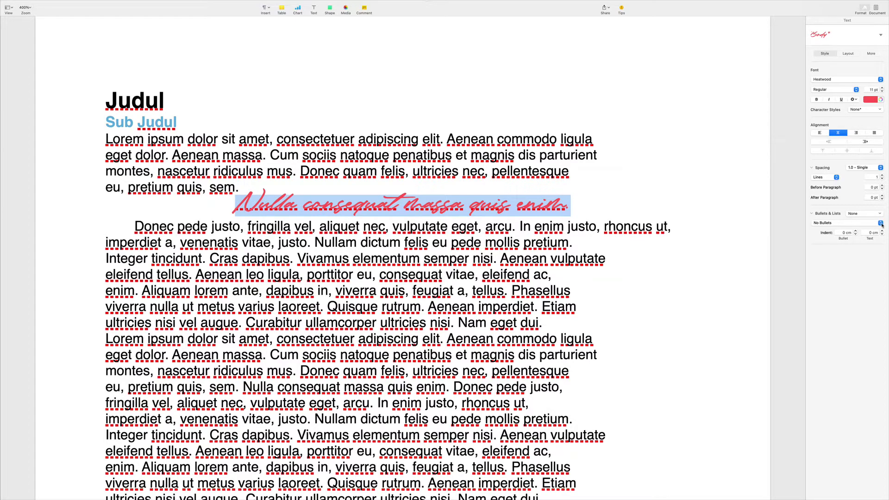
- Look over the available character styles and the advanced font options for the centered "Nulla consequat massa quis enim." line
left_click(877, 110)
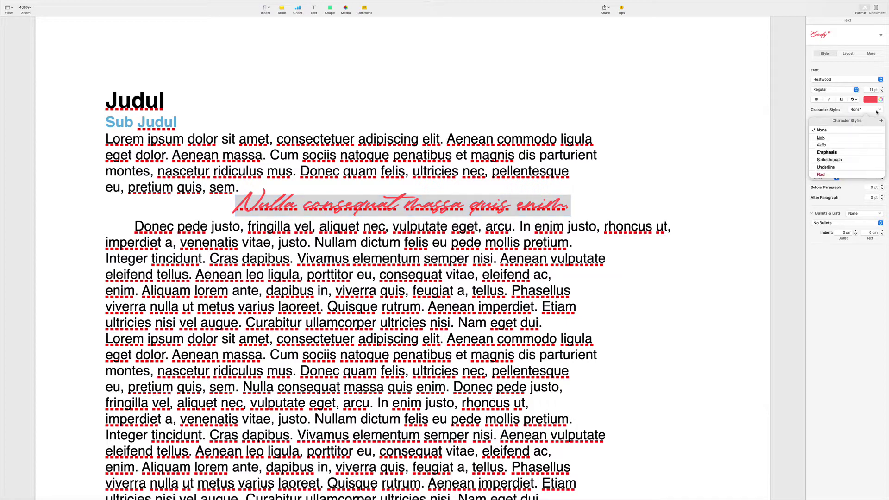
left_click(828, 112)
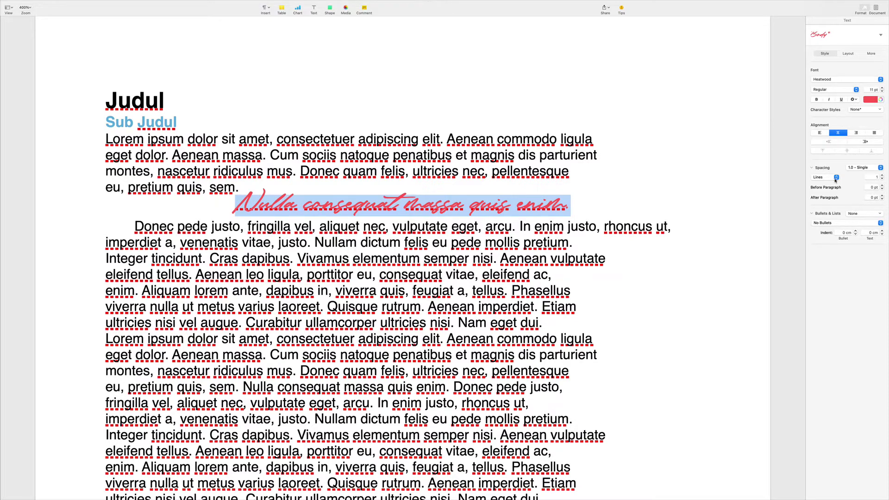
left_click(855, 110)
left_click(834, 113)
left_click(851, 100)
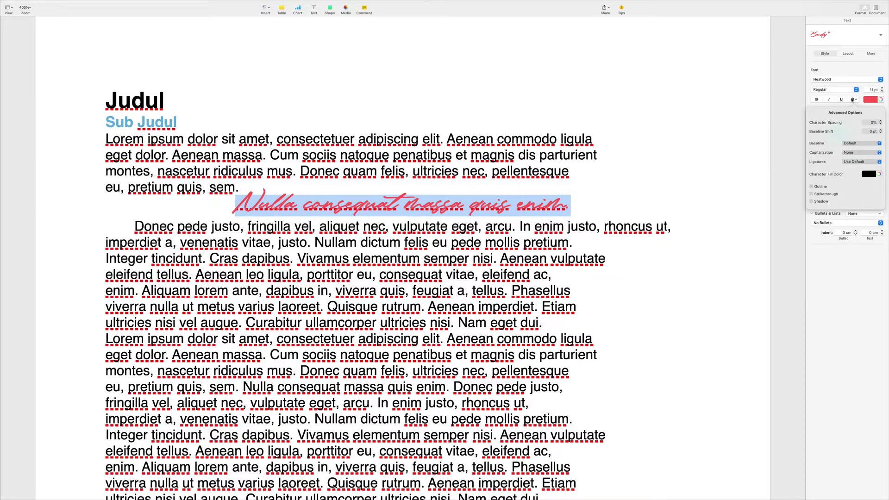
- Try a light blue character fill behind the centered "Nulla consequat massa quis enim." line
left_click(866, 174)
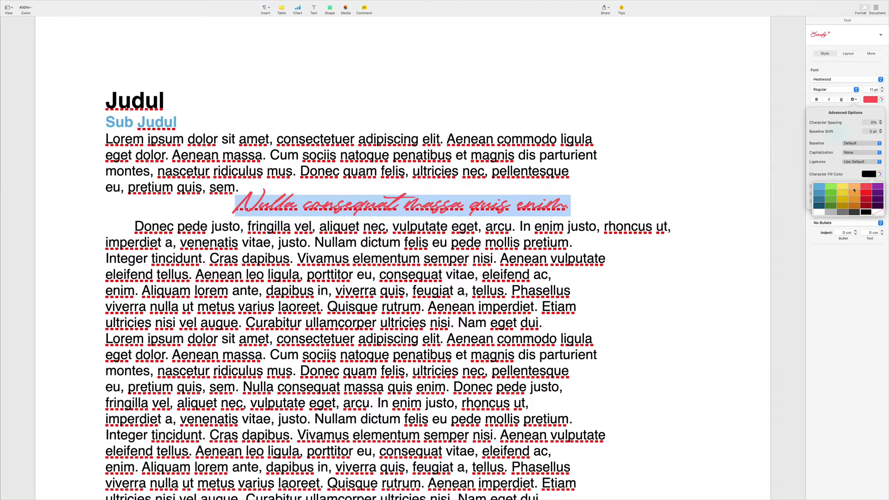
left_click(819, 188)
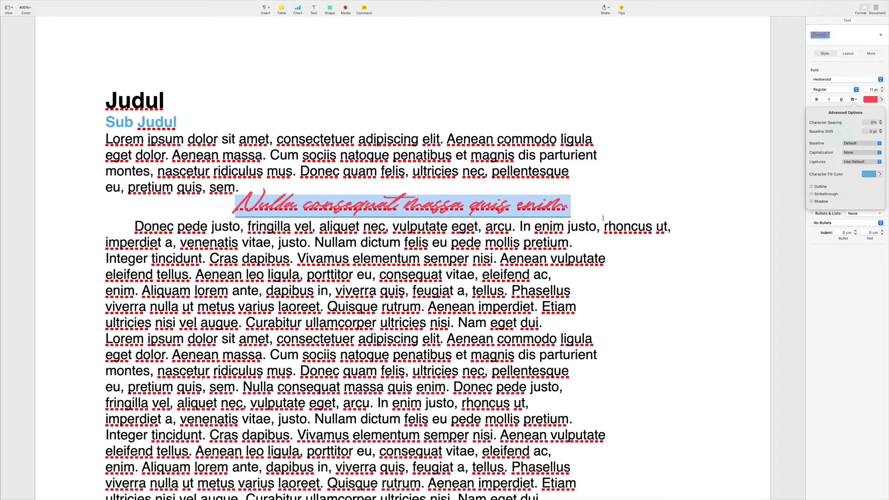
left_click(581, 214)
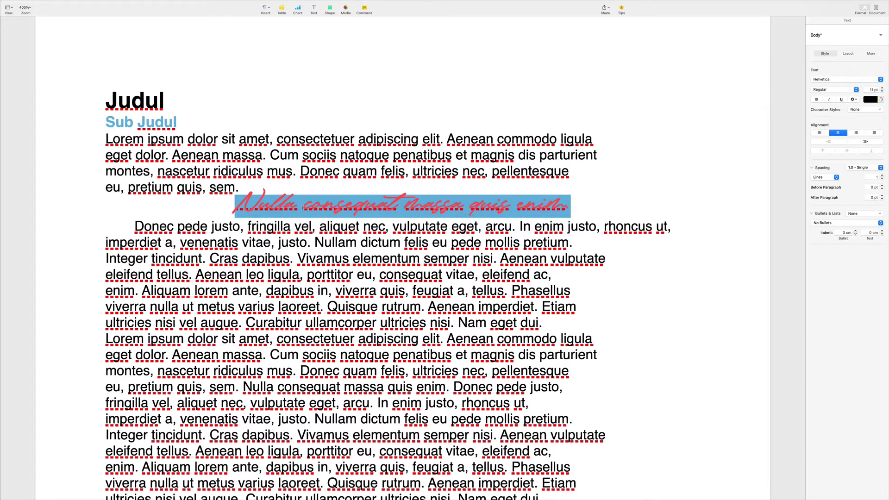
- Change the text color of the centered "Nulla consequat massa quis enim." line to dark blue
triple_click(320, 208)
left_click_drag(574, 210, 234, 200)
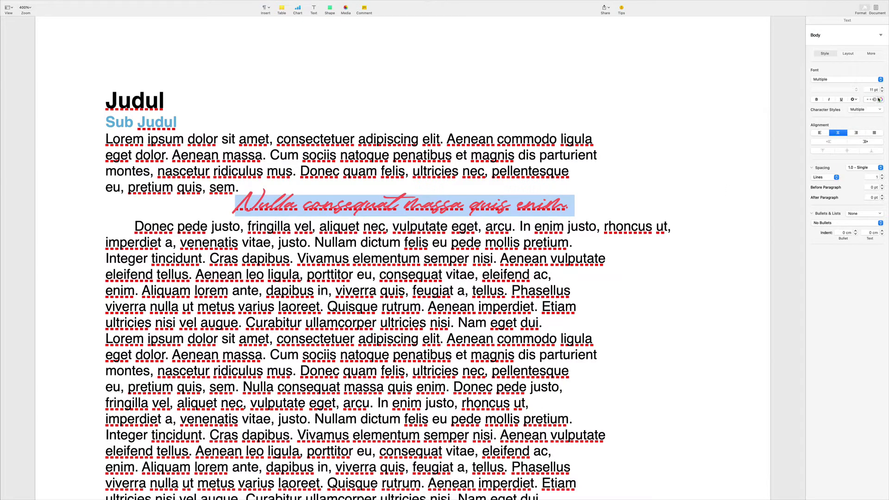
left_click(877, 100)
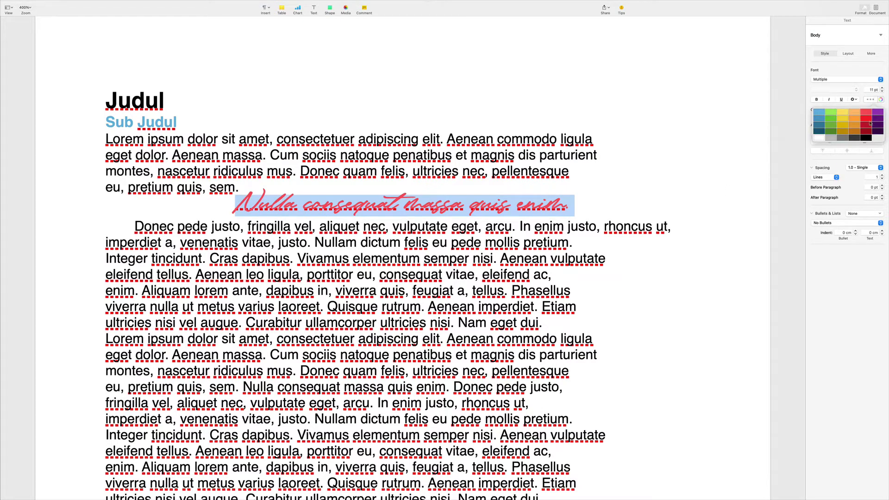
left_click(814, 131)
left_click(536, 236)
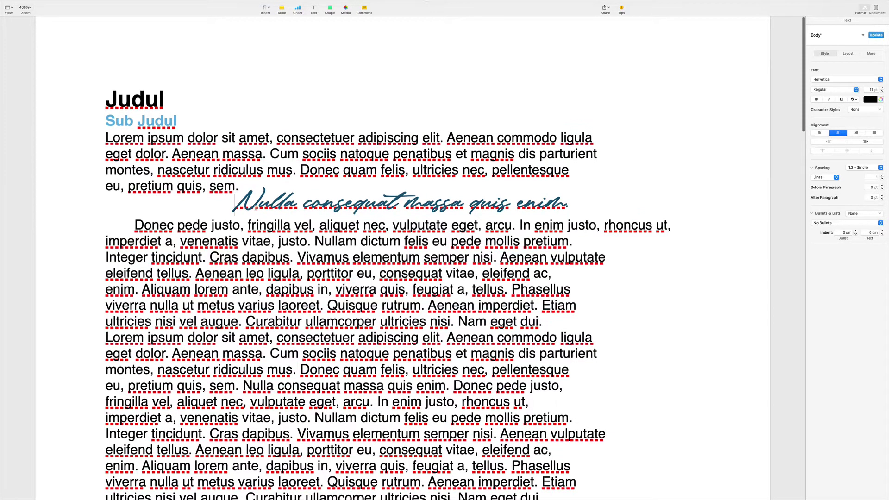
left_click_drag(235, 204, 563, 221)
left_click(544, 240)
scroll(426, 265, "down", 3)
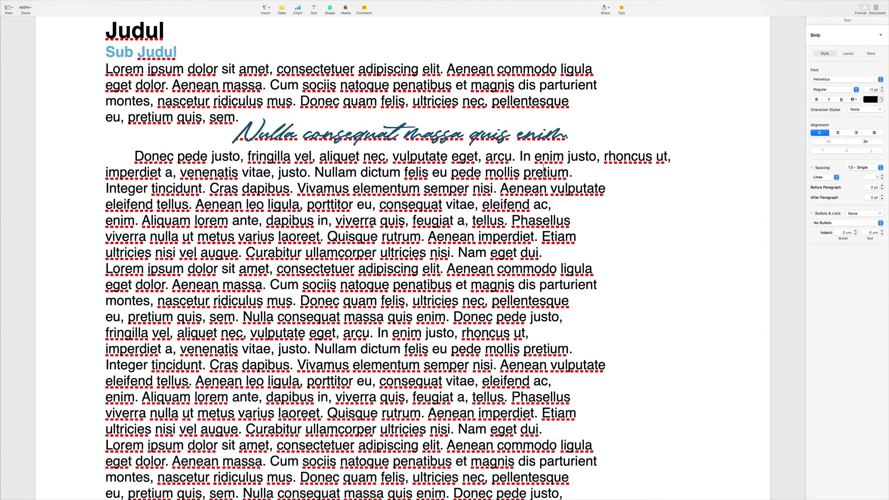
scroll(435, 259, "up", 3)
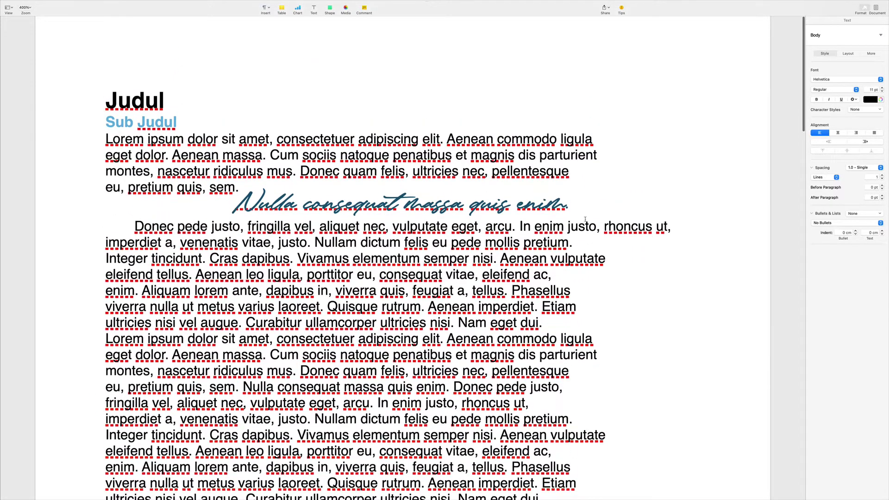
- Try to create a new paragraph style from the dark blue "Nulla consequat massa quis enim." line
left_click_drag(575, 207, 567, 209)
left_click_drag(235, 207, 567, 208)
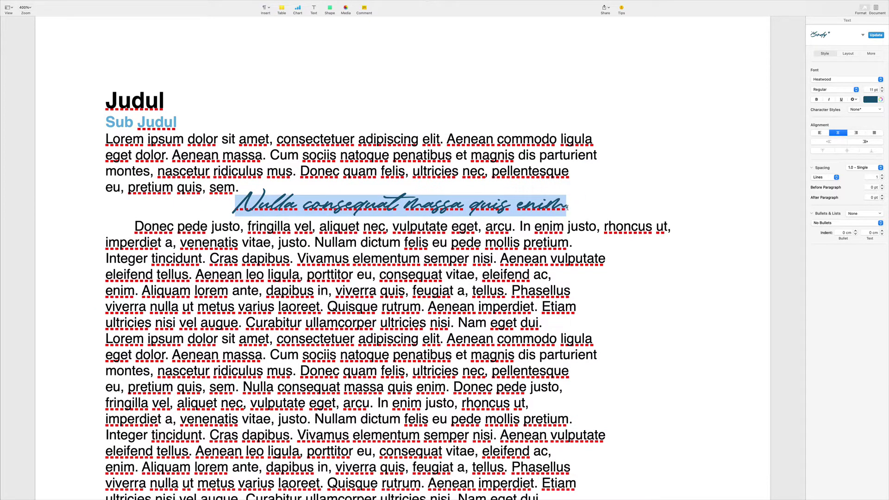
left_click(863, 36)
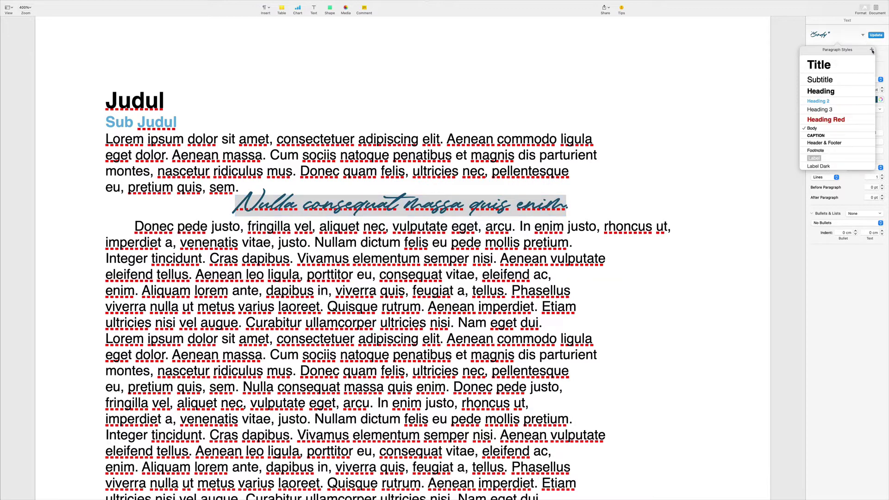
left_click(871, 50)
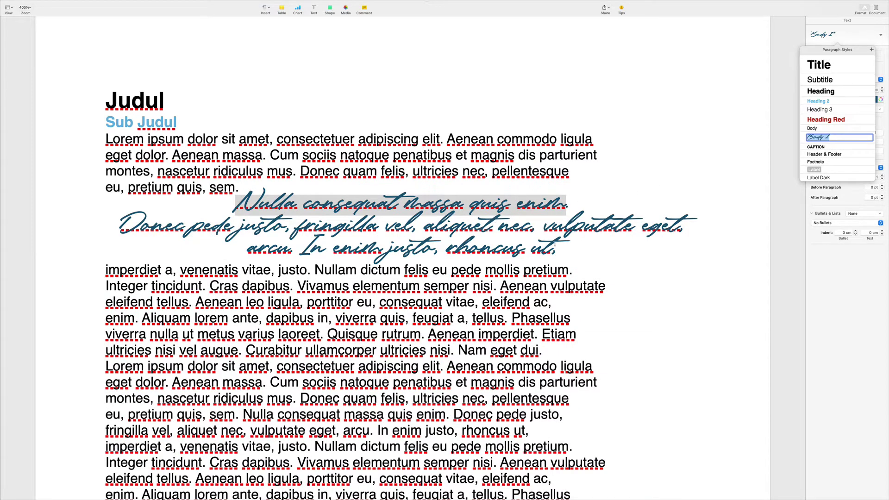
key("Escape")
left_click(538, 209)
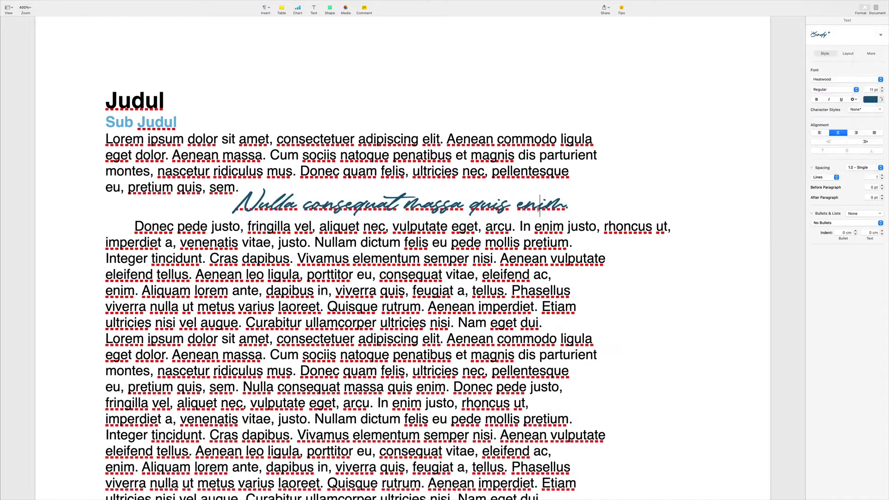
- Insert a blank line above and below the centered "Nulla consequat massa quis enim." line
key("super+Left")
key("Return")
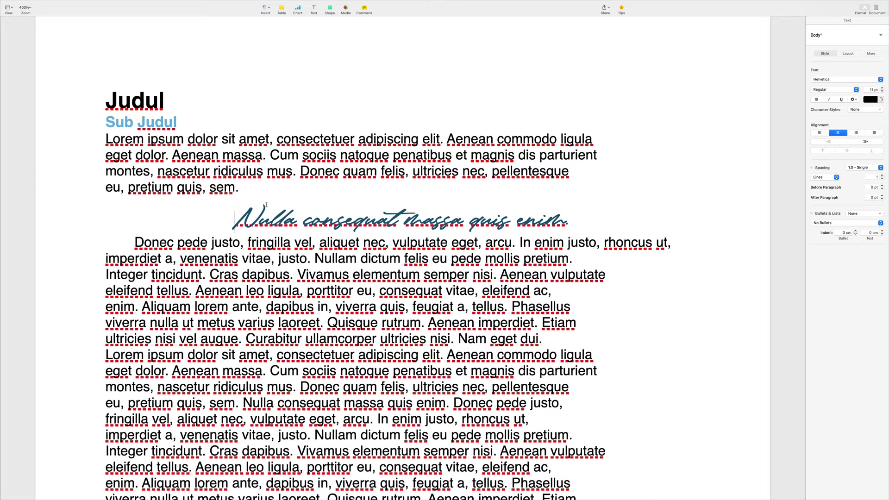
left_click(586, 219)
key("Return")
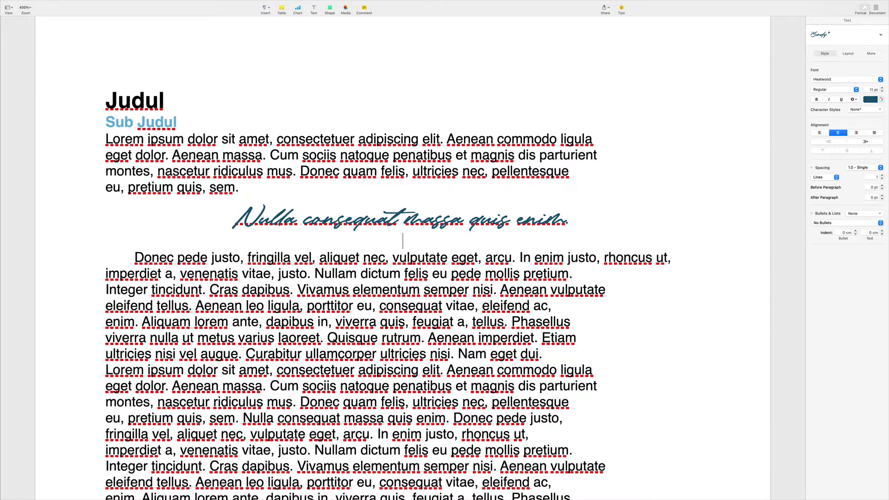
left_click_drag(586, 219, 254, 201)
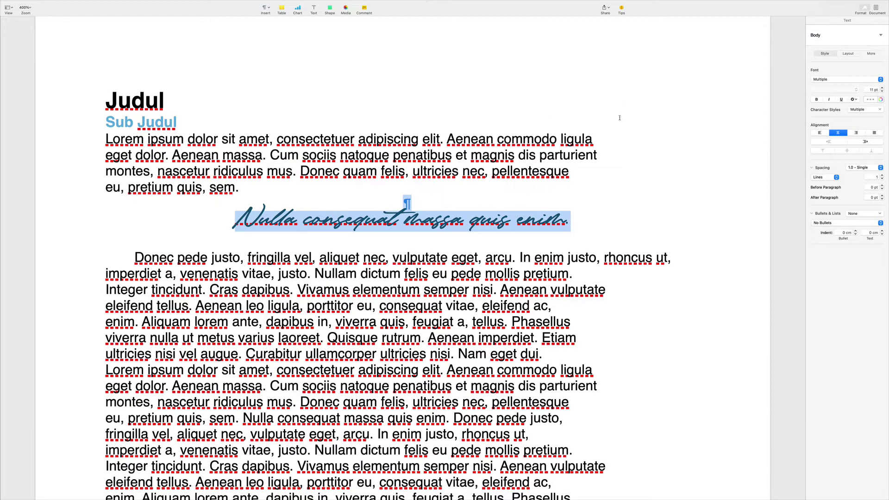
left_click(262, 210)
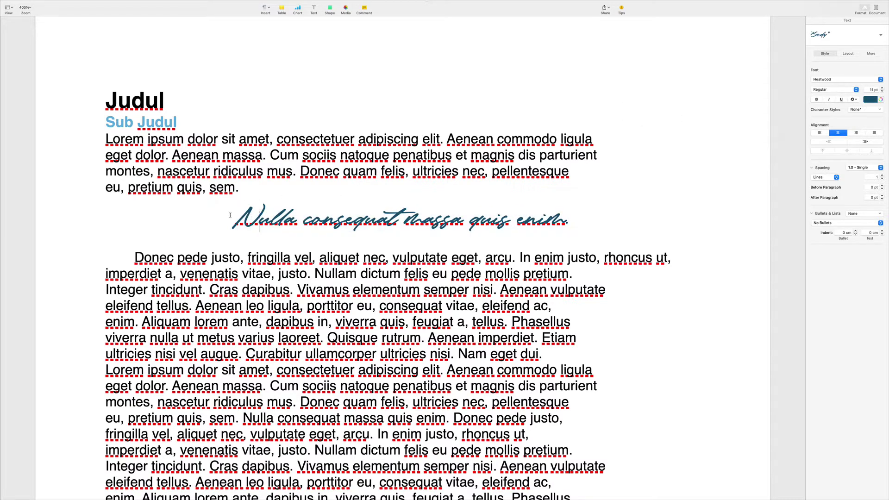
left_click(879, 36)
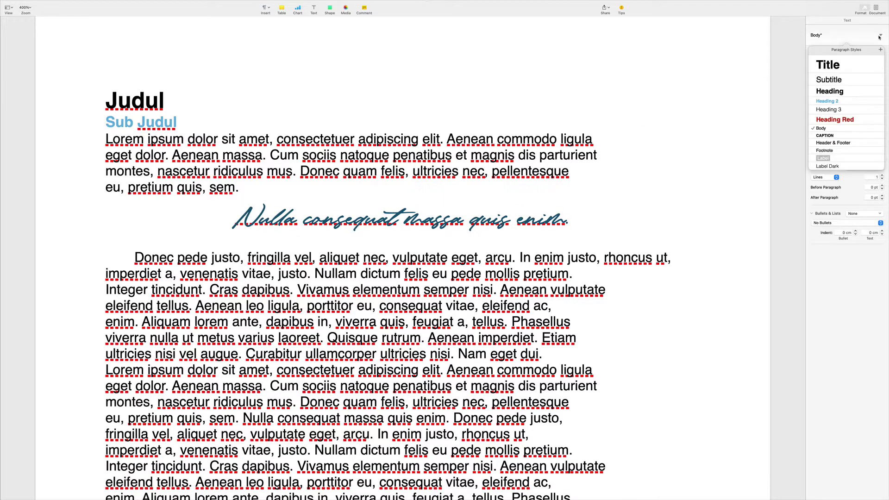
left_click(458, 202)
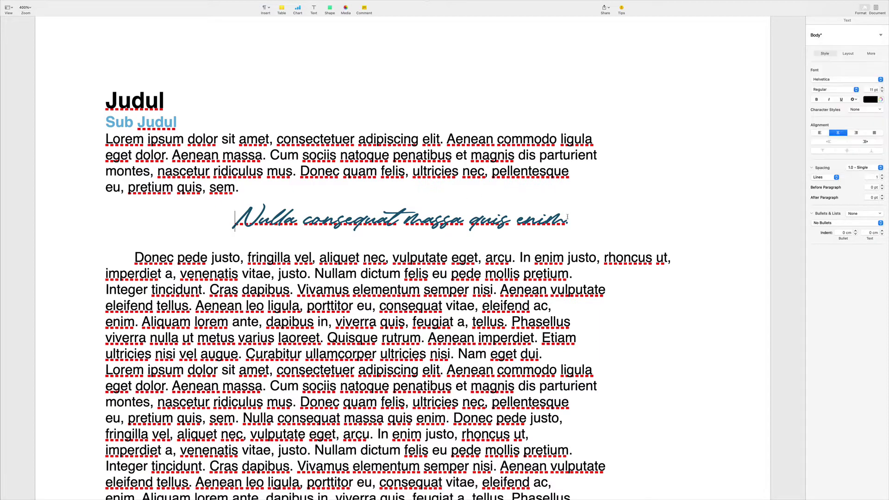
left_click_drag(570, 221, 390, 221)
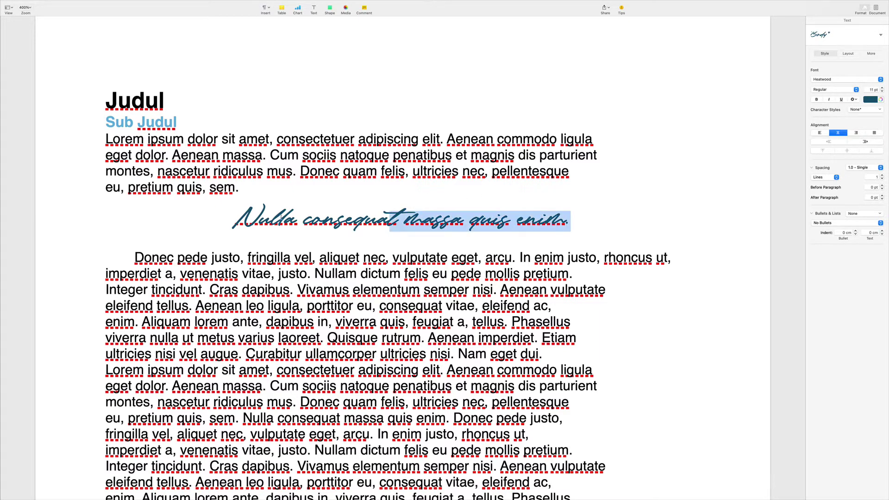
- Create a new paragraph style named "Style 1" from the formatted "Nulla consequat massa quis enim." line
left_click_drag(234, 221, 576, 219)
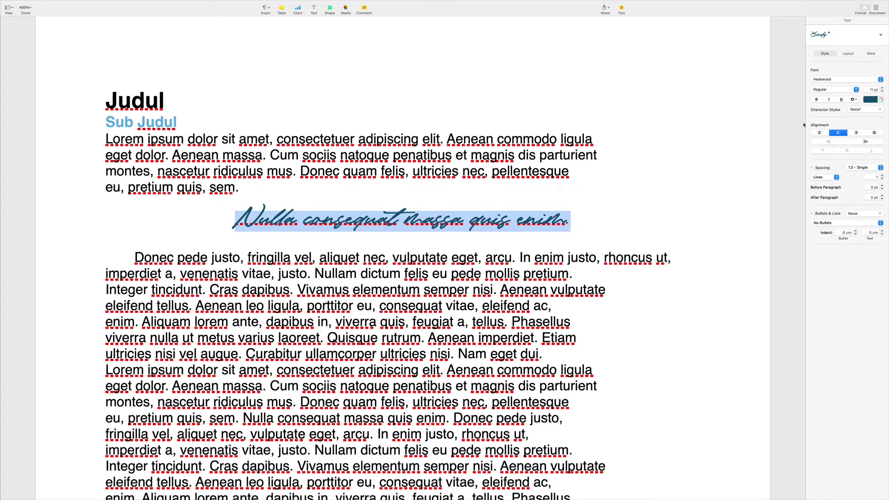
left_click(880, 35)
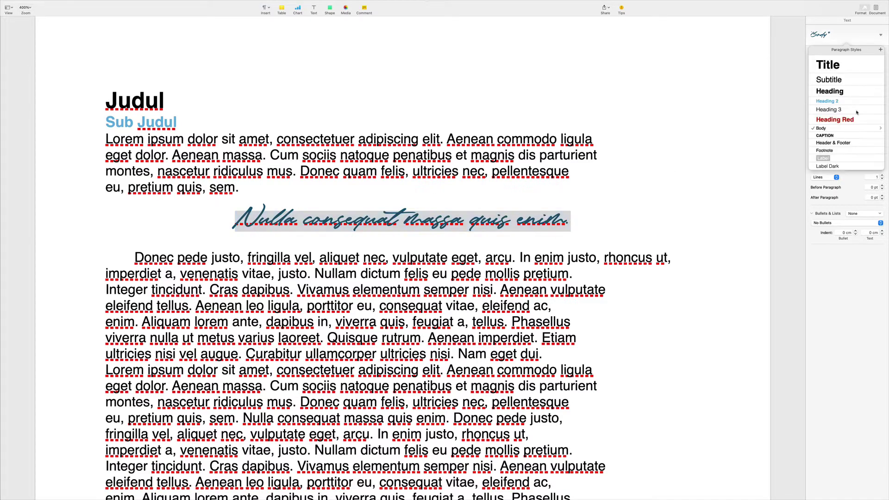
left_click(881, 50)
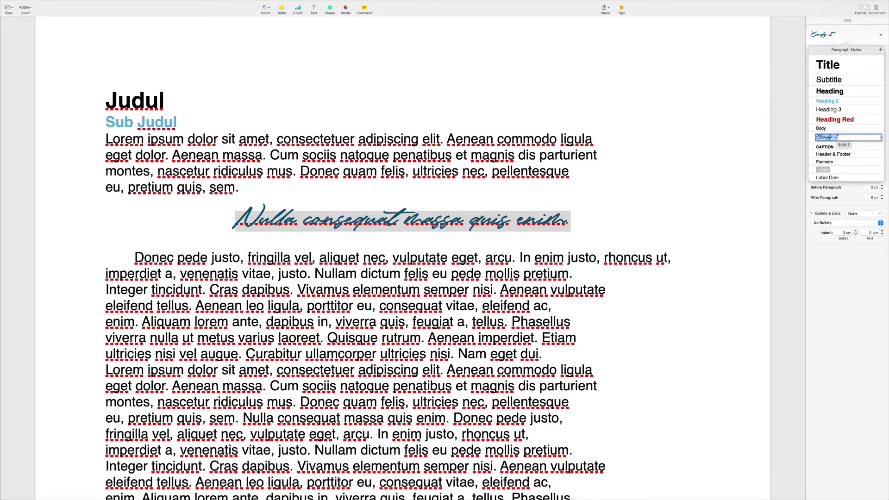
left_click(837, 137)
key("BackSpace")
key("BackSpace")
key("BackSpace")
key("BackSpace")
key("BackSpace")
key("BackSpace")
type("cyle 1")
key("Return")
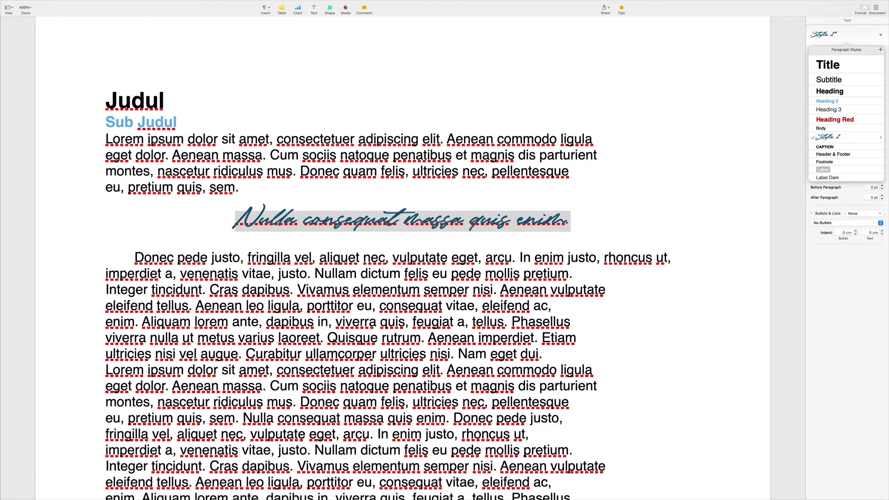
left_click(737, 188)
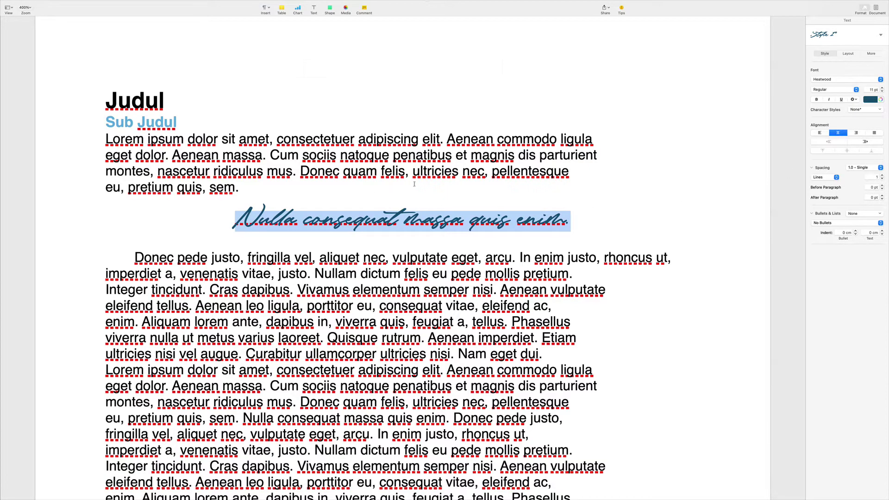
- Put "imperdiet a, venenatis vitae, justo." near the end of the first page on its own line, with a blank line above it
scroll(433, 199, "down", 5)
left_click(438, 207)
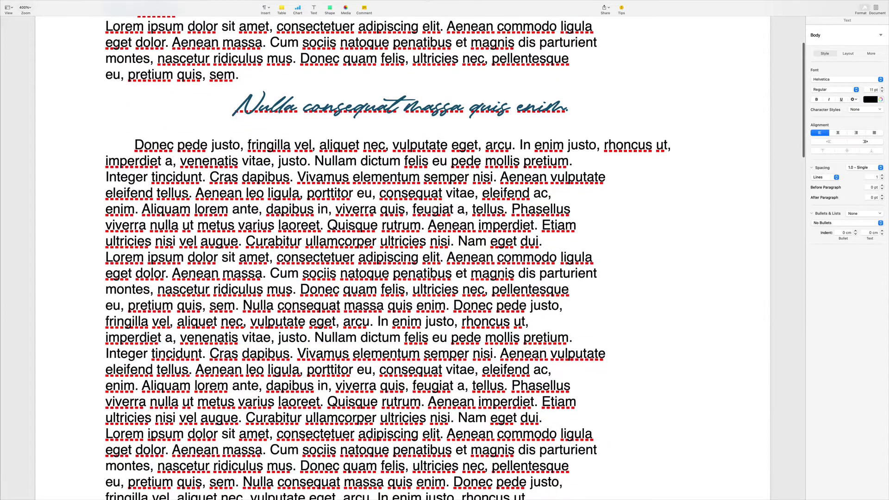
scroll(437, 207, "down", 3)
scroll(432, 208, "down", 10)
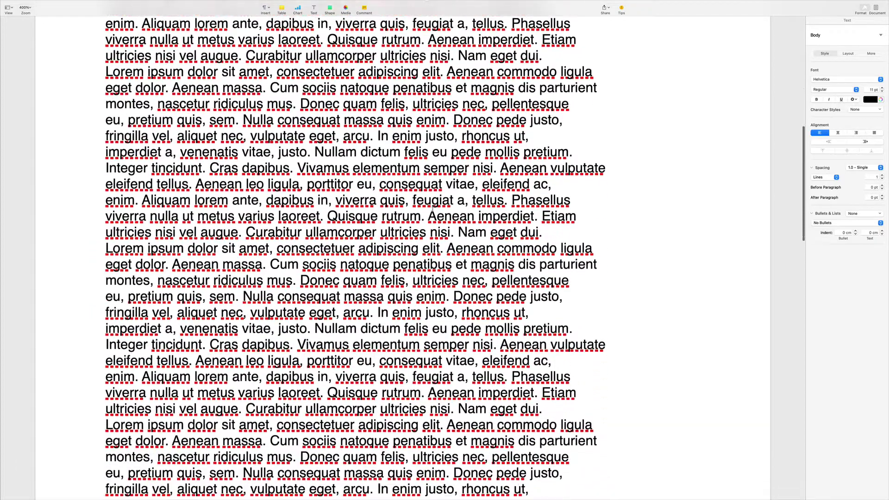
scroll(433, 207, "down", 3)
left_click(552, 250)
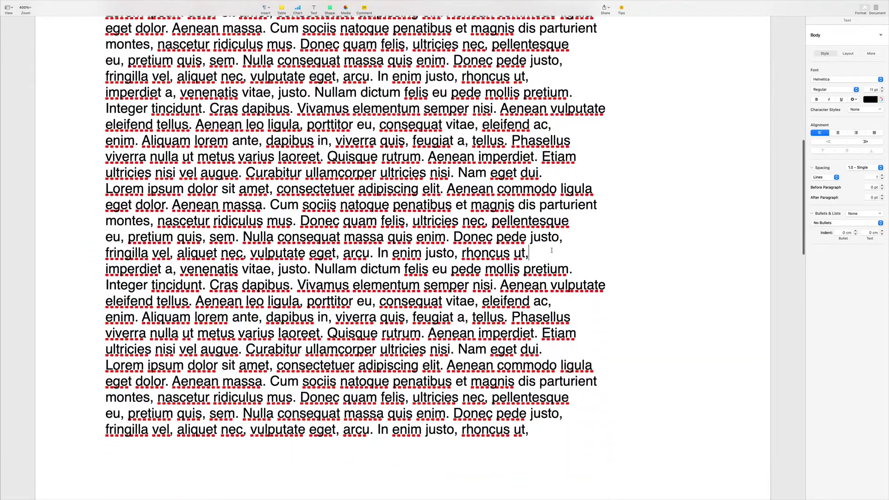
key("Return")
key("Down")
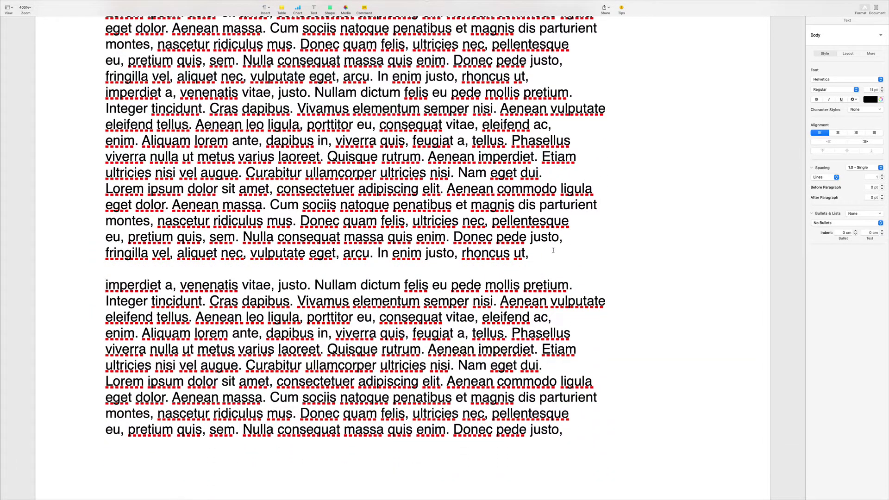
left_click(313, 284)
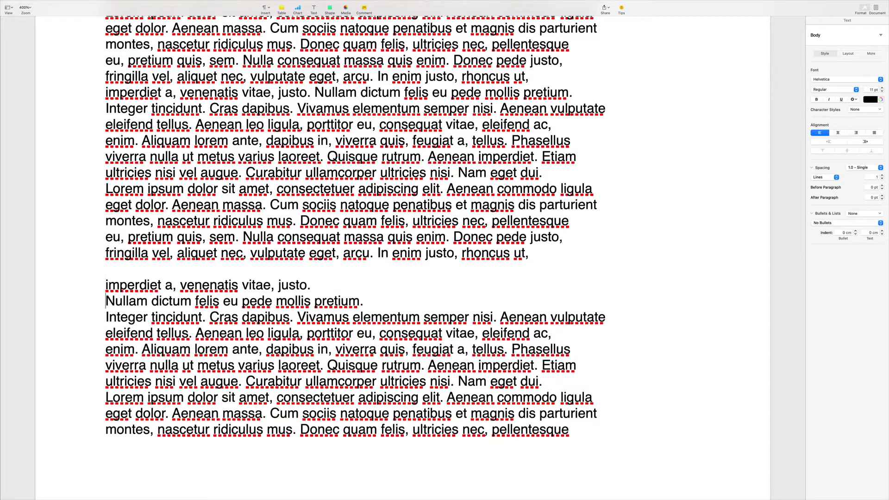
key("Return")
- Apply the Style 1 paragraph style to the separated "imperdiet a, venenatis vitae, justo." line and look over the document
left_click(850, 36)
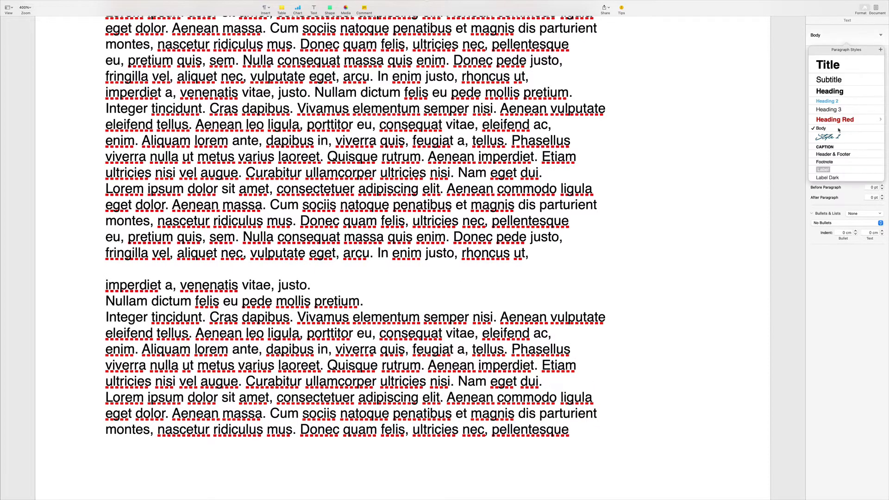
left_click(838, 137)
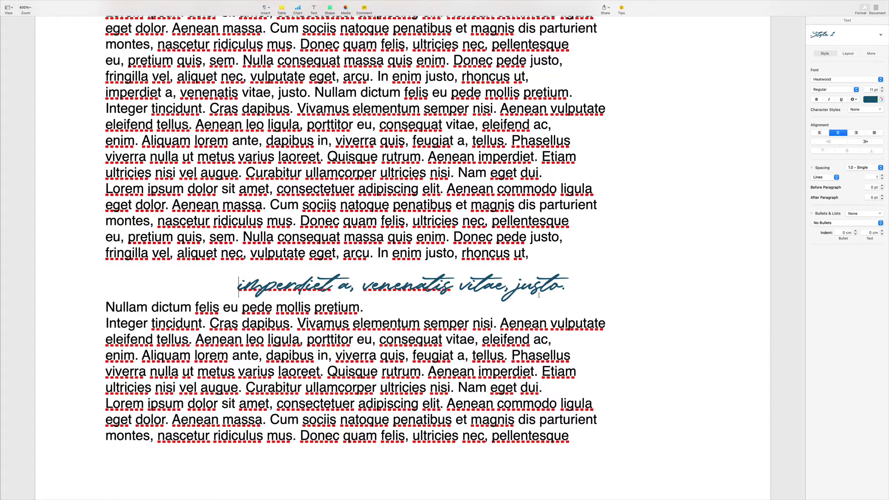
scroll(537, 291, "up", 10)
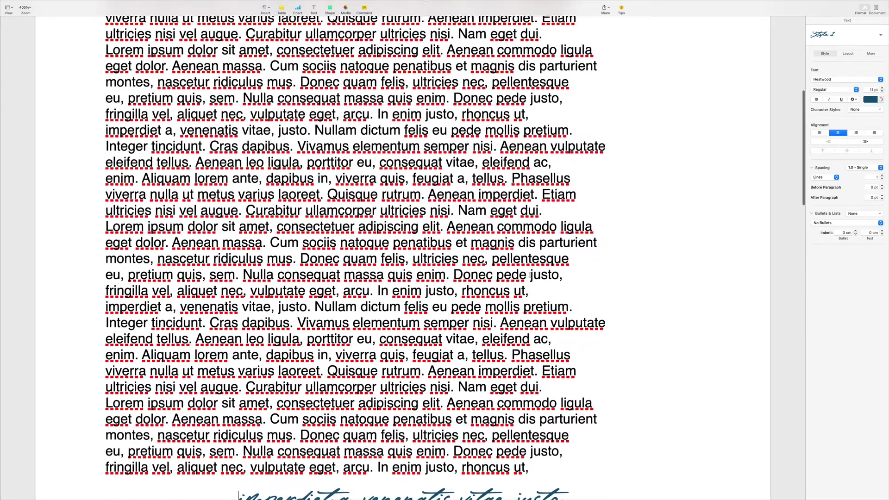
scroll(530, 275, "up", 10)
scroll(530, 276, "down", 15)
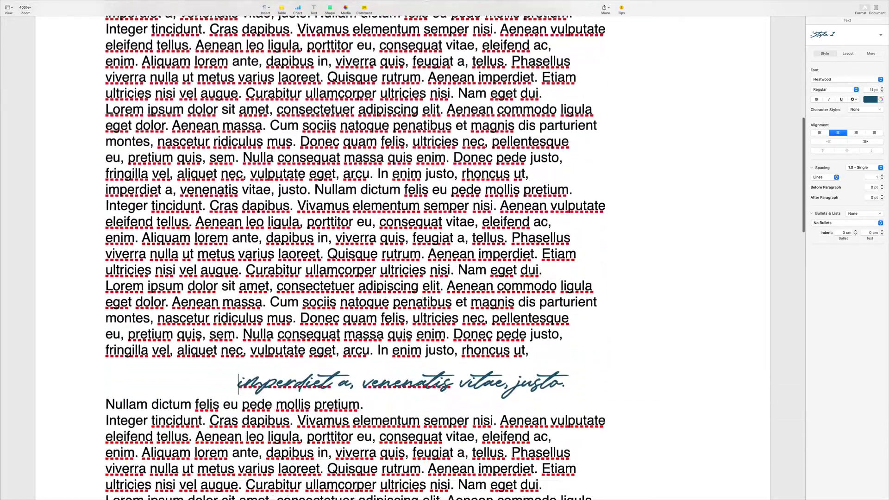
scroll(530, 275, "down", 15)
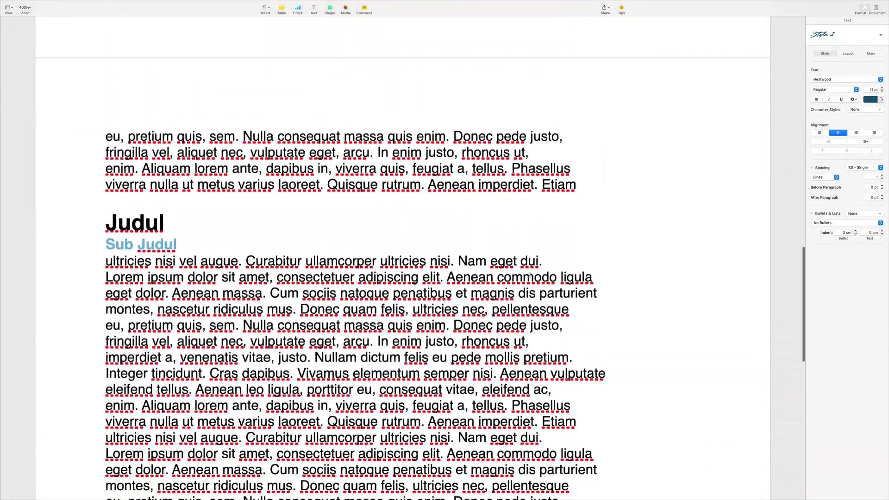
scroll(530, 276, "down", 3)
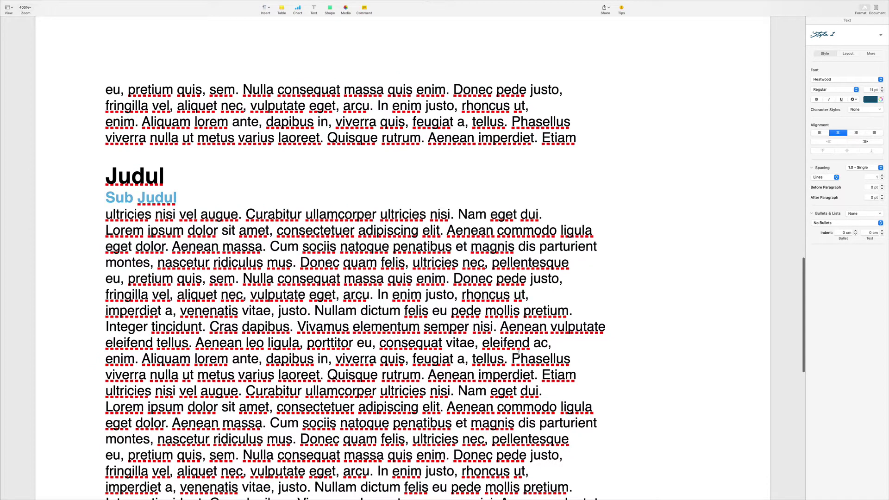
- Put "consequat vitae, eleifend ac," on page two on its own line and apply the Style 1 paragraph style to it
left_click(378, 337)
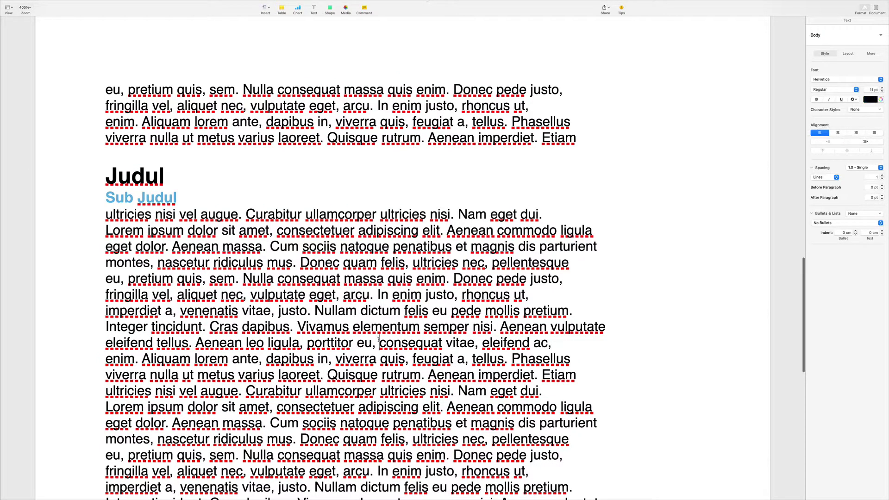
key("Return")
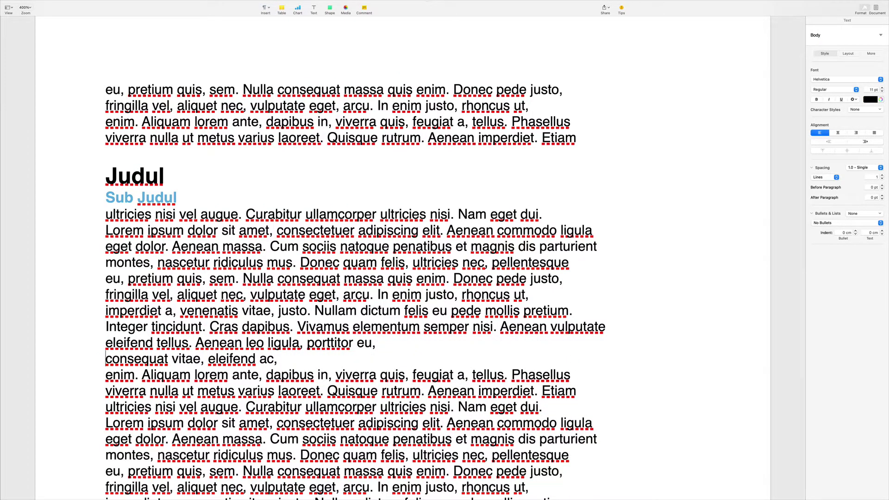
left_click(862, 37)
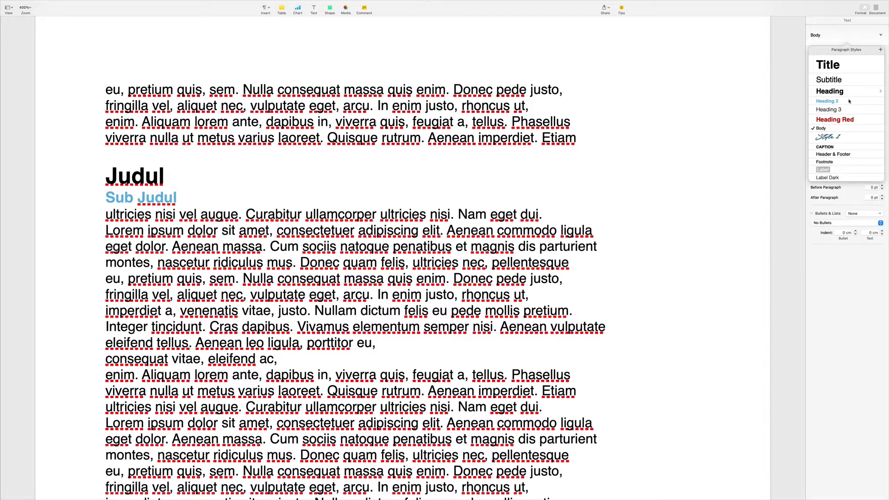
left_click(838, 137)
left_click(562, 326)
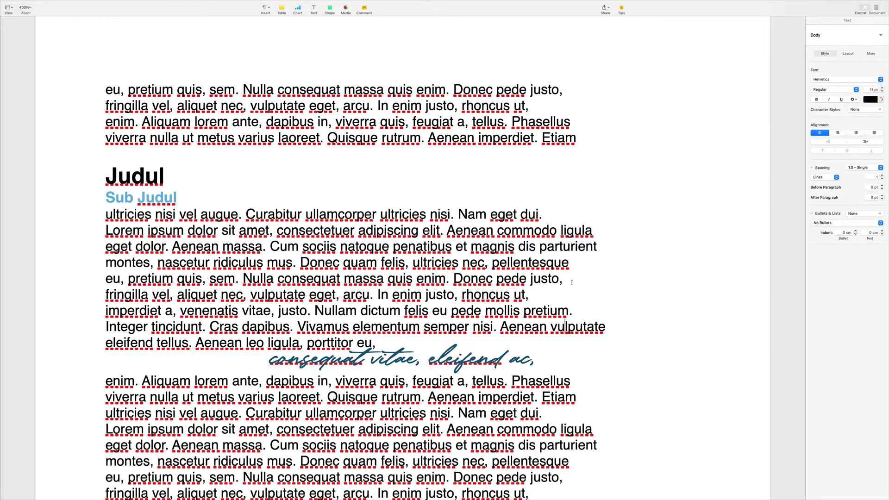
- Place the insertion point in the centered "Nulla consequat massa quis enim." line at the start of the document
scroll(567, 301, "down", 2)
scroll(572, 283, "up", 10)
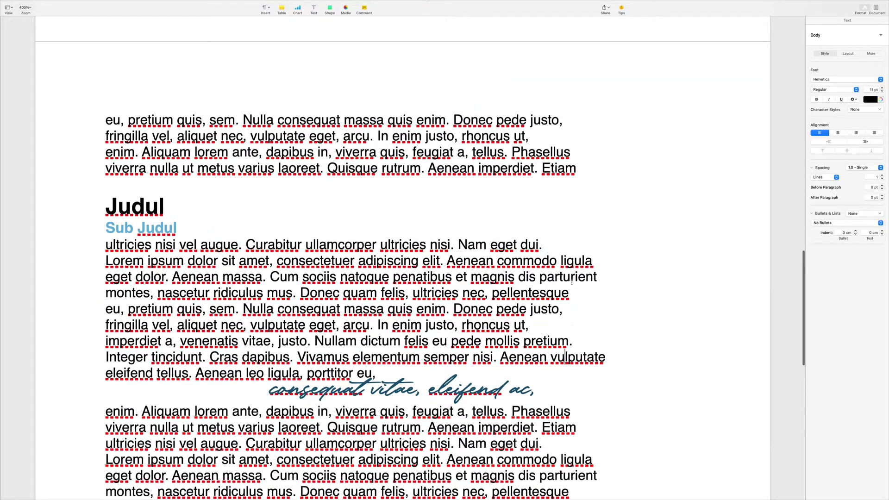
scroll(571, 284, "up", 15)
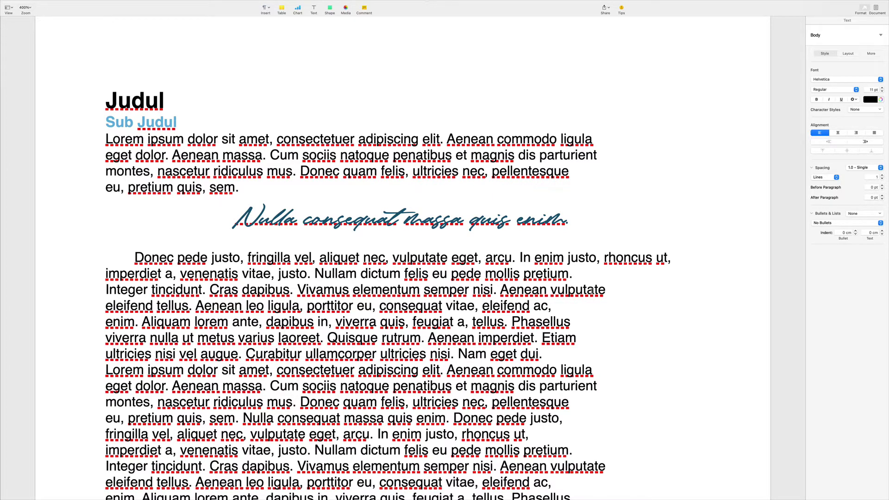
left_click(539, 221)
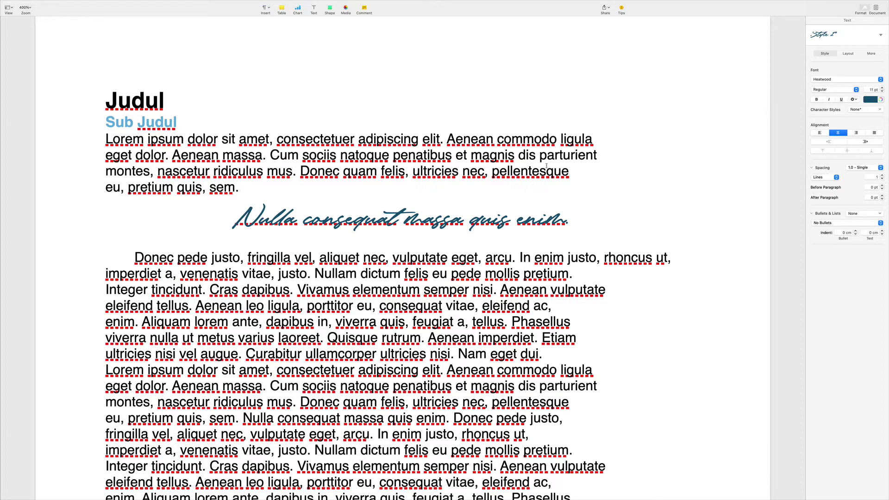
left_click_drag(228, 219, 501, 222)
left_click(475, 236)
key("Delete")
key("super+z")
- Change the text color of the whole "Nulla consequat massa quis enim." line to dark yellow
left_click(436, 221)
left_click_drag(570, 221, 235, 221)
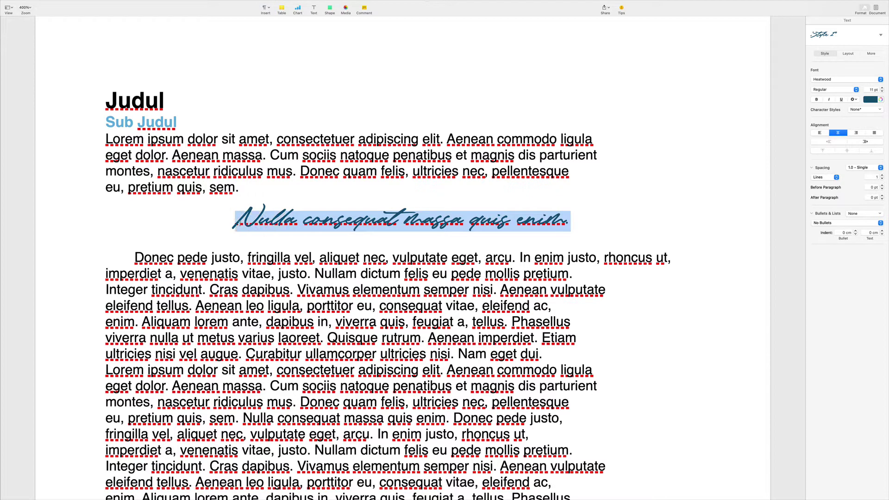
left_click(875, 103)
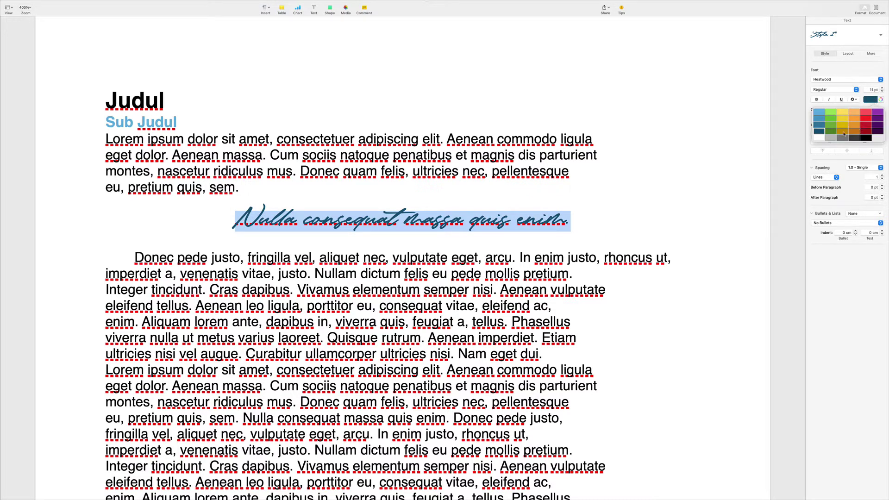
left_click(843, 134)
left_click(519, 301)
- Update the Style 1 paragraph style to match the recolored "Nulla consequat massa quis enim." line and check the rest of the document
scroll(521, 300, "down", 10)
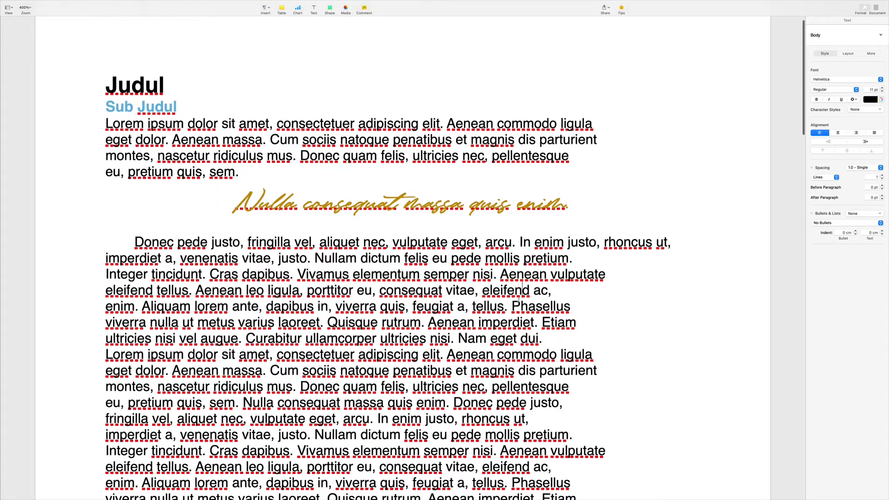
scroll(521, 298, "down", 8)
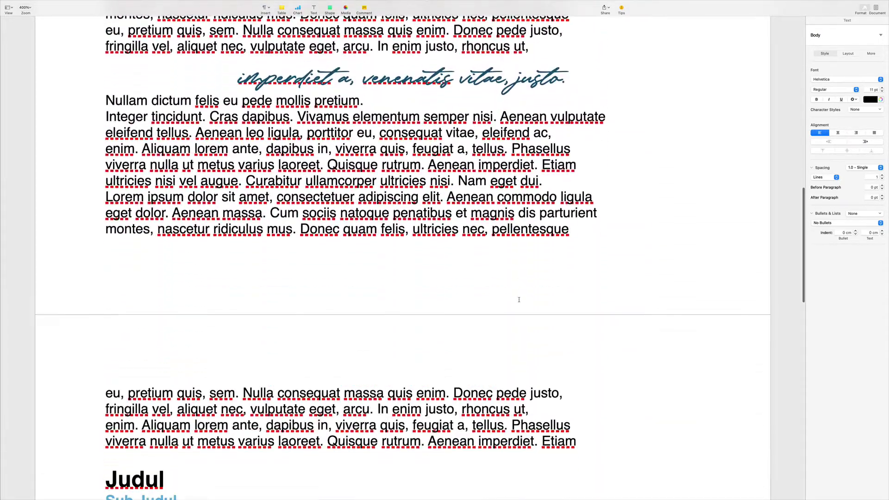
scroll(561, 110, "up", 12)
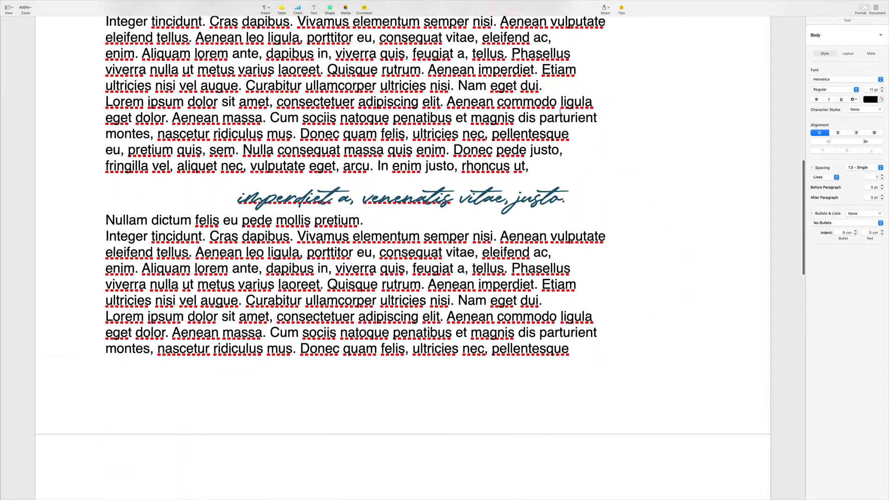
scroll(559, 120, "up", 6)
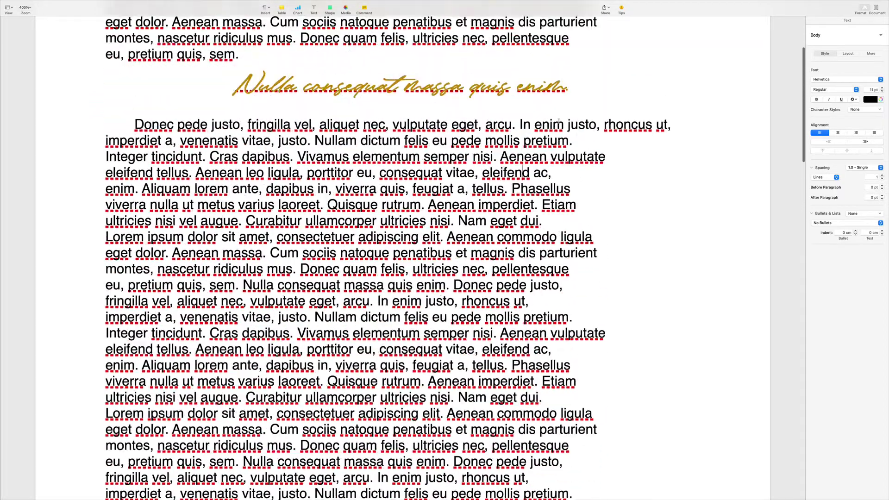
left_click(500, 223)
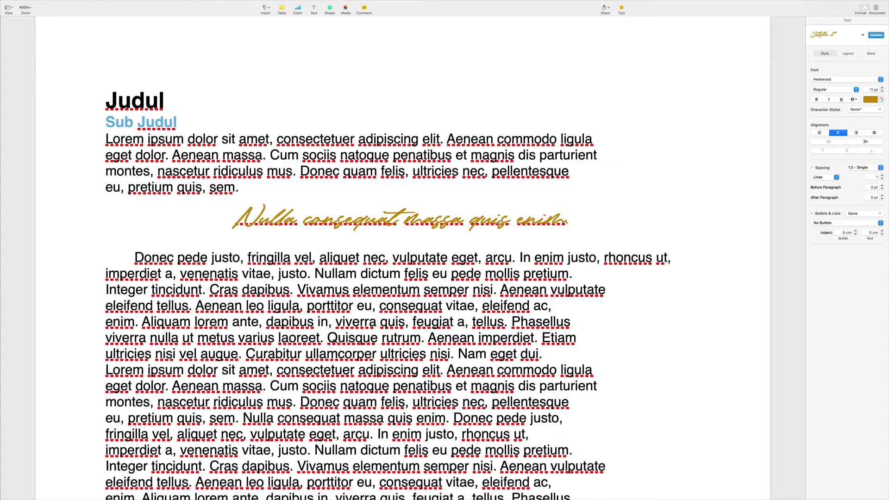
left_click(873, 37)
scroll(592, 213, "down", 10)
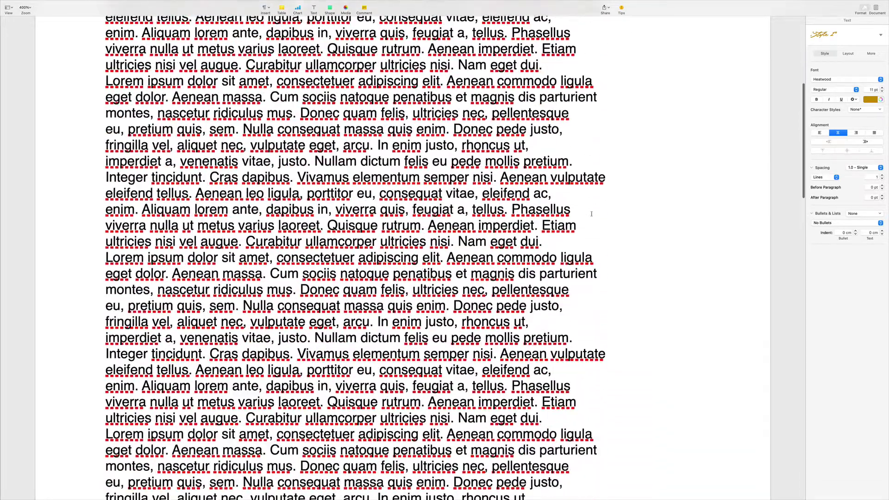
scroll(592, 214, "down", 10)
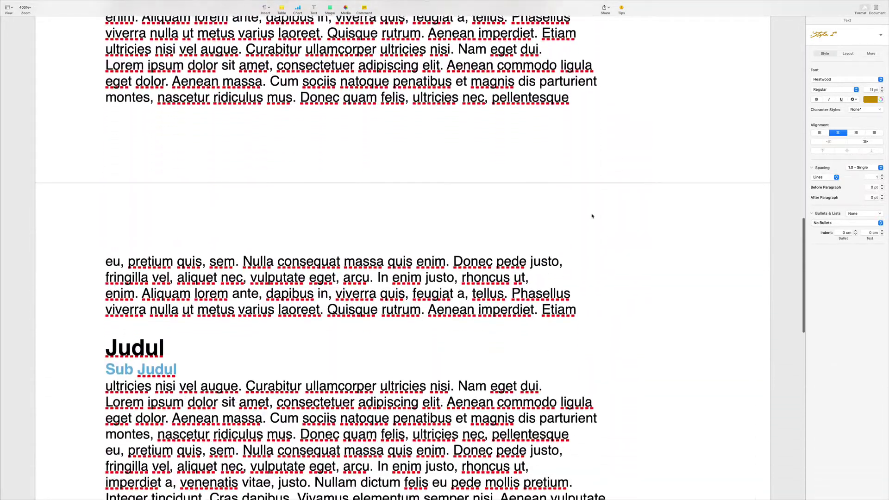
scroll(592, 213, "down", 10)
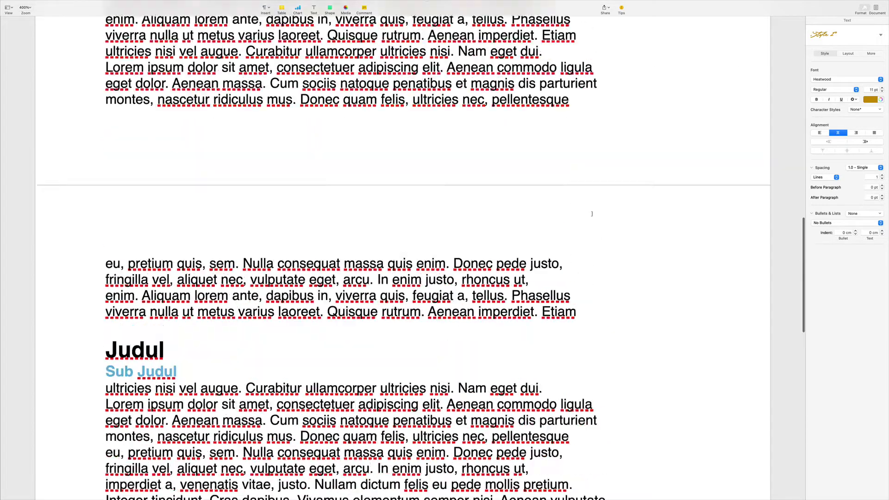
scroll(593, 213, "up", 15)
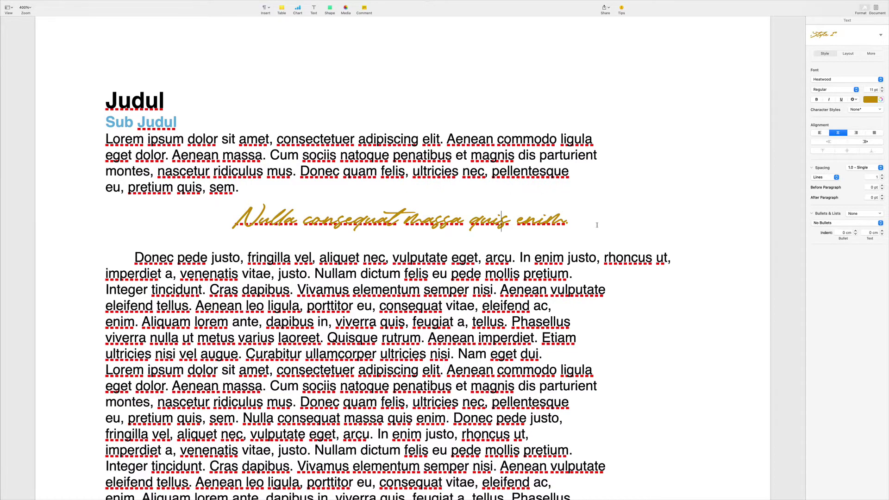
- Insert a blank line after the first-page paragraph that starts with "Donec pede justo" and ends with "Nam eget dui."
scroll(596, 225, "down", 6)
double_click(558, 224)
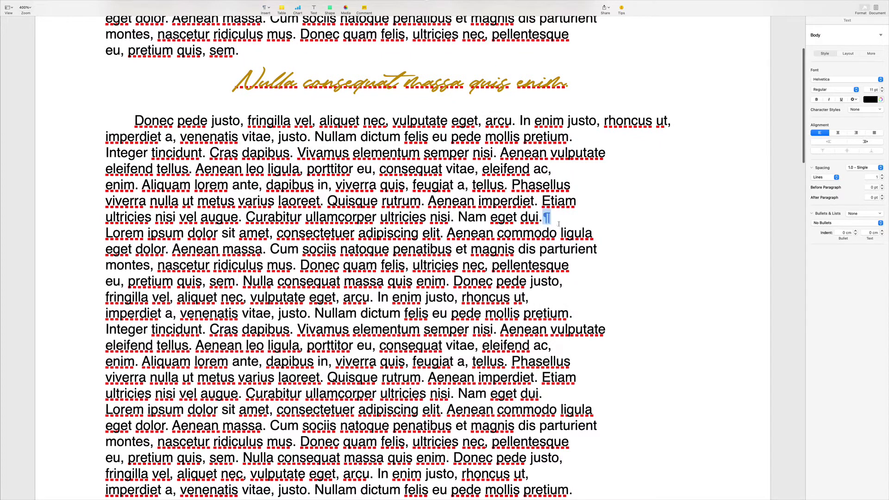
left_click(560, 221)
key("Return")
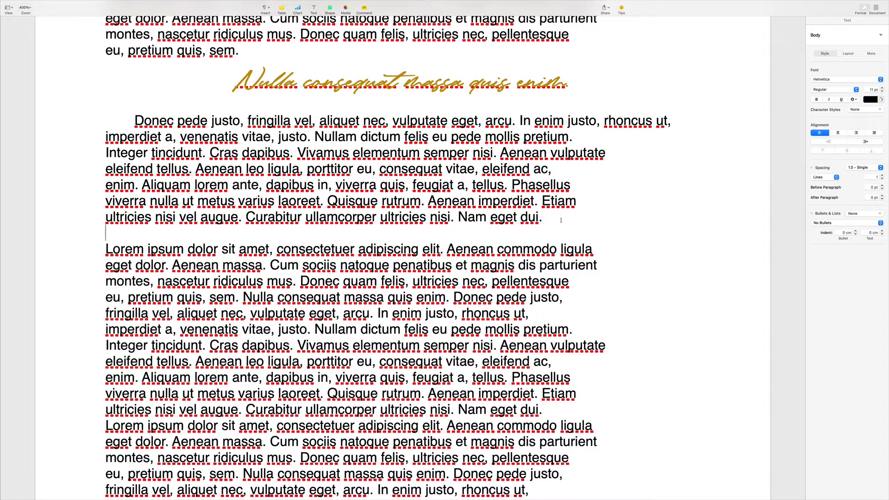
- Switch to Safari and search Google Images for "nature" in a new tab
mouse_move(153, 13)
key("super+Tab")
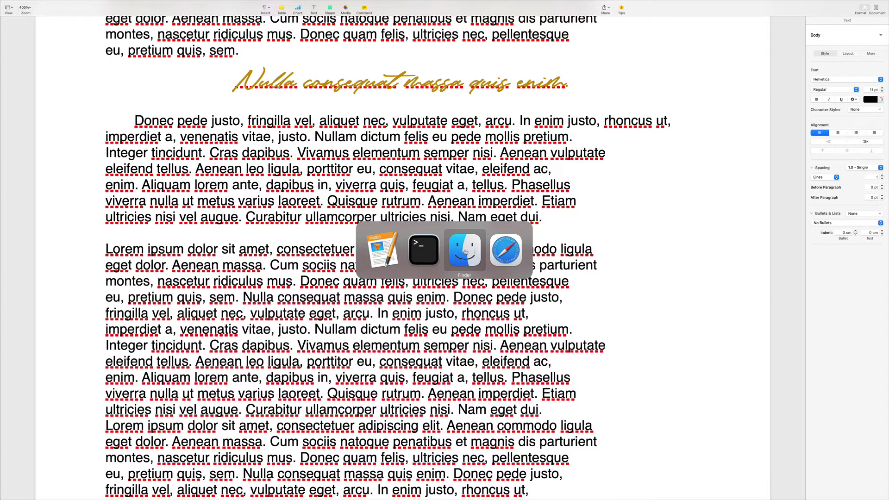
left_click(506, 250)
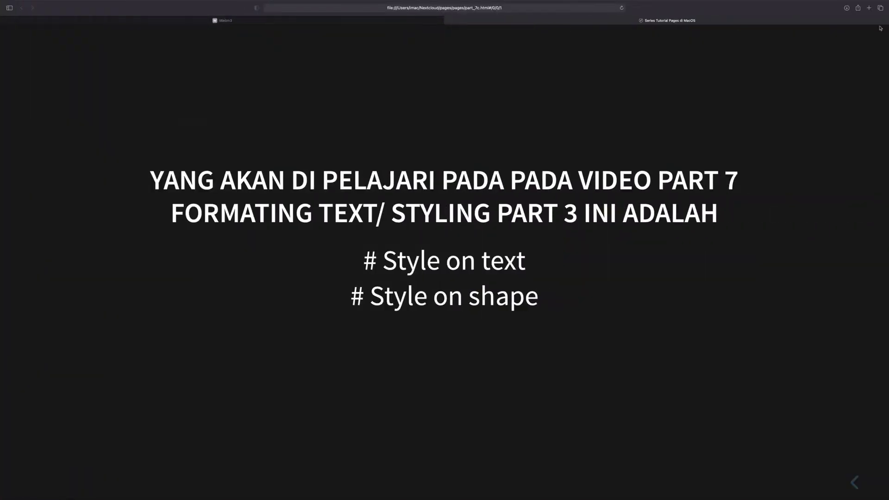
left_click(868, 8)
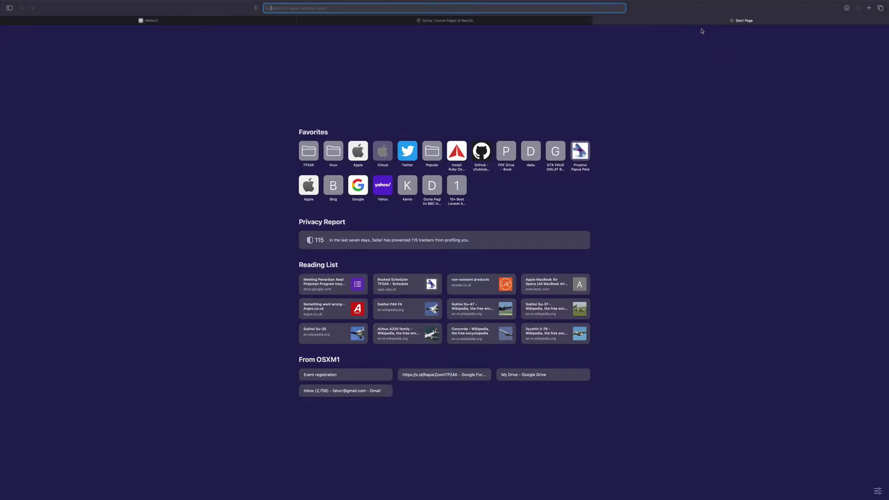
type("nature")
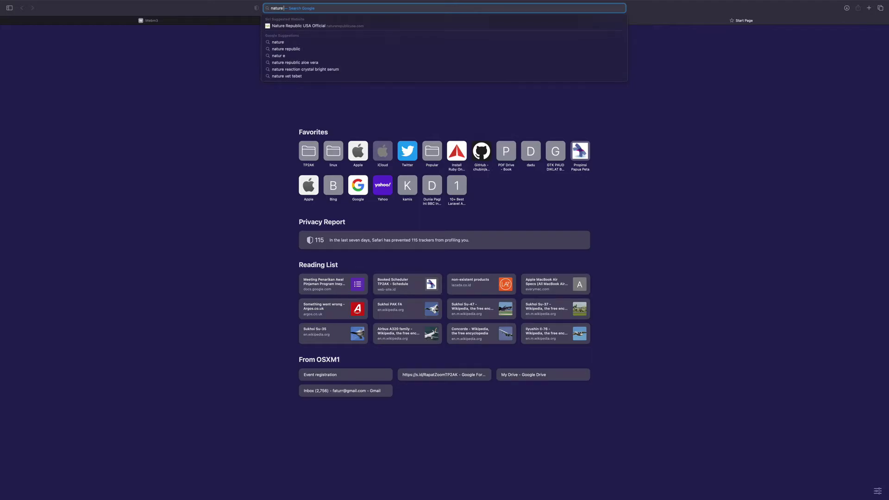
key("Return")
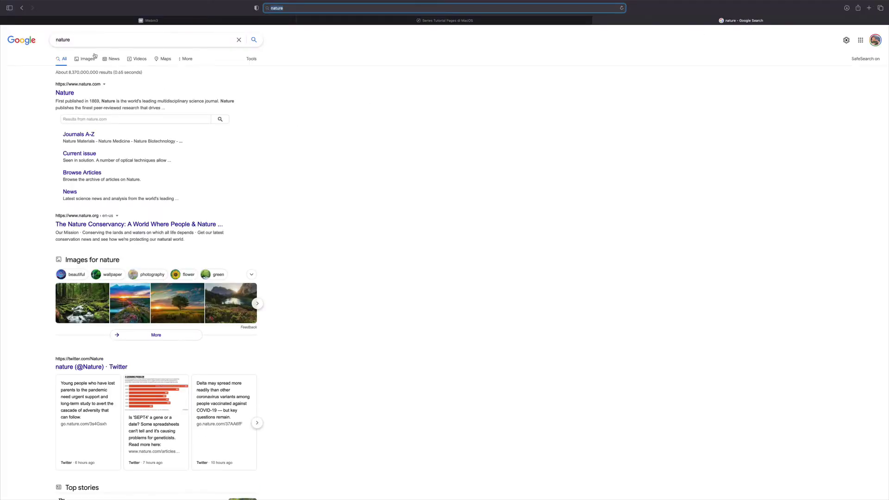
left_click(92, 57)
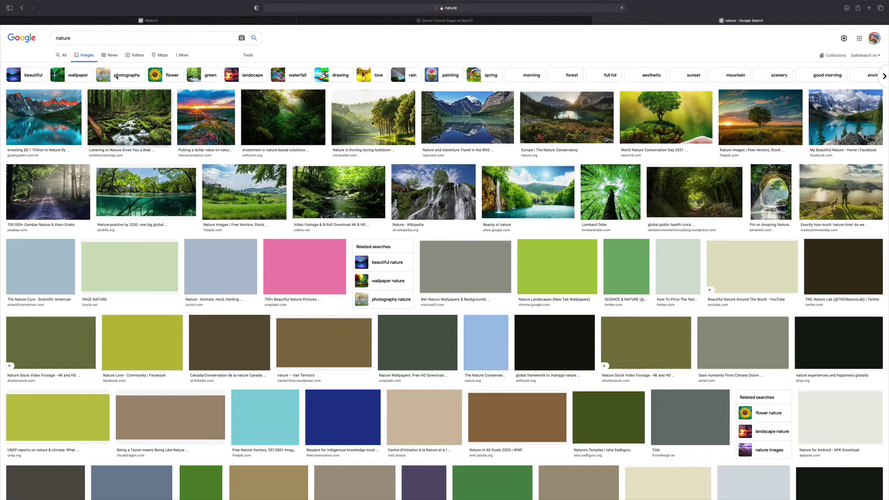
- Save the first image result, the mountain lake photo, to the desktop and switch back to Pages
left_click(20, 15)
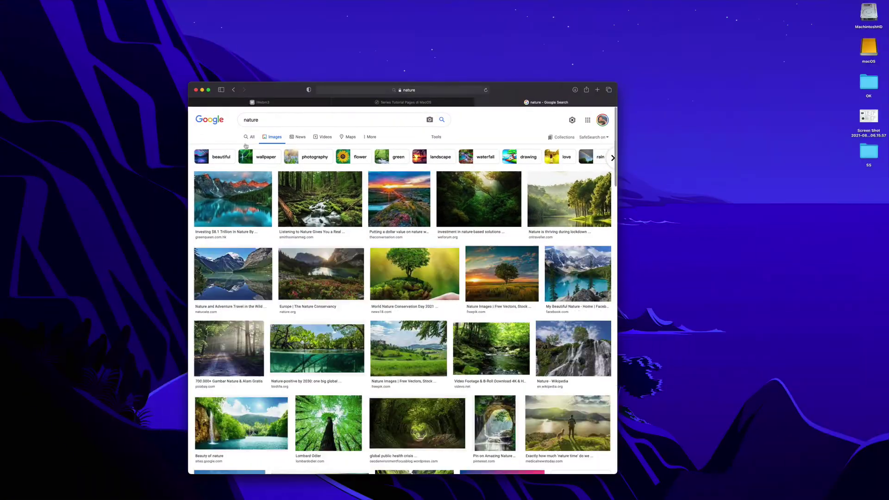
left_click_drag(245, 196, 745, 243)
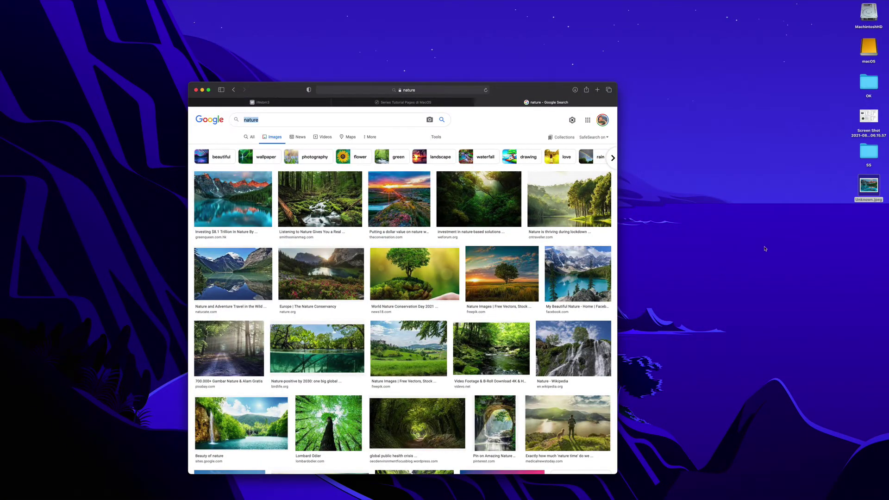
key("super+Tab")
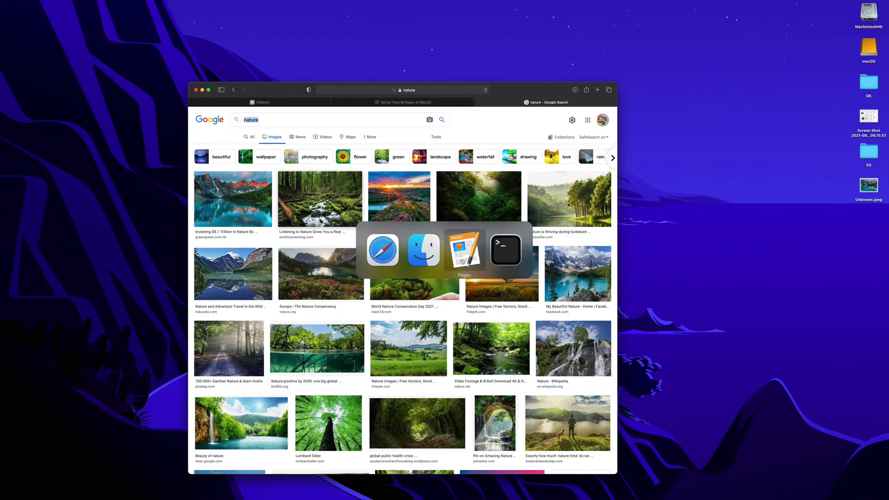
left_click(462, 261)
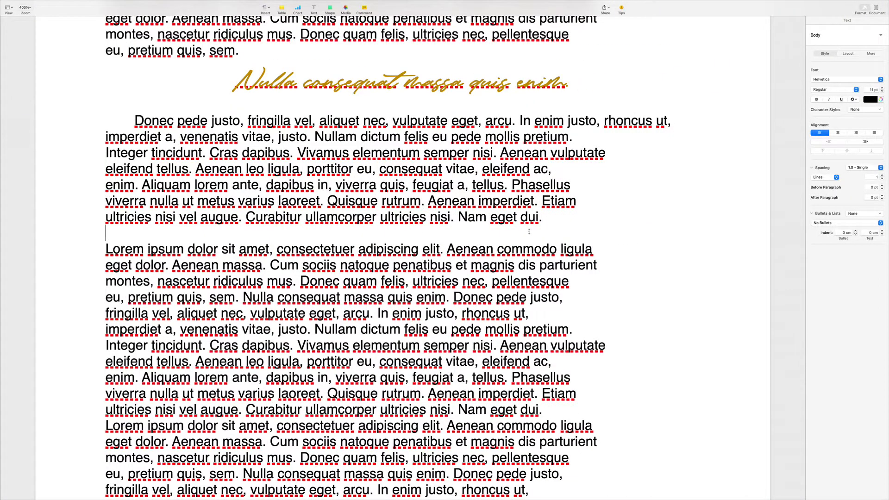
- Insert the image Unknown.jpeg from the Desktop folder into the document at the blank line
mouse_move(98, 3)
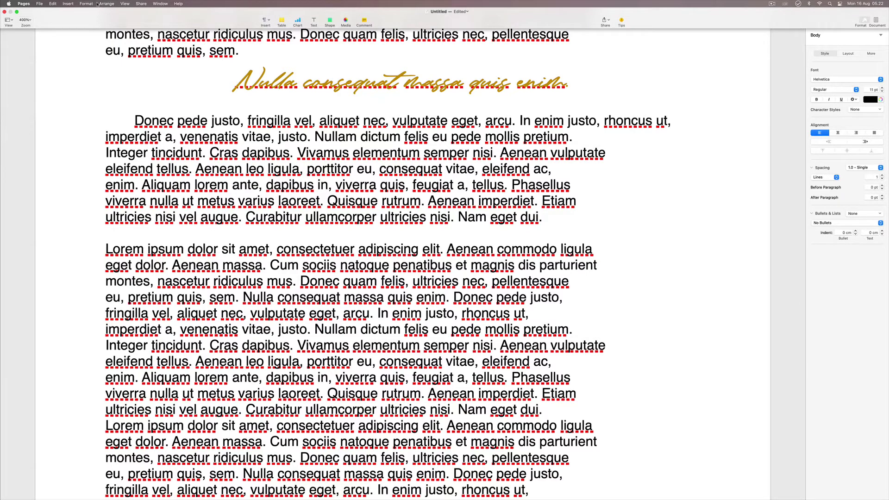
left_click(68, 4)
left_click(144, 168)
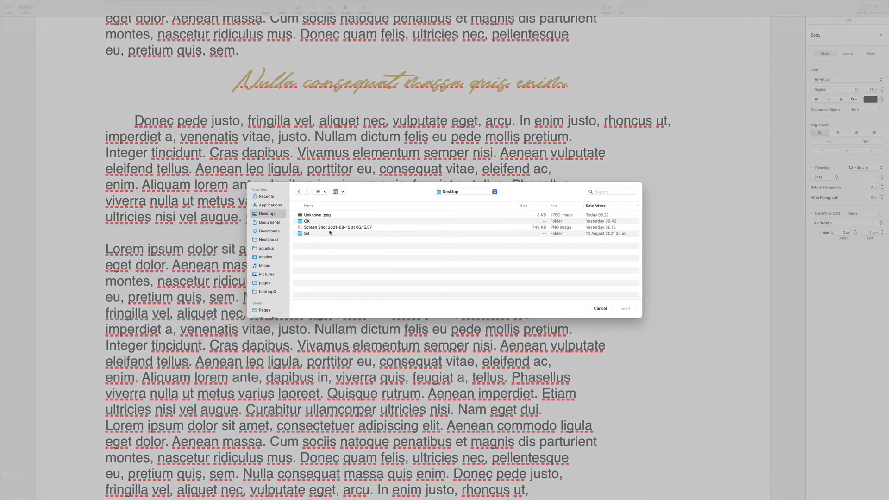
double_click(331, 216)
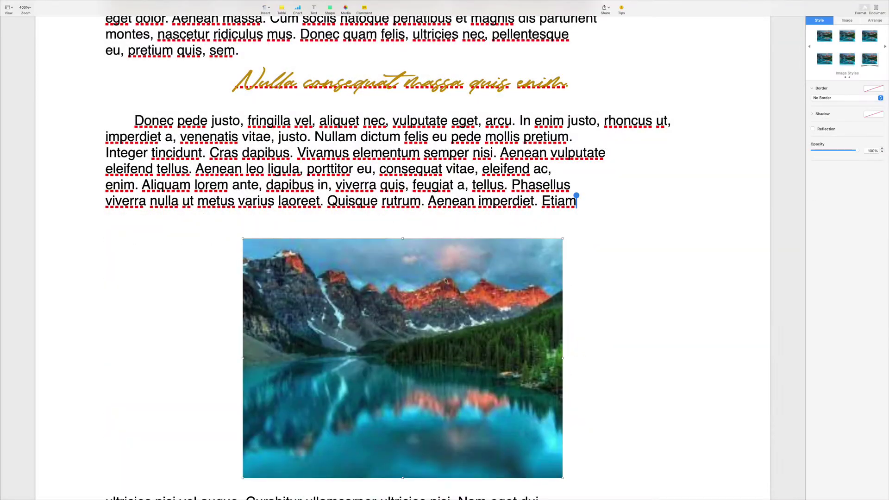
- Shrink the inserted mountain lake image to about half its size and move it beside the text at the page's right margin
scroll(473, 296, "down", 2)
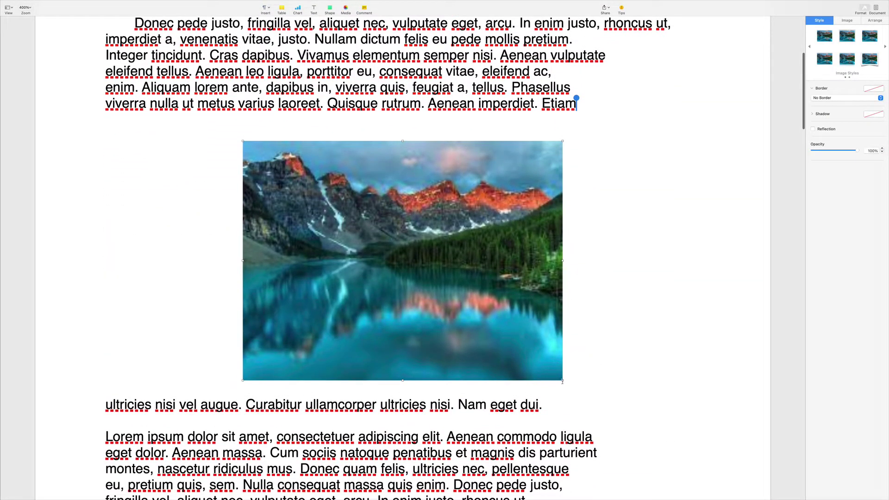
left_click_drag(562, 381, 395, 257)
left_click_drag(333, 227, 615, 221)
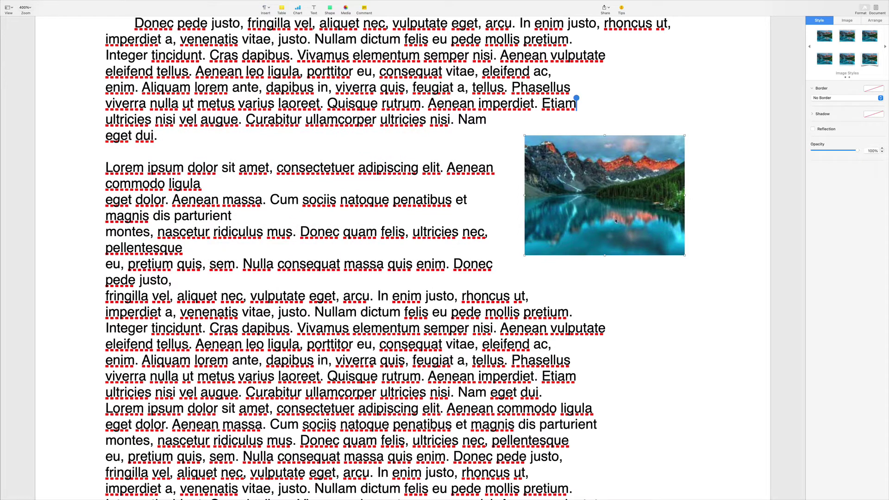
- Examine the mountain lake image's style, image and arrangement settings, its mask controls, context options and the formatting commands for images
left_click(855, 21)
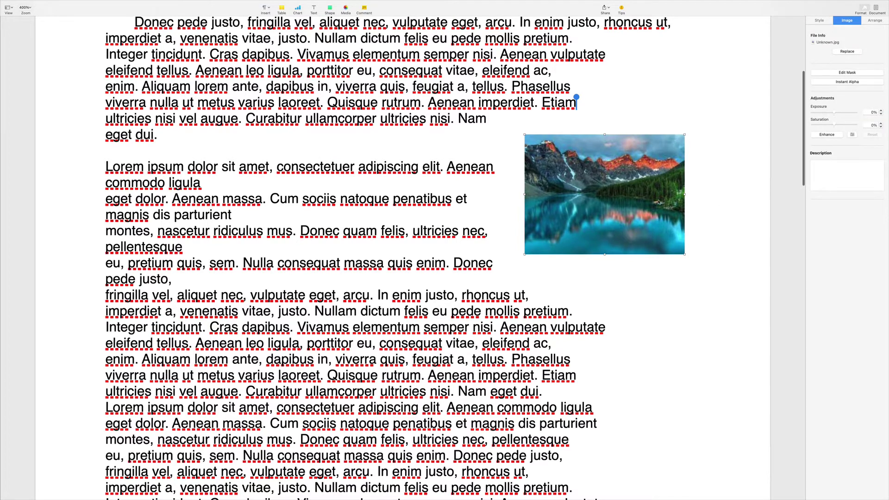
double_click(643, 228)
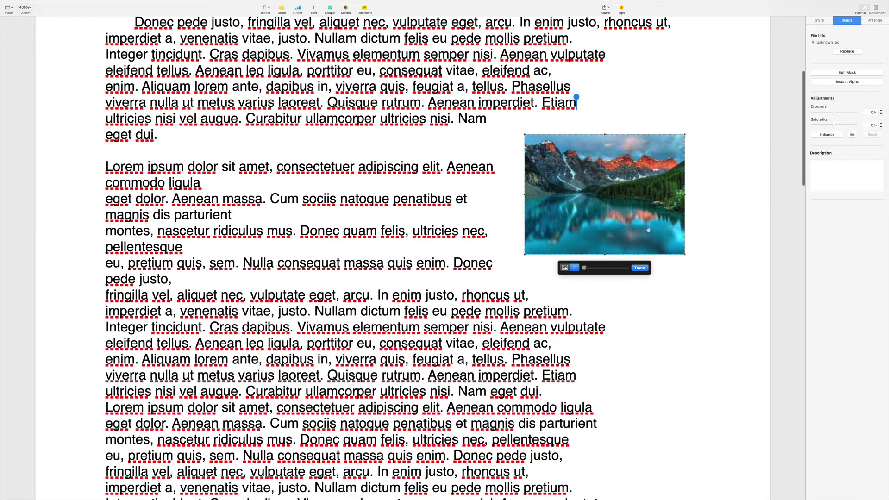
left_click(732, 218)
left_click(630, 215)
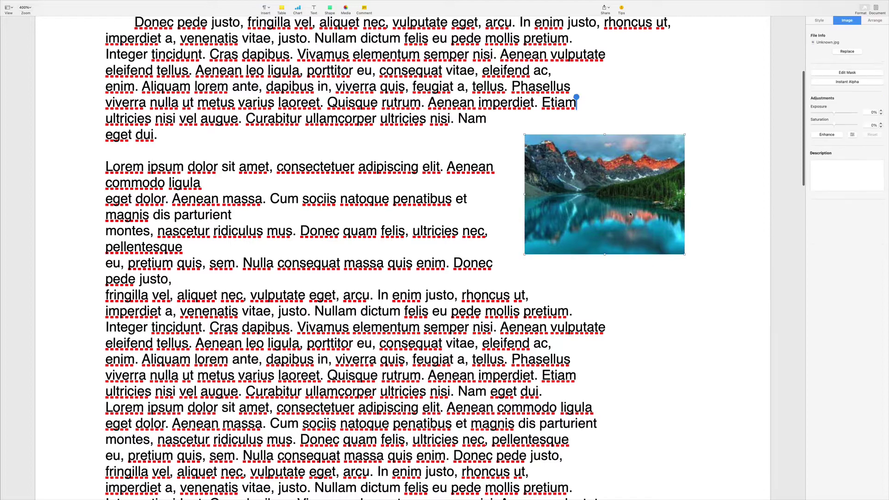
right_click(605, 201)
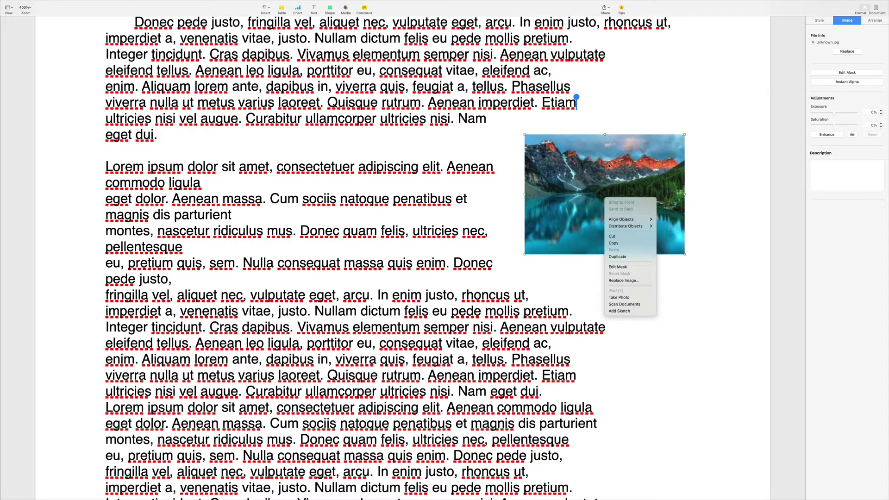
left_click(670, 147)
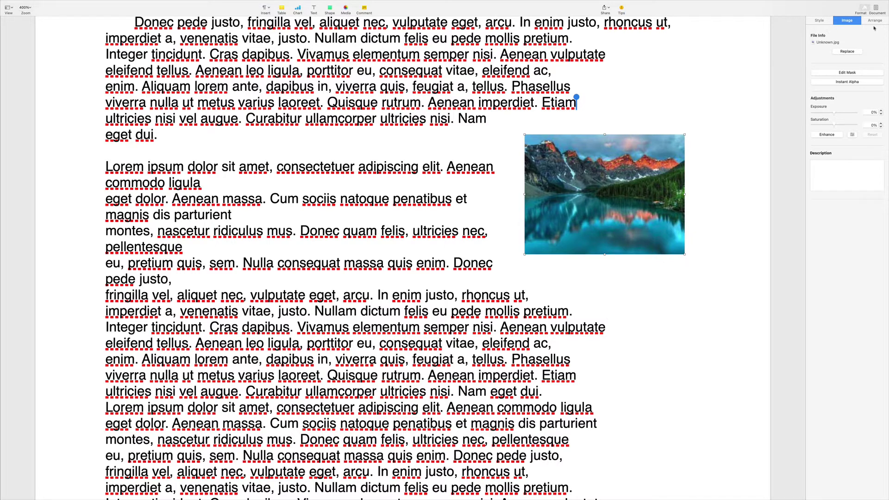
left_click(819, 21)
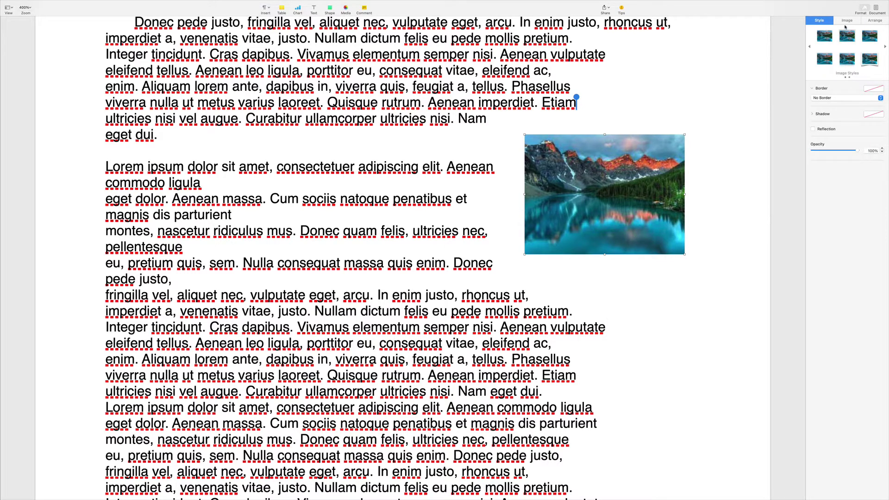
left_click(845, 21)
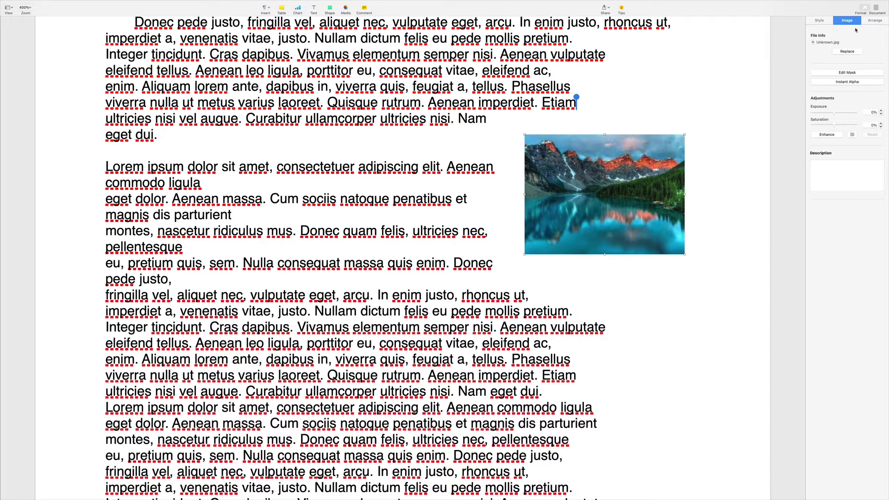
left_click(873, 21)
left_click(876, 10)
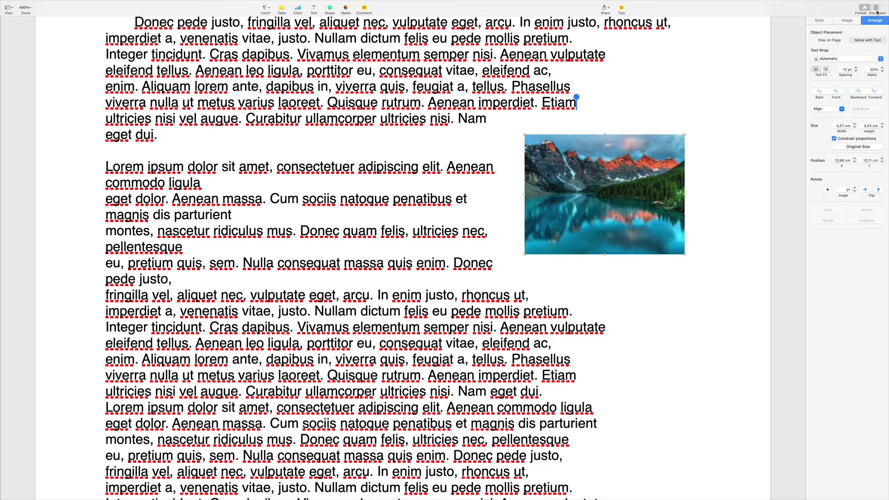
left_click(864, 9)
mouse_move(212, 2)
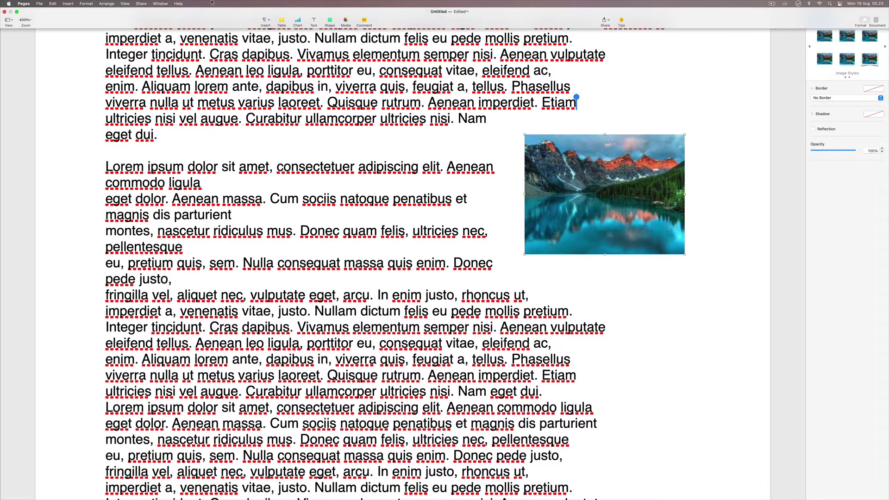
left_click(86, 4)
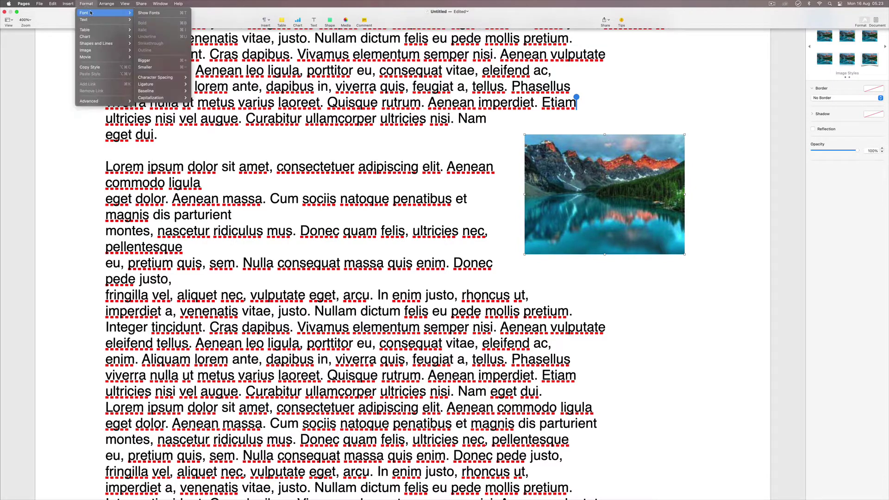
mouse_move(104, 52)
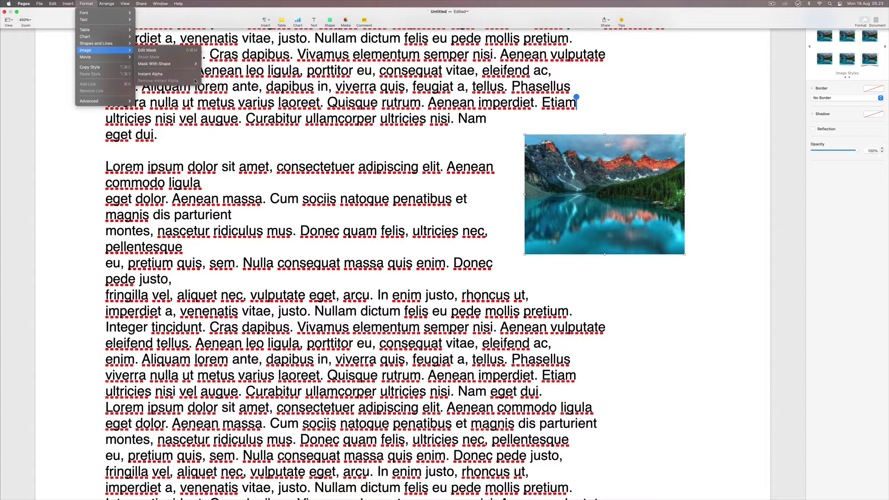
left_click(643, 220)
double_click(622, 207)
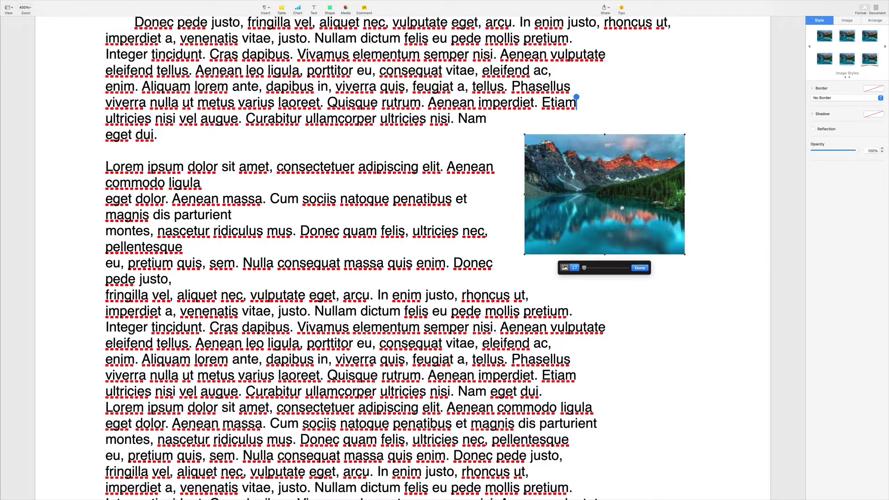
key("Escape")
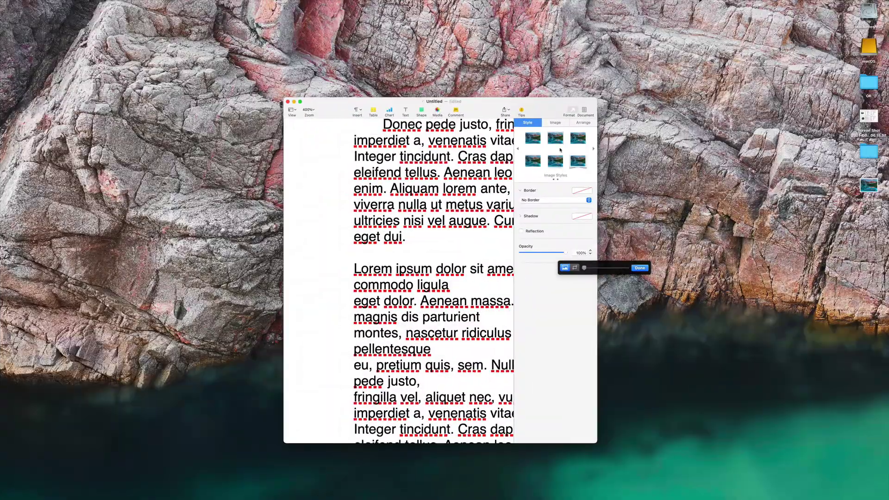
mouse_move(647, 4)
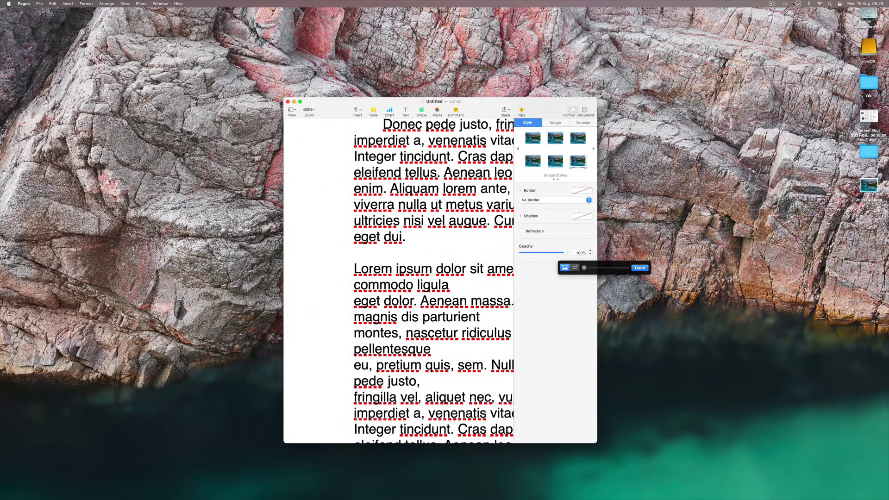
left_click(773, 4)
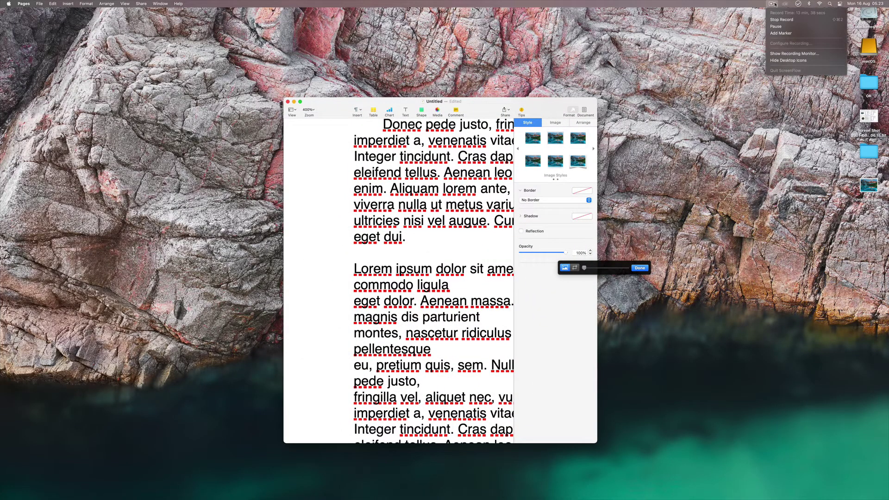
left_click(782, 28)
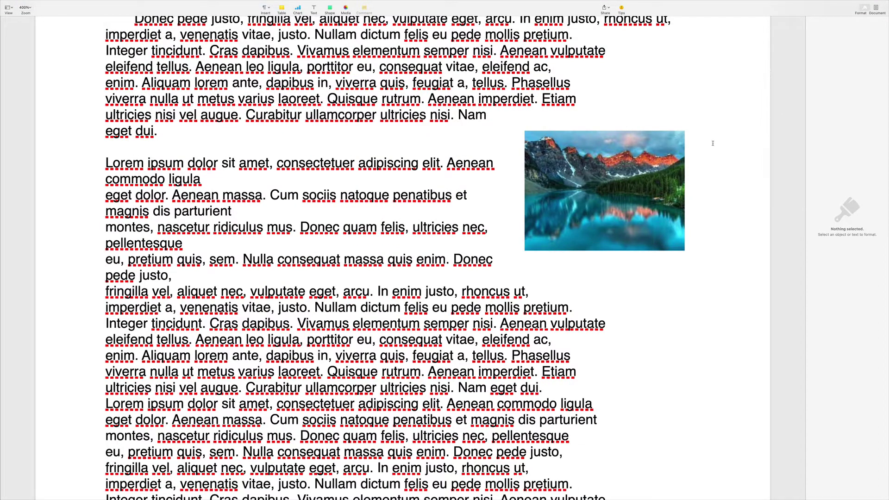
- Copy the mountain lake image, paste it into the Judul section and place it beside the text below Sub Judul at the right margin
left_click(631, 225)
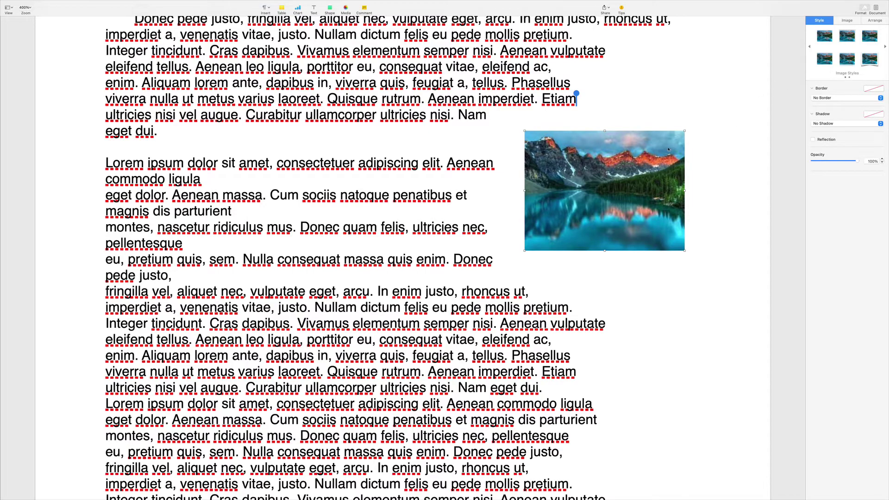
scroll(655, 170, "down", 20)
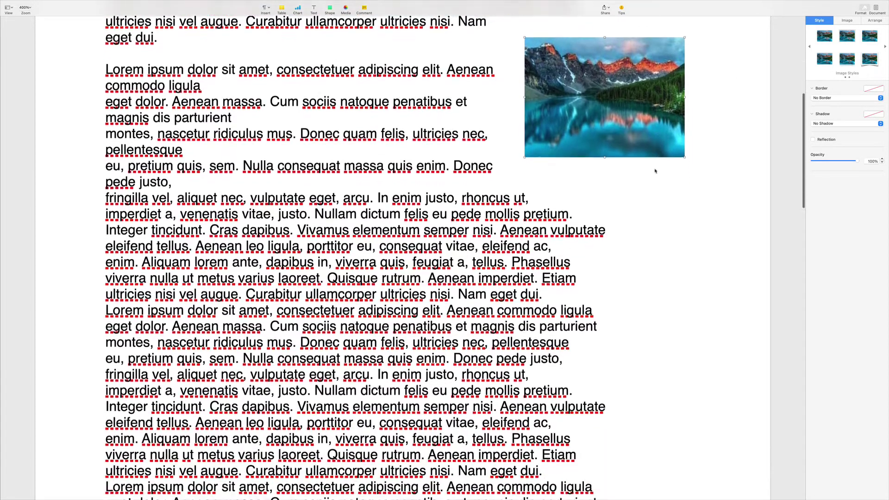
scroll(655, 169, "down", 8)
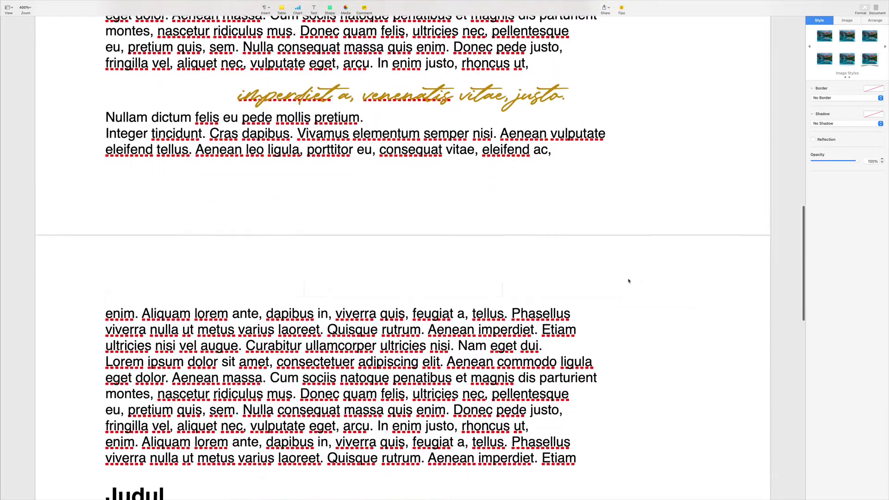
scroll(582, 360, "down", 7)
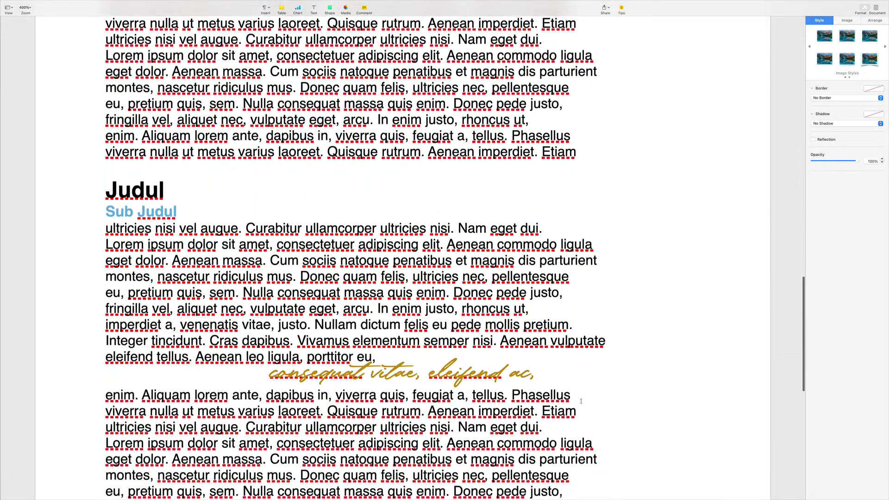
left_click(565, 417)
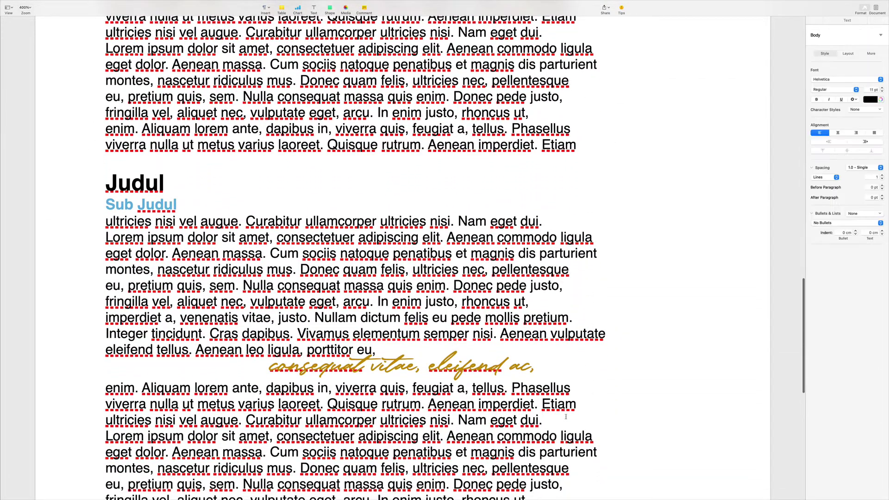
key("super+v")
left_click_drag(429, 283, 700, 361)
- Apply the picture frame image style with the curved shadow to the first mountain lake image
scroll(755, 284, "up", 15)
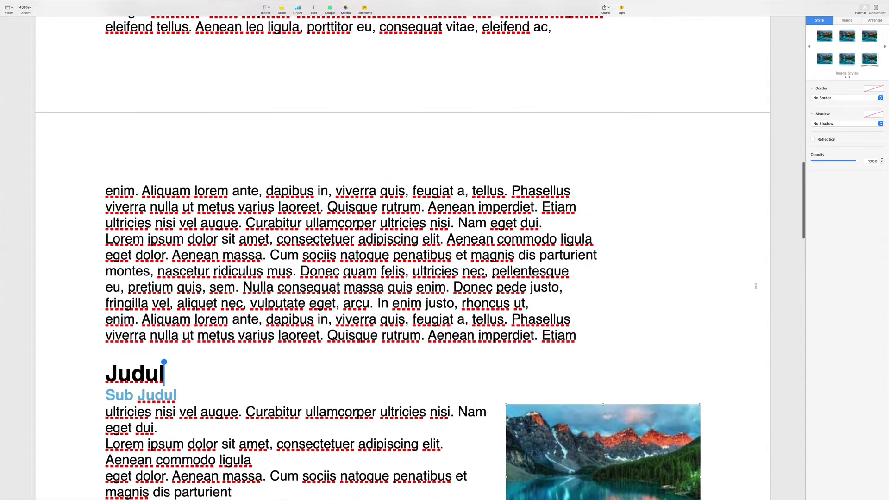
scroll(750, 288, "up", 15)
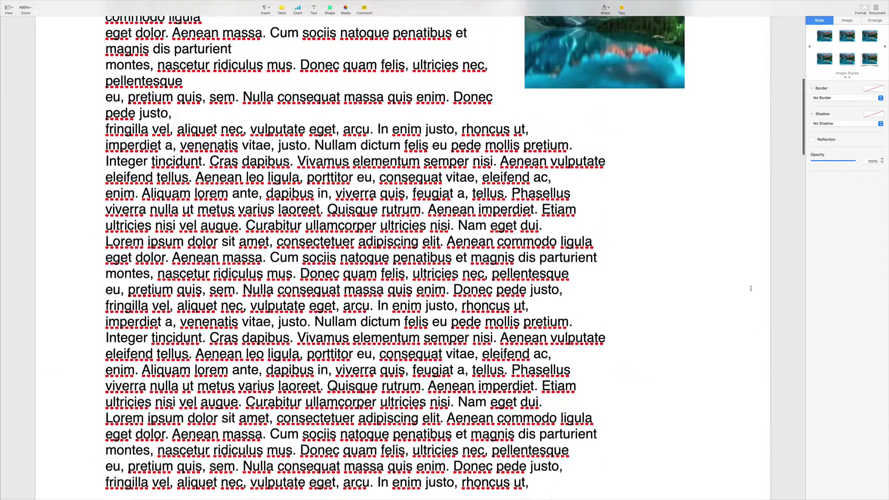
scroll(656, 132, "down", 5)
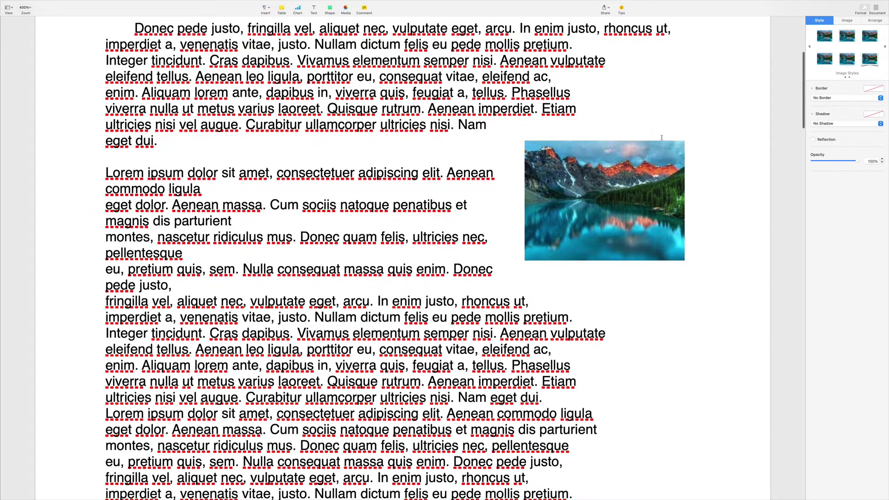
scroll(660, 149, "down", 1)
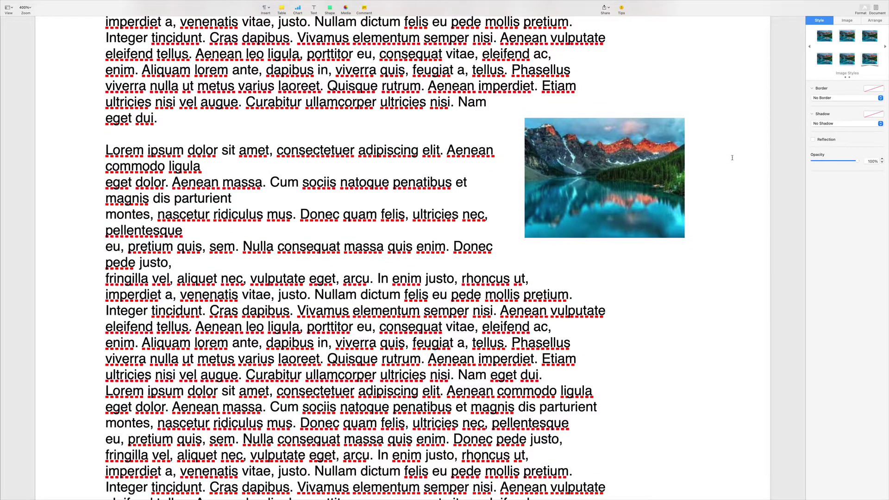
left_click(620, 159)
left_click(870, 59)
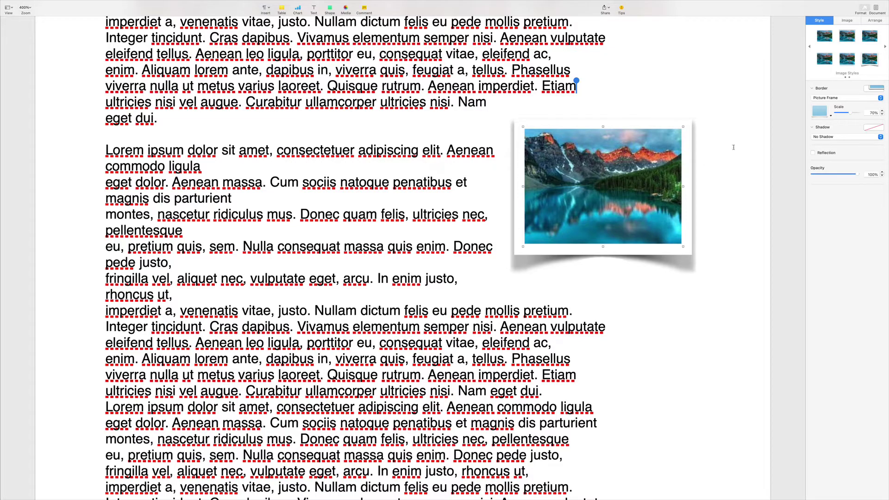
- Apply the reflection image style to the mountain lake image beside the Sub Judul text
scroll(735, 147, "down", 20)
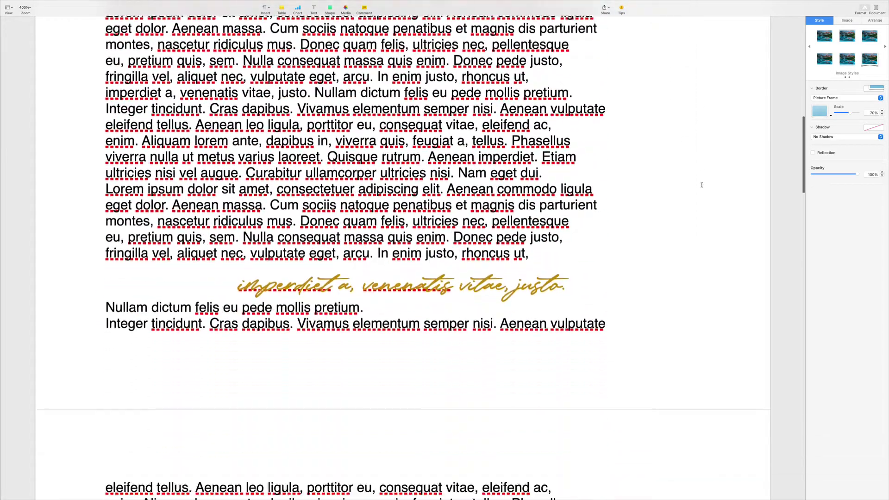
scroll(702, 187, "down", 7)
left_click(616, 199)
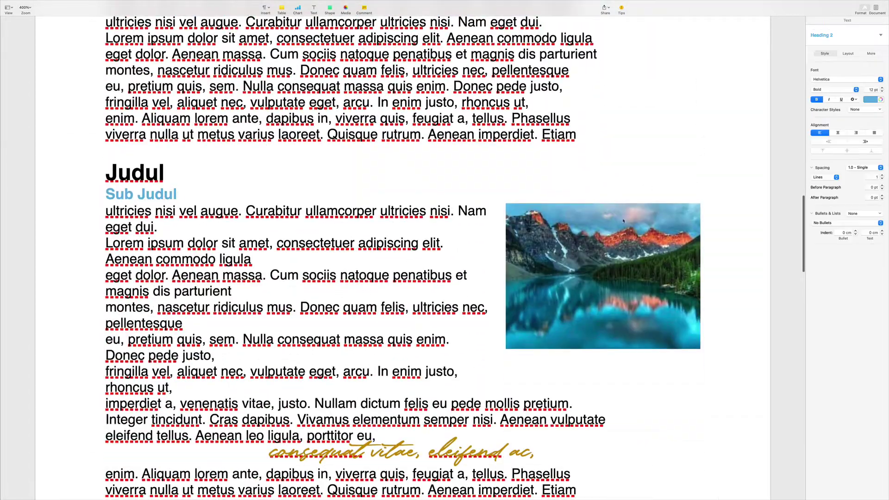
left_click(622, 227)
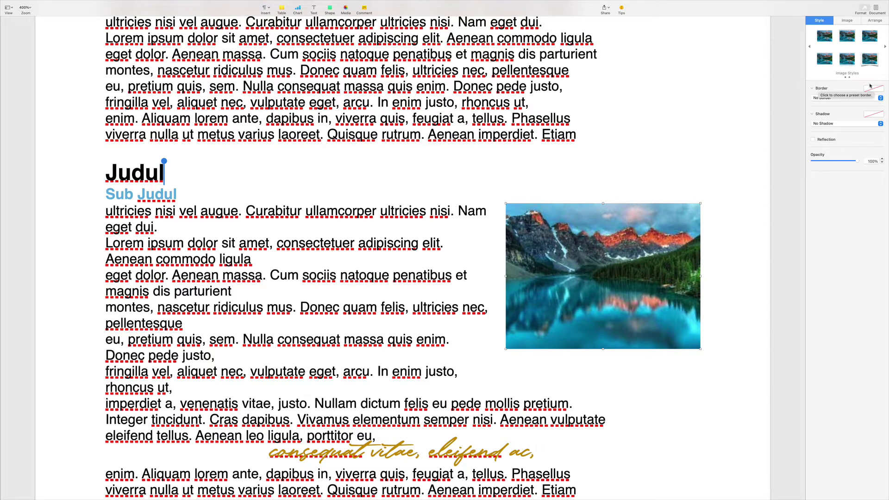
left_click(847, 60)
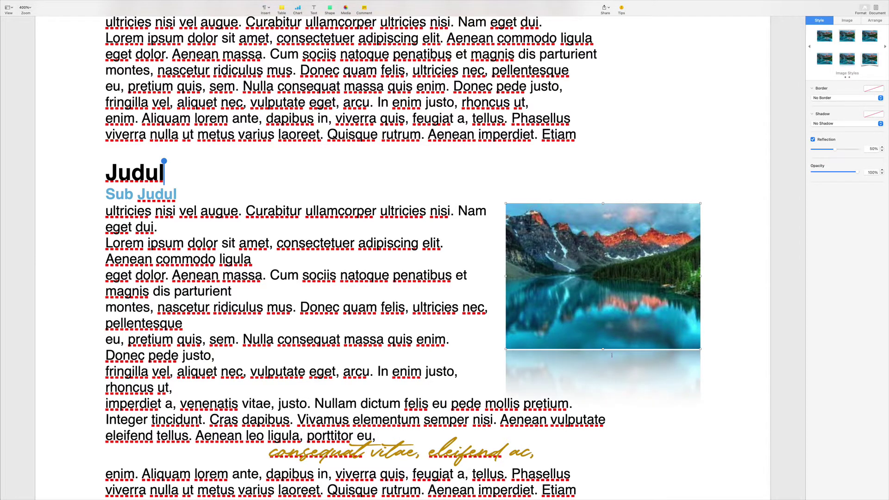
- Set the first image's picture frame scale to 35% and show the empty slots for custom image styles
scroll(688, 277, "up", 15)
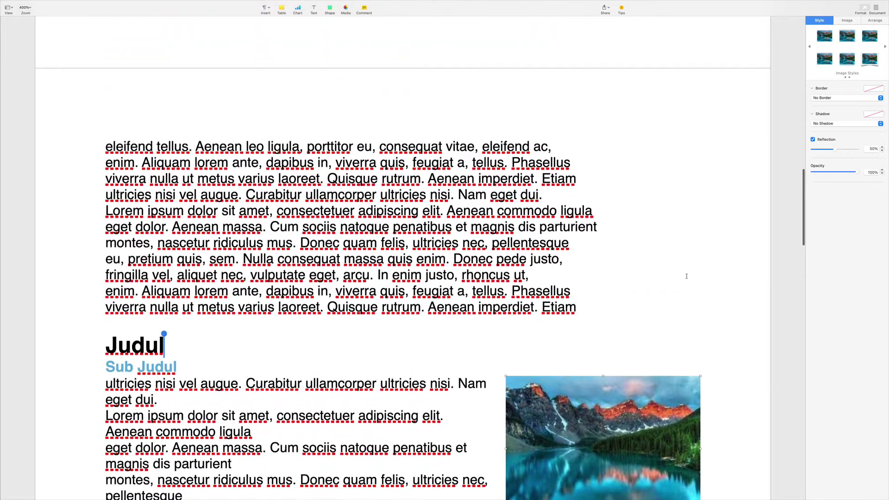
scroll(686, 277, "up", 12)
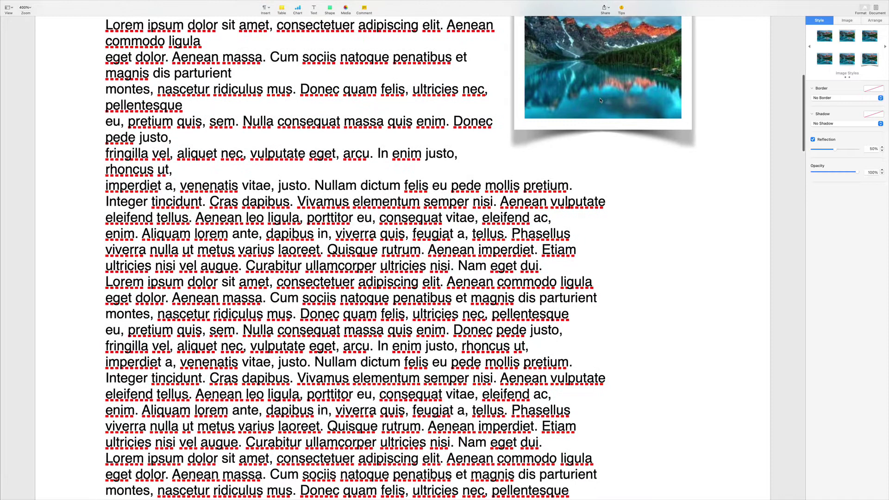
left_click(602, 102)
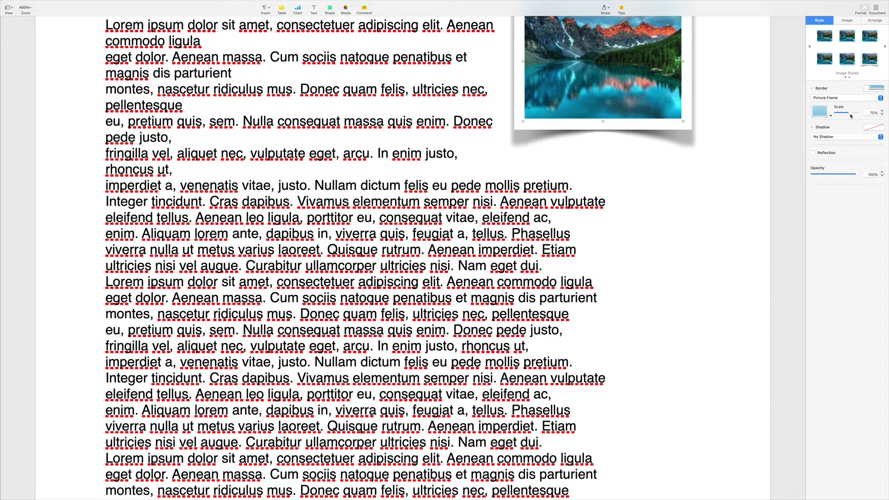
left_click_drag(850, 115, 842, 116)
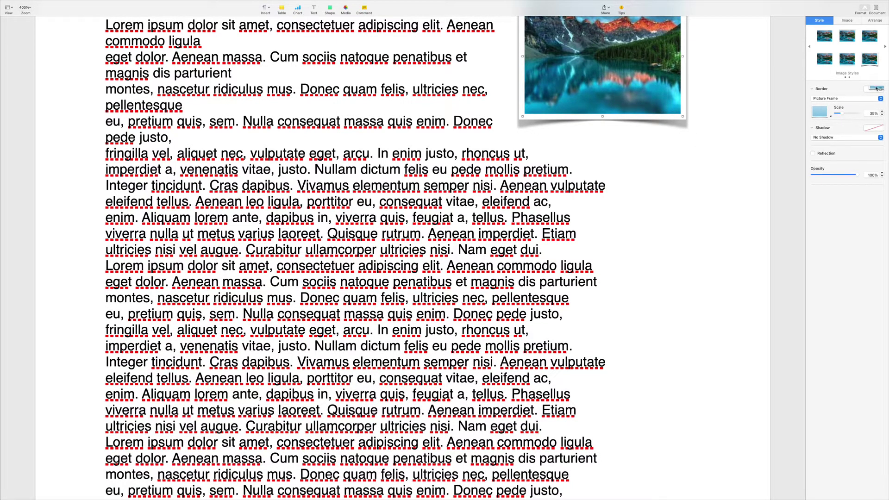
scroll(876, 49, "right", 2)
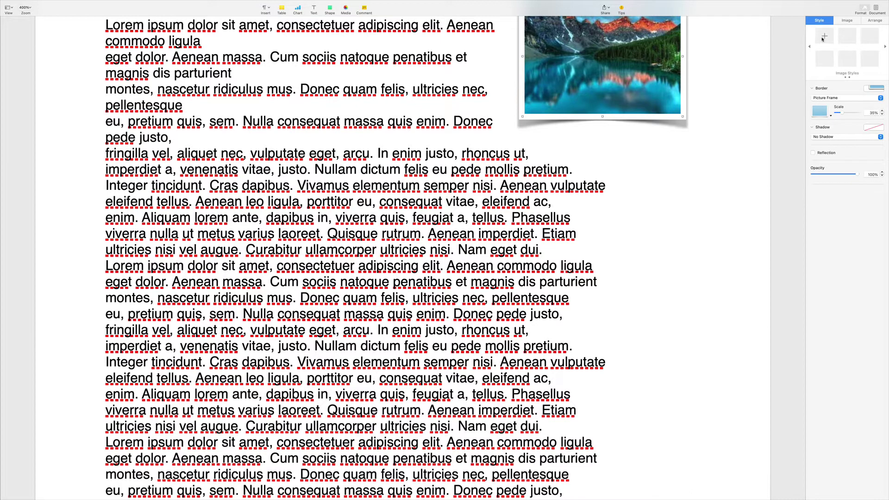
- Save the first image's 35% picture frame look as a custom image style and turn on the image's reflection
left_click(823, 38)
left_click(826, 153)
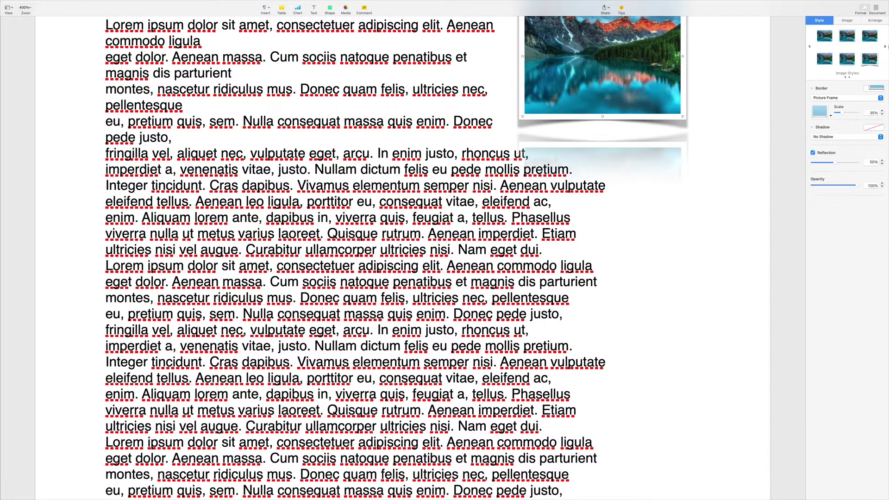
- Apply the custom picture frame style to the mountain lake image beside the Sub Judul text
left_click(885, 47)
scroll(632, 225, "down", 20)
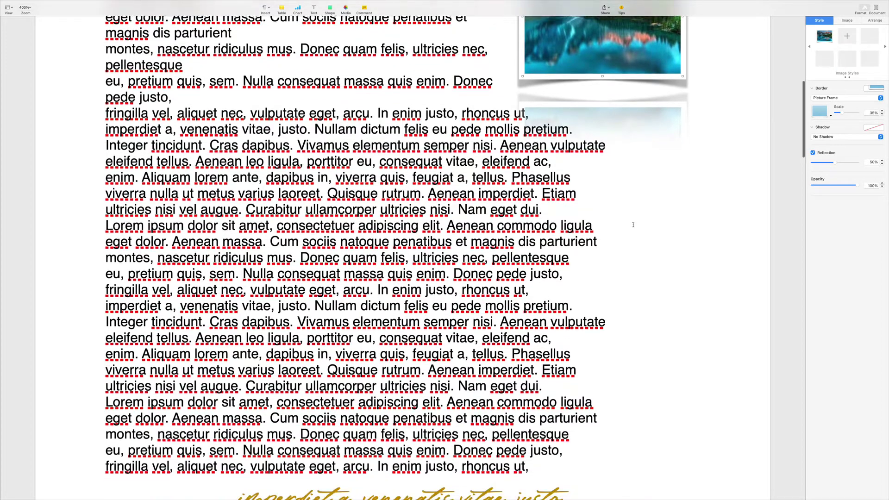
scroll(633, 225, "down", 1)
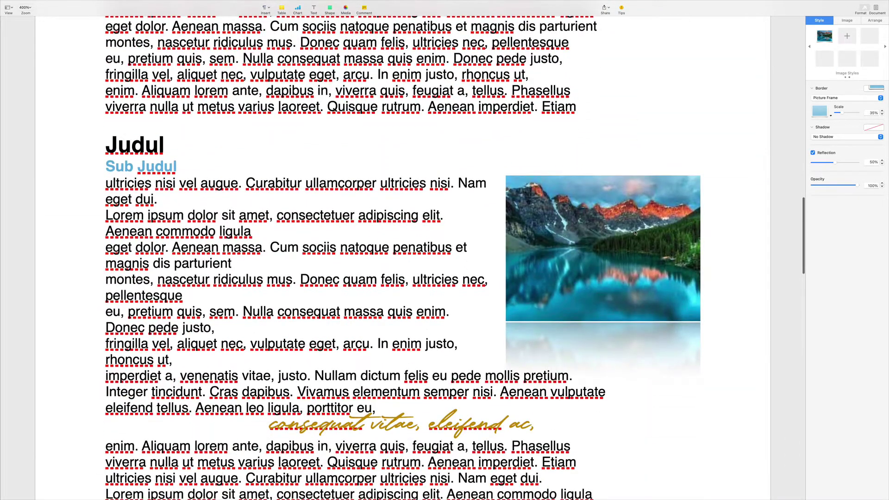
left_click(632, 225)
left_click(825, 37)
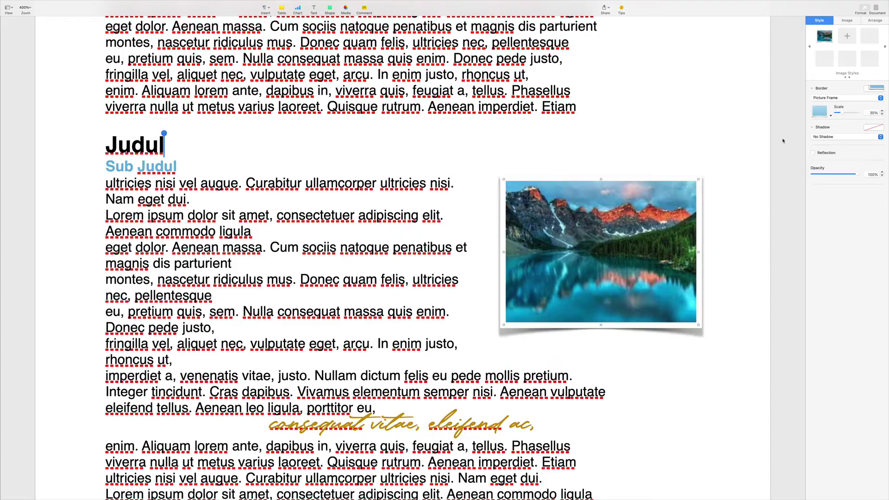
- Apply the custom picture frame style to the first mountain lake image and turn its reflection back on
scroll(764, 147, "up", 10)
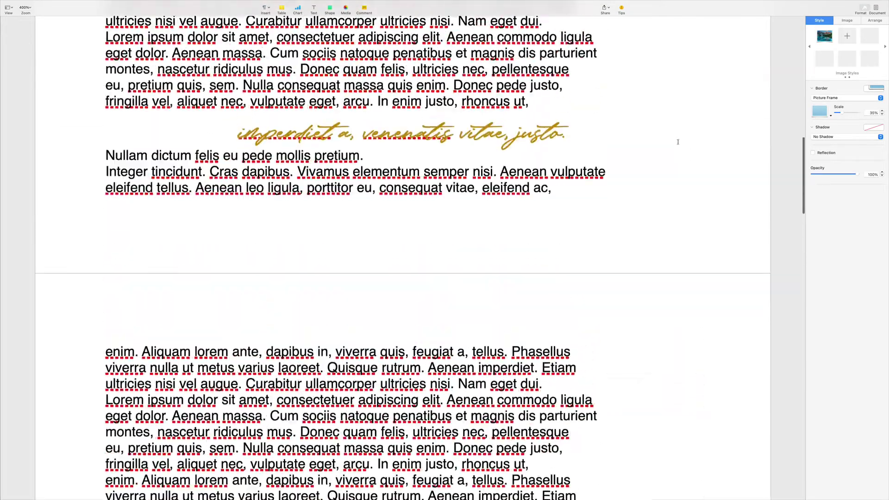
scroll(678, 142, "down", 10)
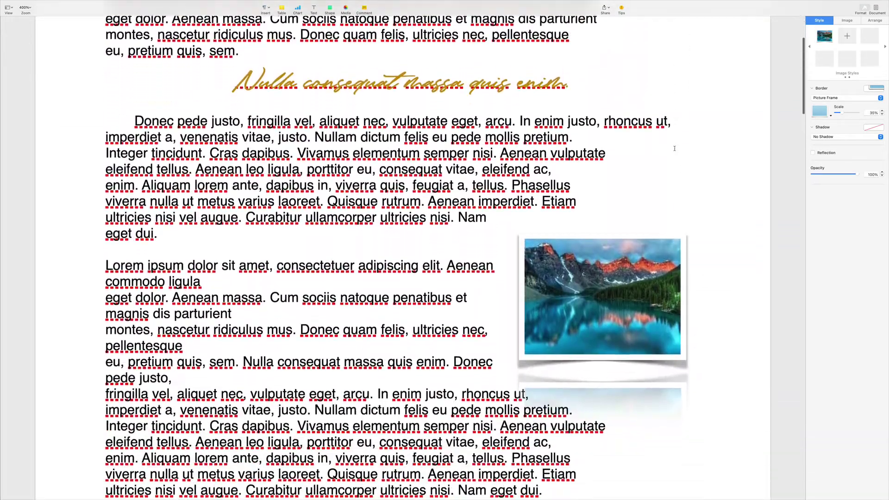
scroll(675, 148, "down", 3)
left_click(651, 151)
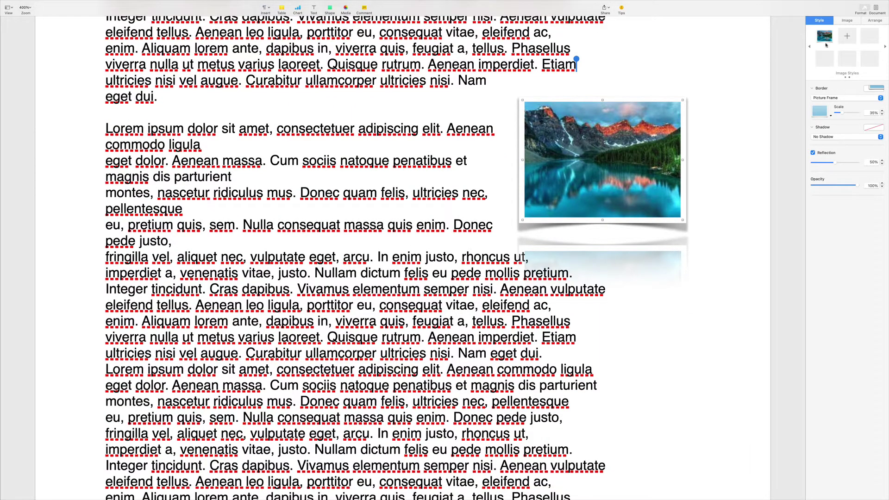
left_click(826, 37)
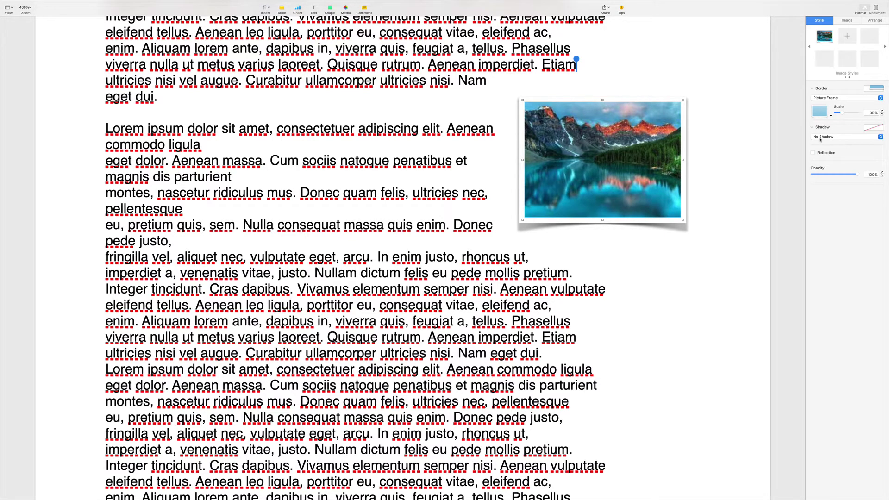
left_click(823, 152)
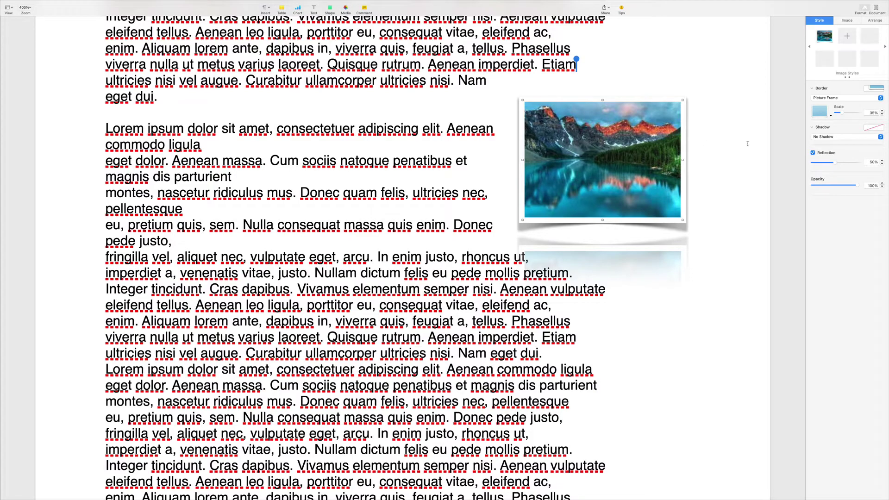
- Turn on the reflection for the framed image beside the Sub Judul text
scroll(605, 178, "down", 15)
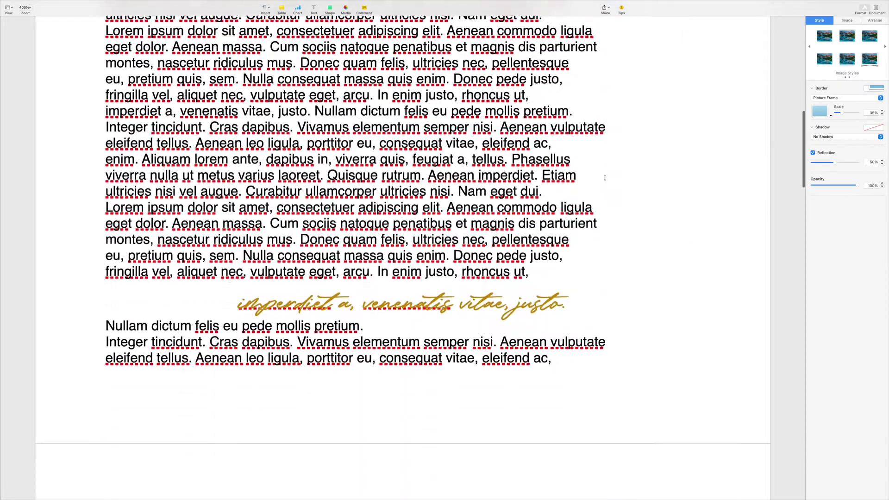
scroll(604, 177, "down", 14)
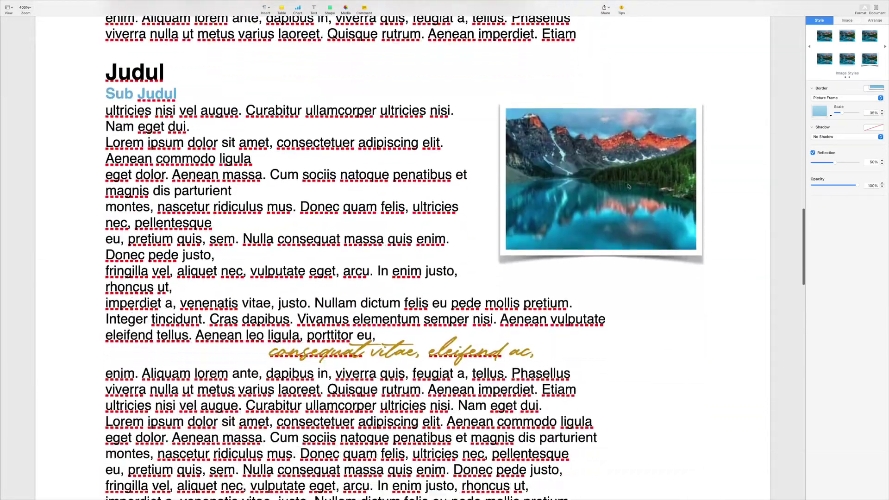
left_click(604, 178)
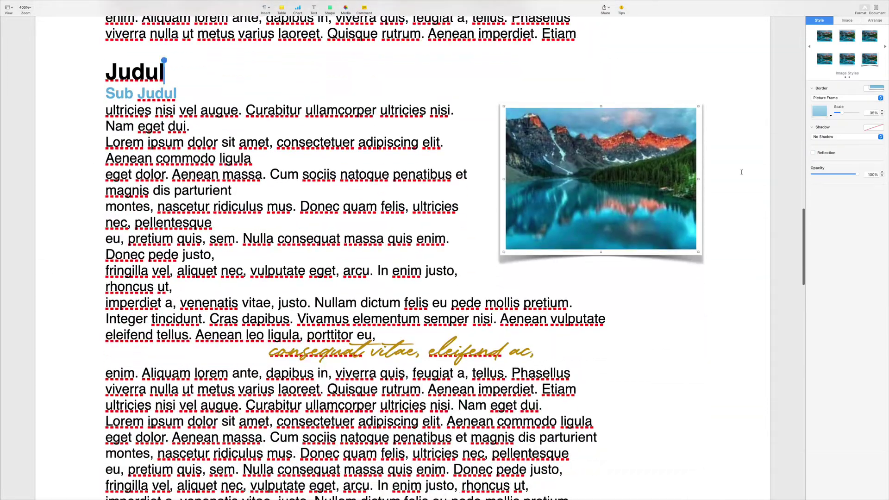
left_click(813, 153)
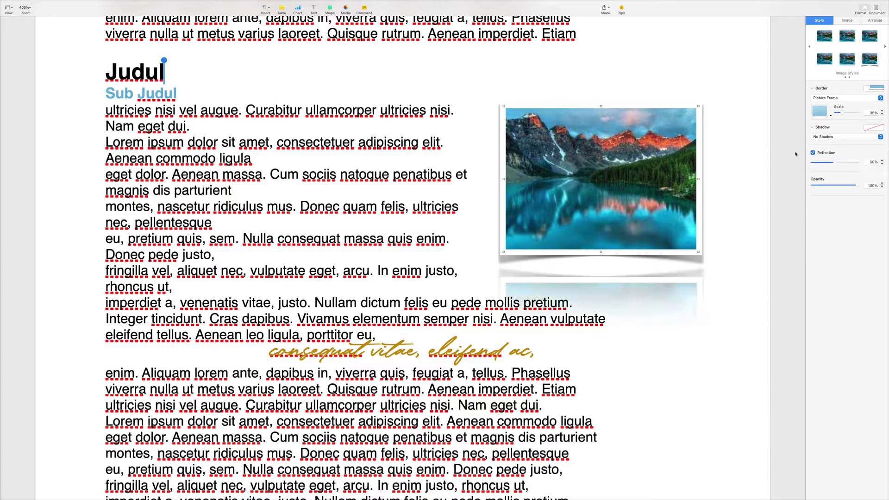
- Reapply the saved custom image style to the first mountain lake image
scroll(749, 118, "up", 2)
scroll(749, 118, "up", 20)
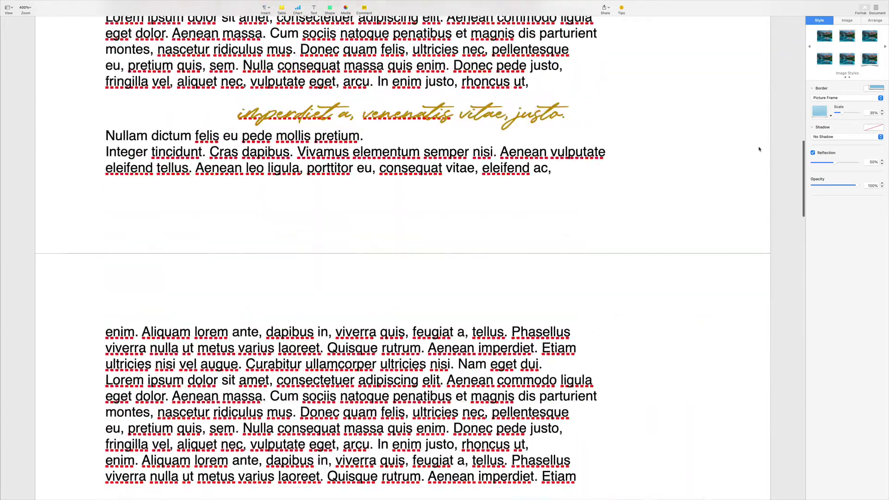
scroll(758, 147, "up", 20)
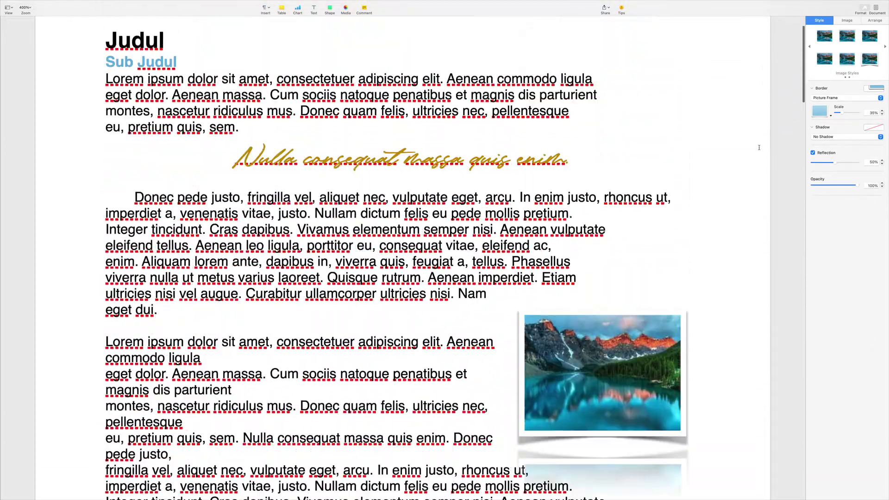
scroll(759, 148, "down", 3)
scroll(759, 147, "down", 5)
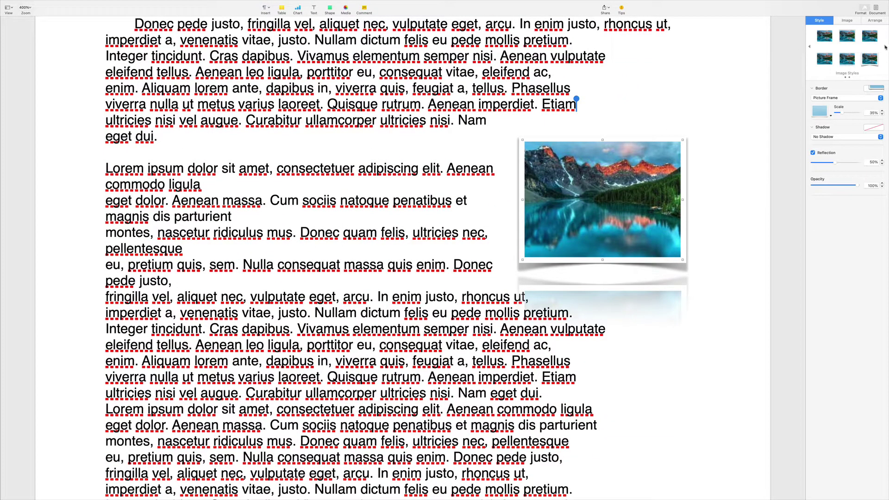
left_click(885, 46)
left_click(826, 36)
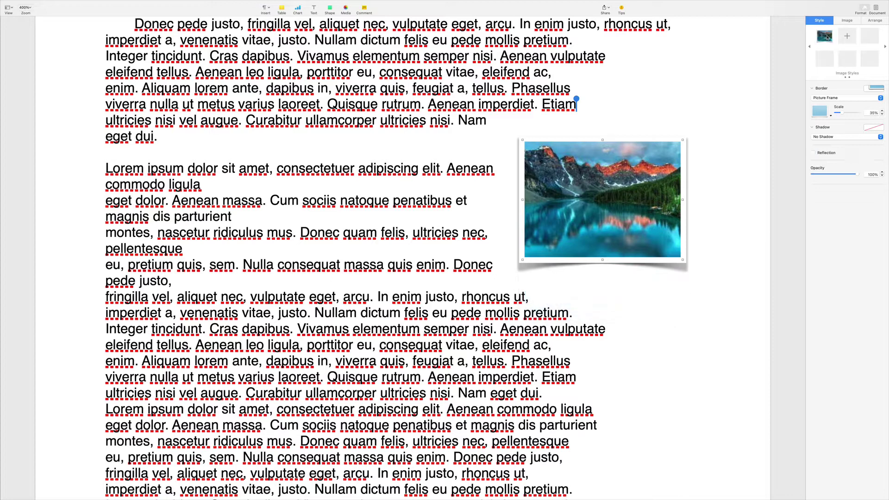
right_click(828, 37)
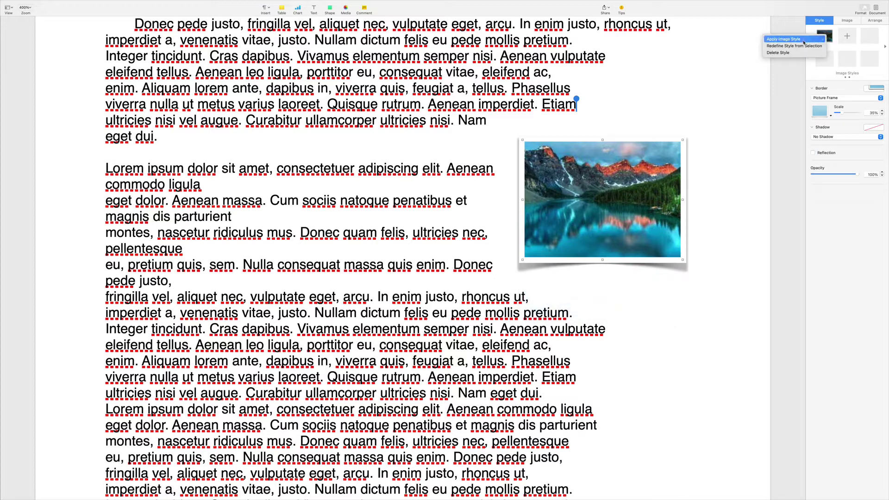
left_click(803, 42)
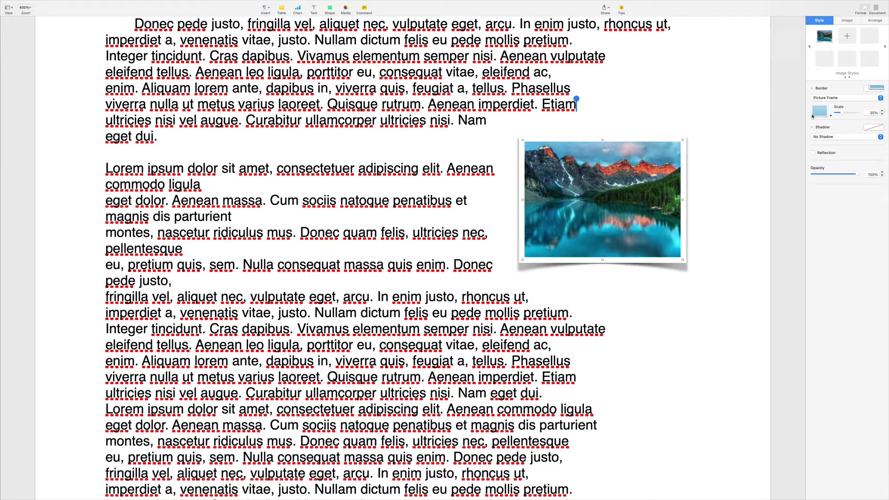
- Switch the first image between a reflection and the saved custom style, leaving the reflection on
left_click(813, 152)
right_click(824, 39)
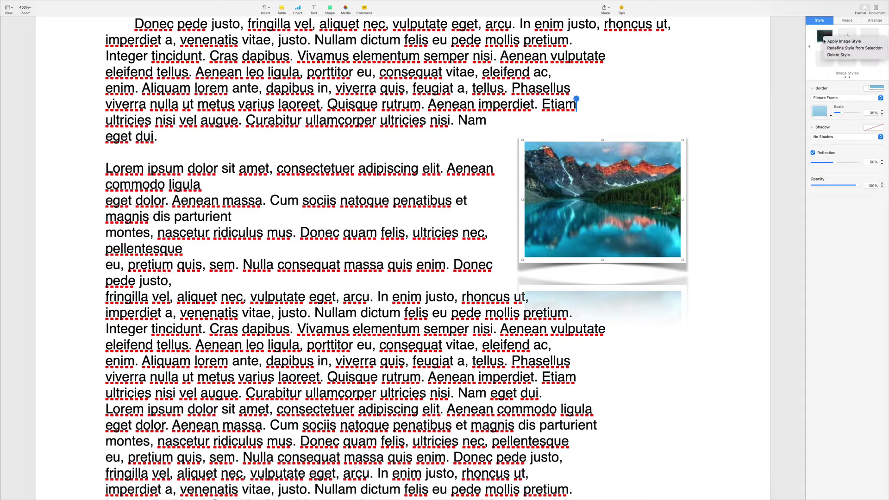
left_click(831, 42)
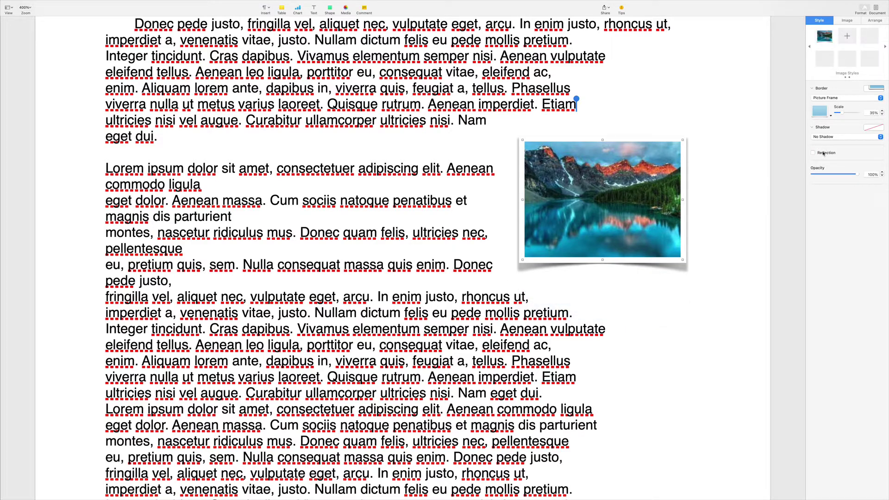
left_click(823, 153)
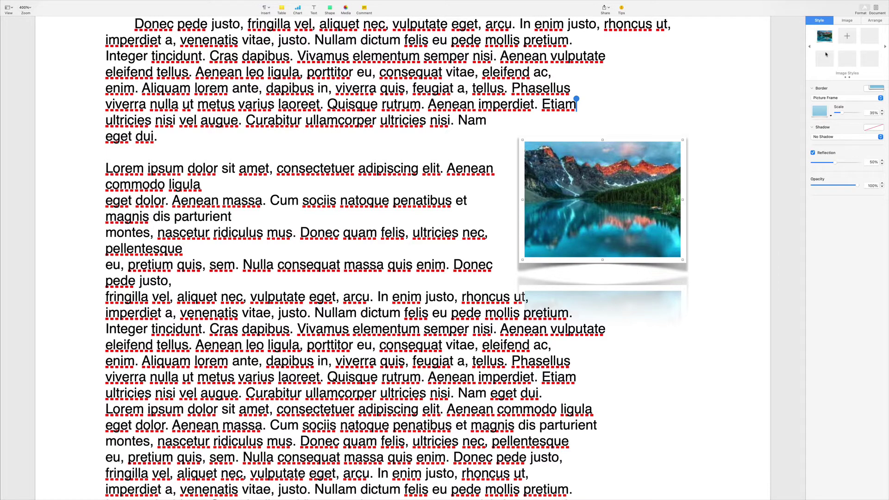
right_click(644, 207)
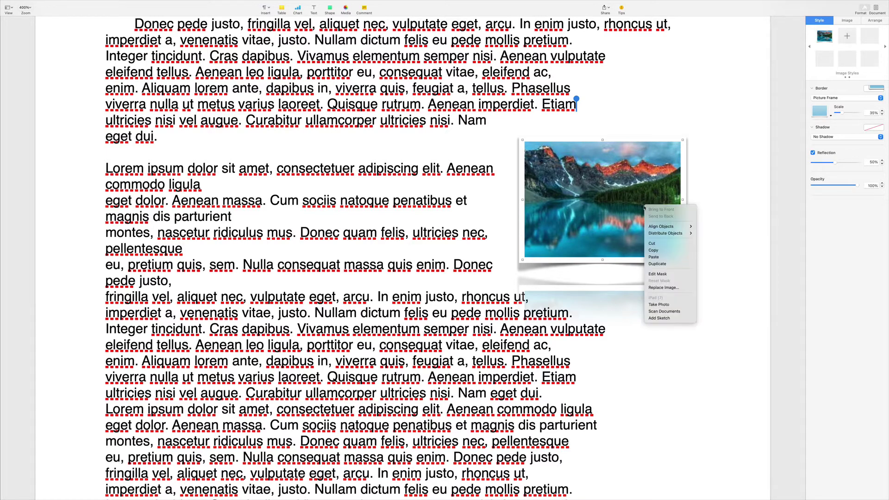
left_click(757, 230)
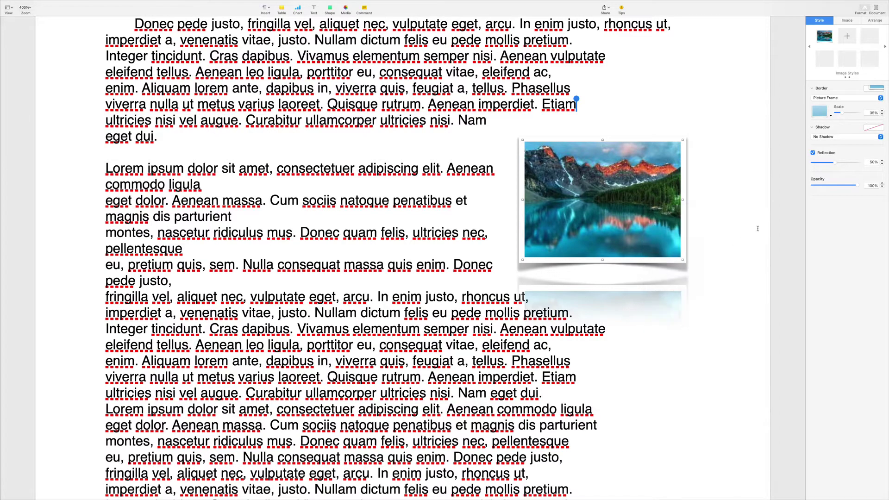
- Apply the custom picture frame style to the image beside the Sub Judul text and turn its reflection back on
scroll(754, 228, "down", 4)
scroll(754, 229, "down", 15)
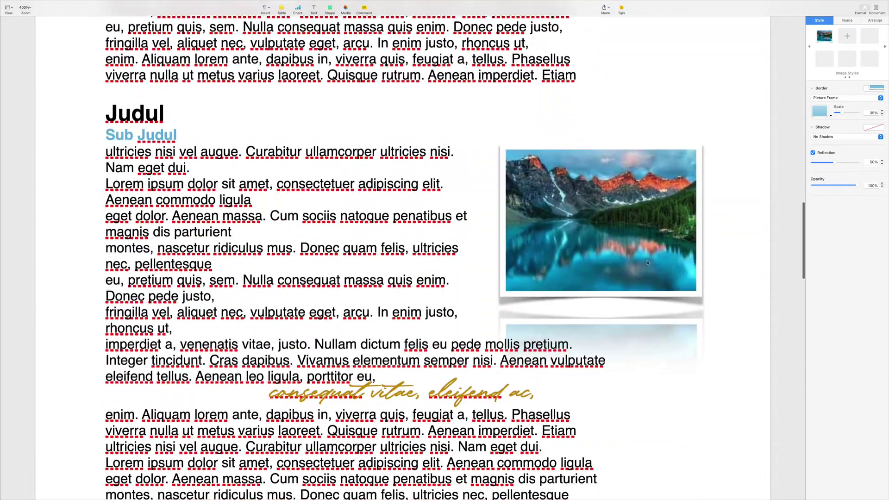
left_click(620, 186)
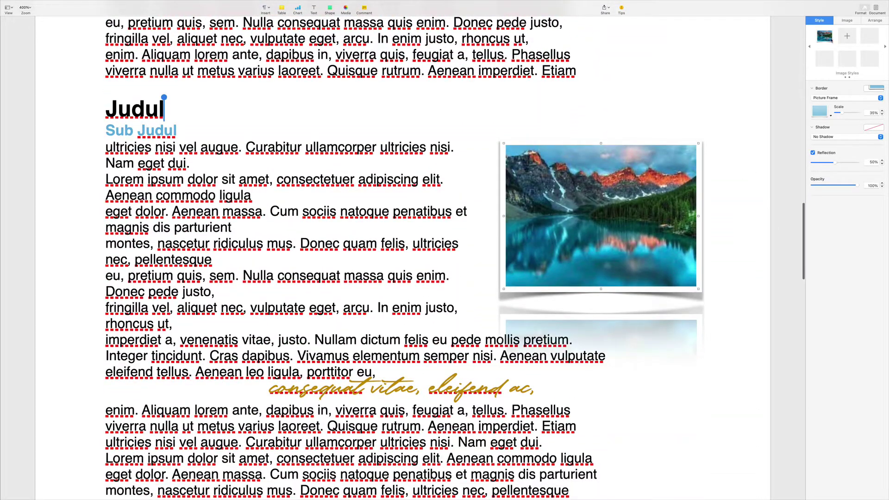
left_click(826, 38)
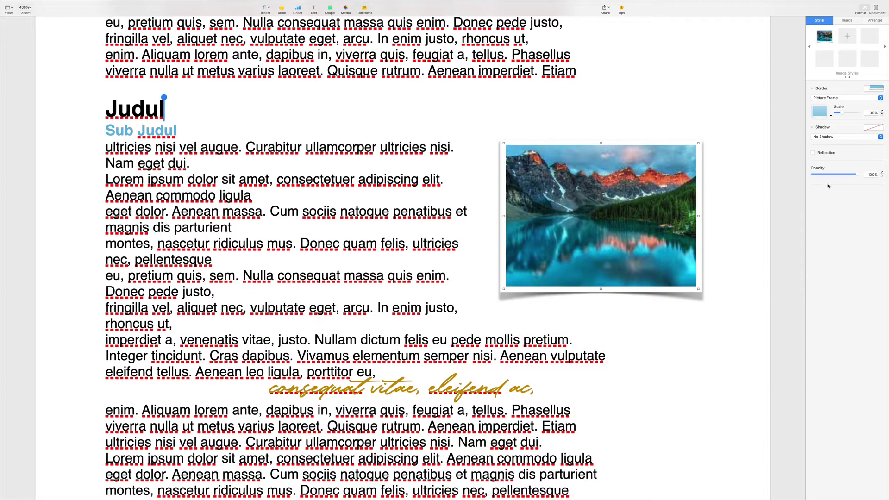
left_click(830, 154)
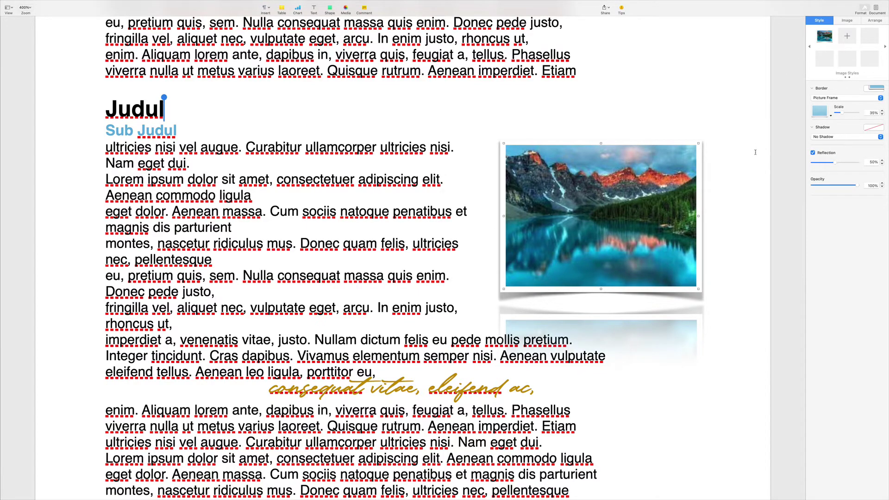
- Save the first image's picture frame with reflection as a second custom image style
scroll(755, 152, "up", 15)
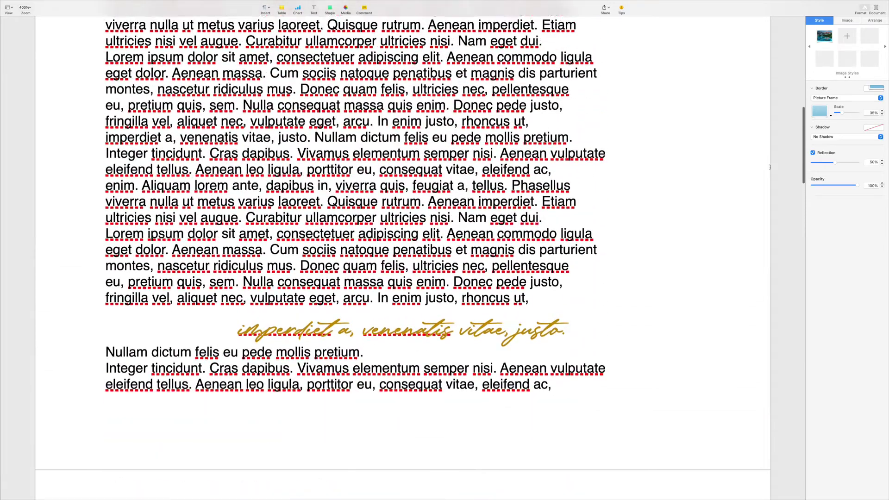
scroll(770, 167, "up", 20)
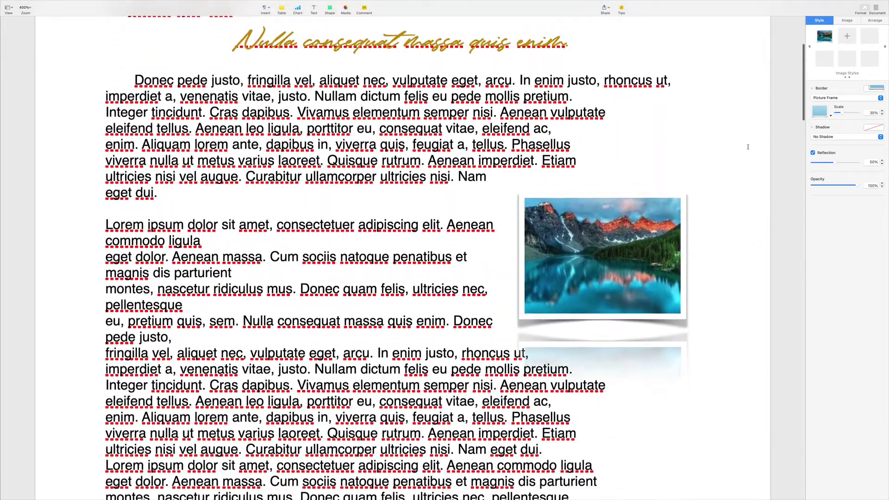
scroll(747, 147, "down", 3)
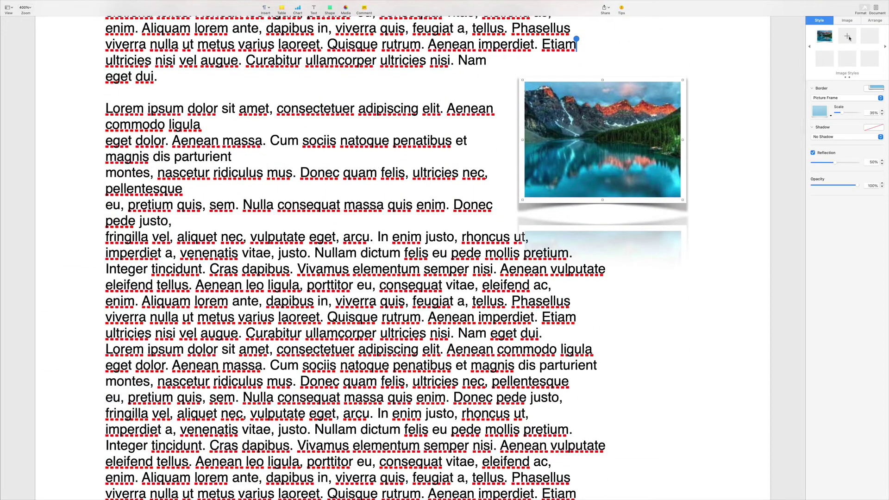
left_click(848, 37)
- Apply the preset reflection style to the image beside the Sub Judul text, then replace it with the plain borderless style
scroll(772, 132, "down", 10)
scroll(772, 133, "down", 20)
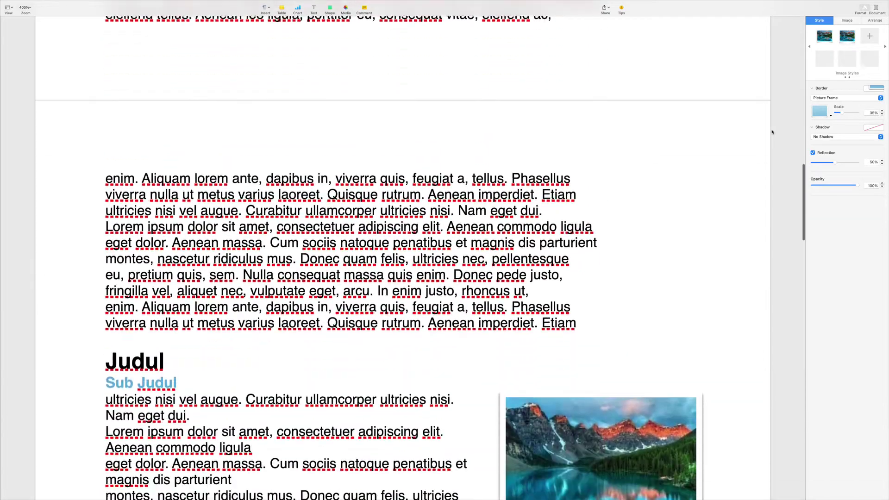
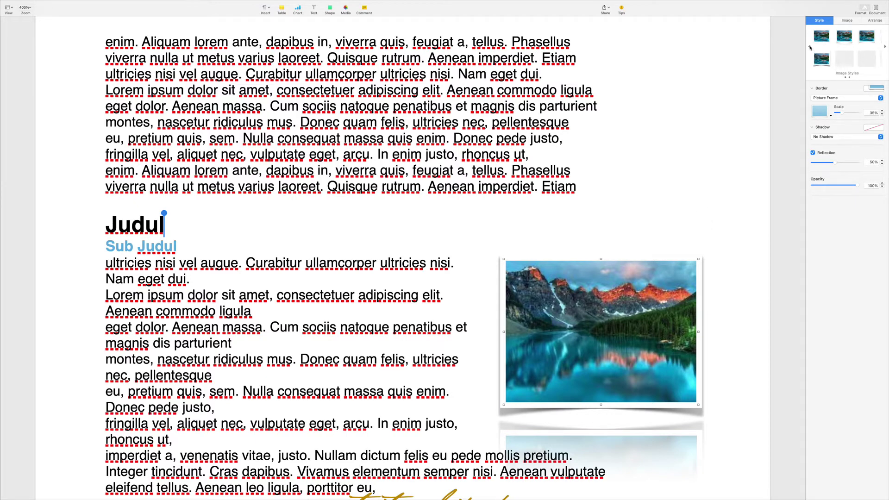
left_click(822, 56)
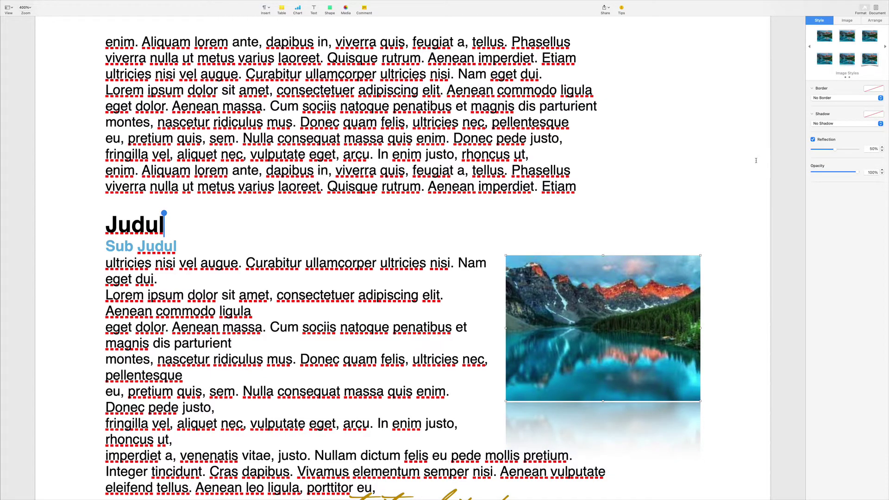
left_click(825, 36)
scroll(790, 139, "up", 3)
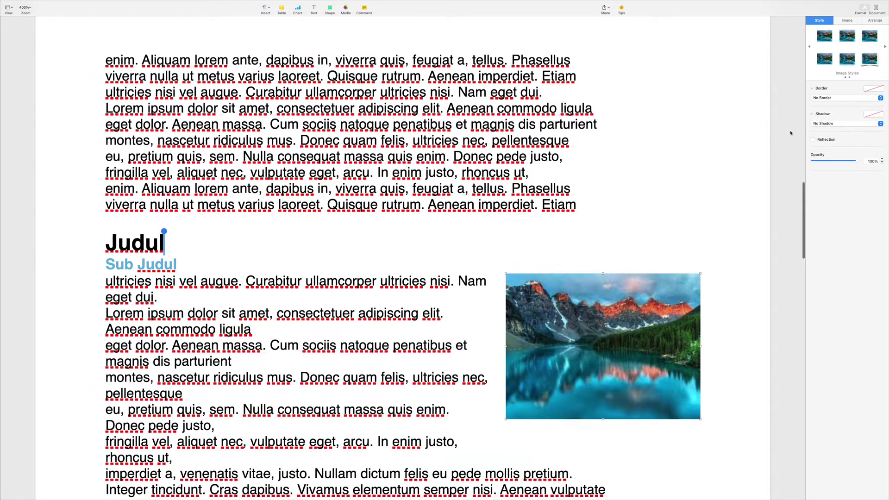
- Apply the second saved custom image style, the picture frame with reflection, to the image beside the Sub Judul text
left_click(885, 47)
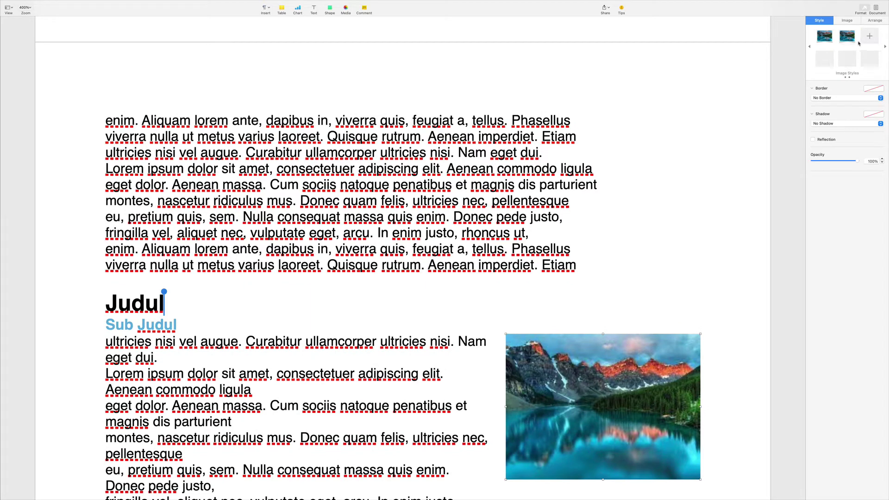
scroll(807, 170, "down", 4)
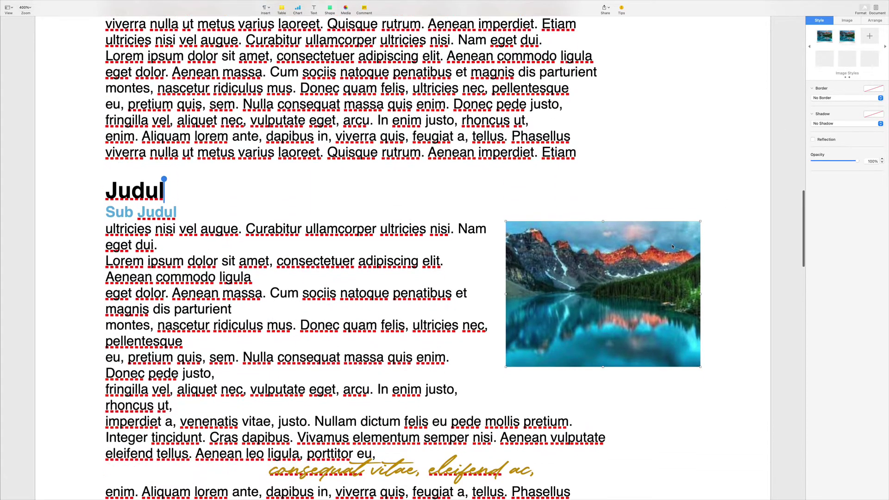
left_click(843, 40)
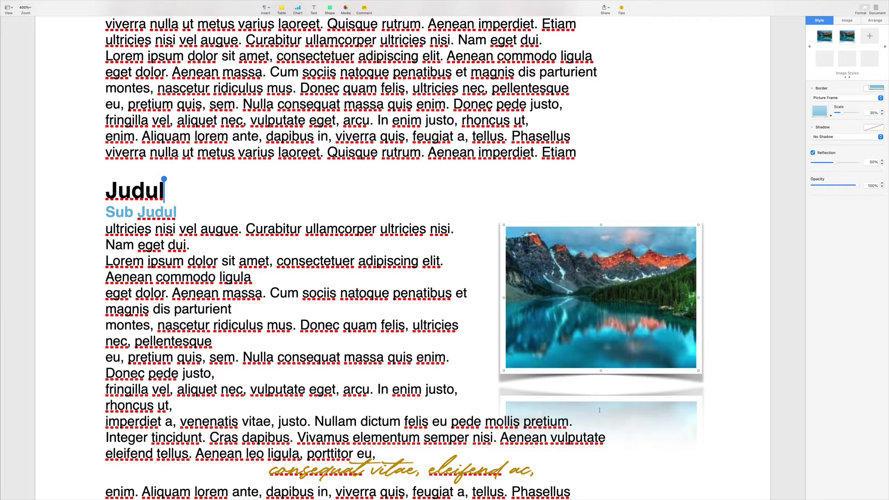
scroll(599, 409, "down", 2)
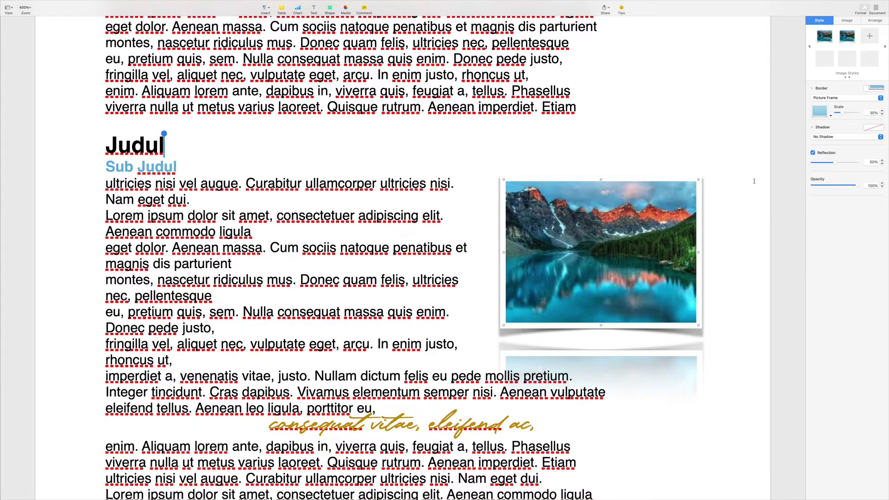
- Reset the document's first mountain lake image to the plain preset style without border or reflection
scroll(754, 181, "up", 10)
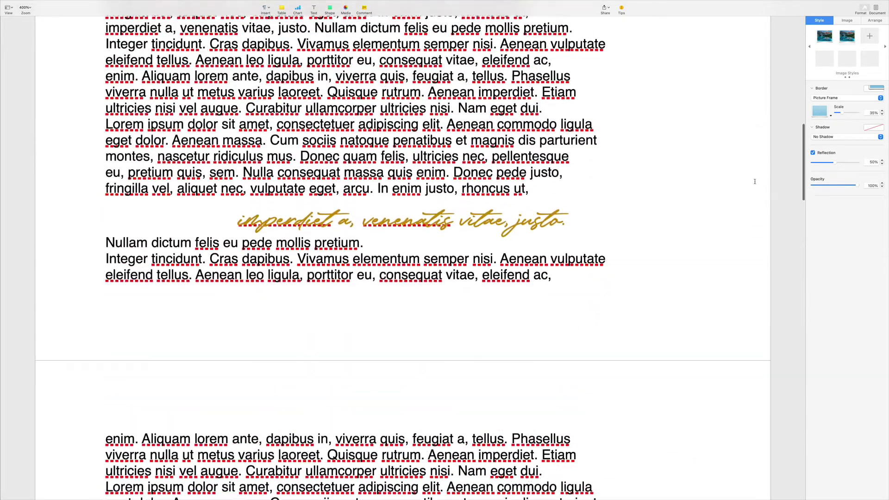
scroll(754, 181, "up", 10)
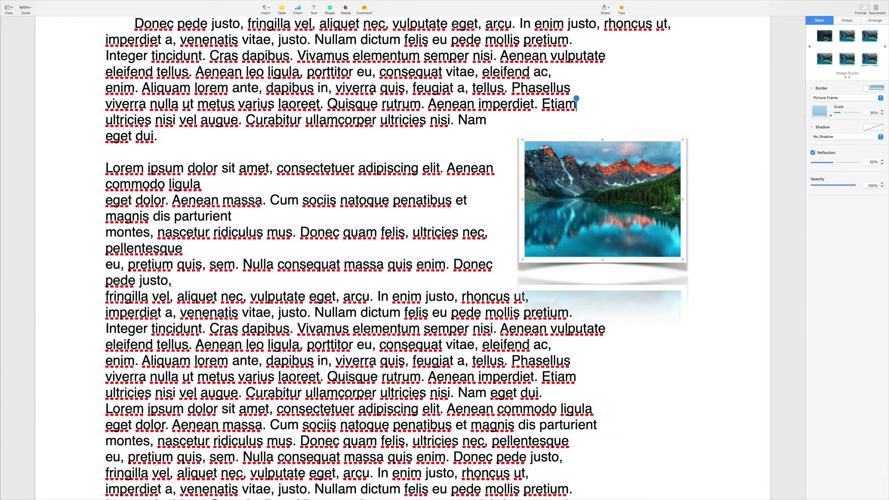
left_click(825, 39)
left_click(885, 46)
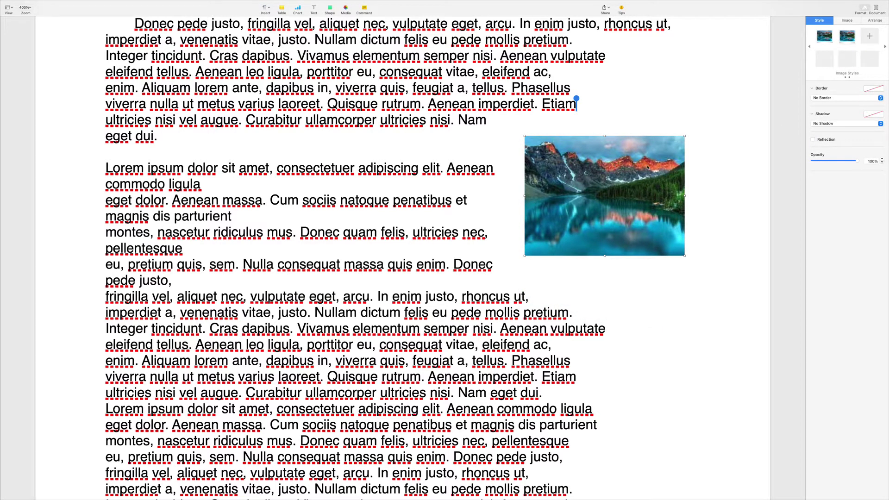
- Give the first image a black line border 2 pt thick
left_click(834, 99)
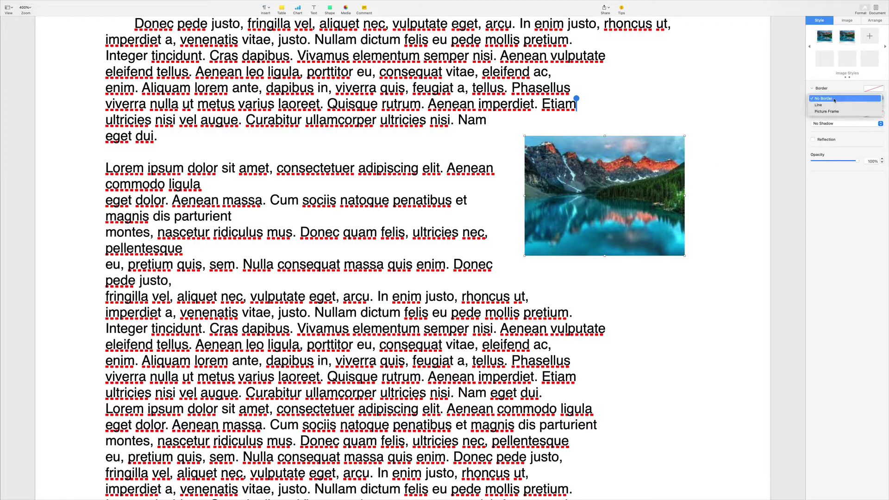
left_click(849, 201)
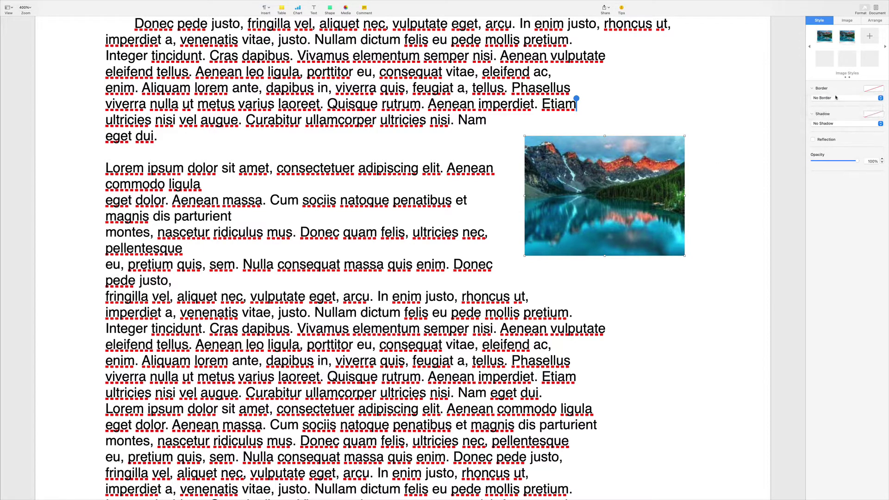
left_click(833, 97)
left_click(833, 105)
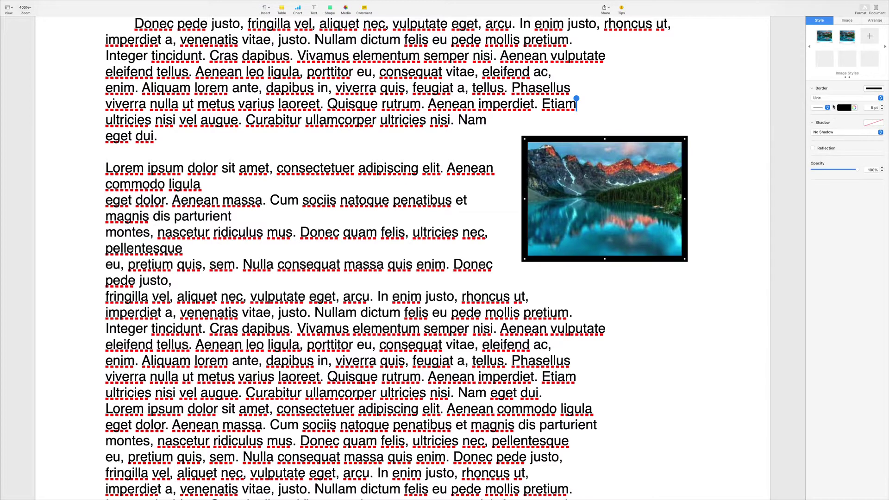
left_click(883, 109)
left_click(883, 110)
left_click(883, 109)
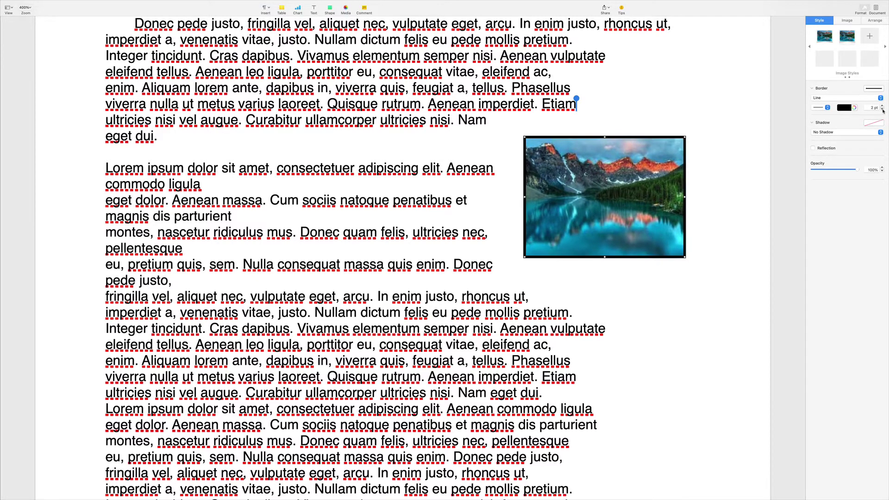
- Add a drop shadow with a 25 pt blur and a reflection to the first image
left_click(851, 133)
left_click(847, 139)
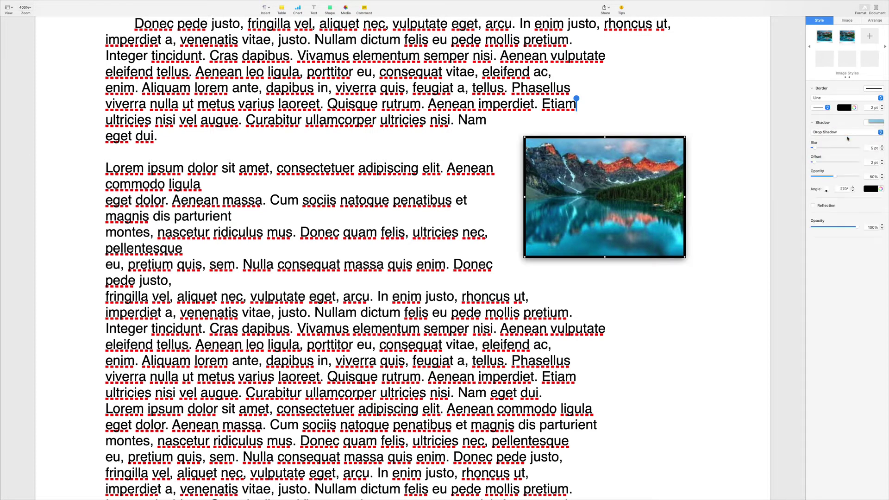
left_click_drag(812, 148, 825, 150)
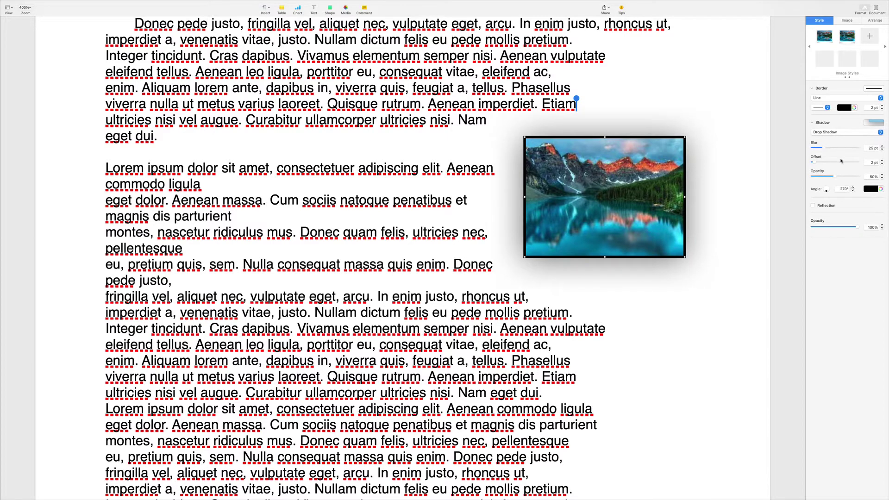
left_click(814, 206)
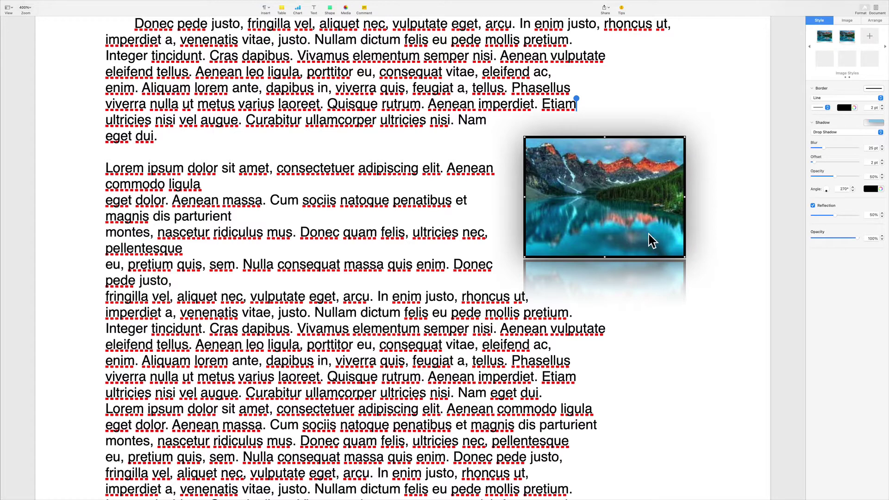
- Save the first image's look as a third custom image style and apply it to the image beside the Sub Judul text
left_click(870, 36)
left_click(734, 155)
scroll(741, 153, "down", 15)
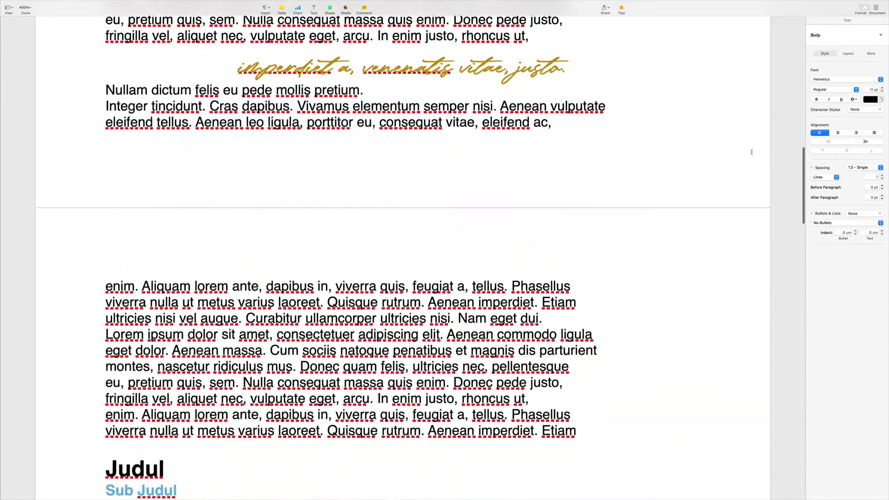
scroll(751, 152, "down", 10)
left_click(647, 121)
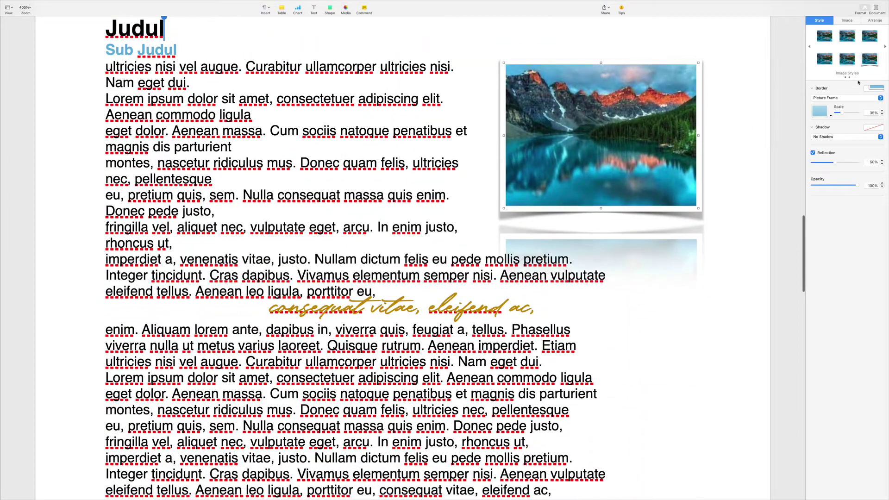
left_click(885, 47)
left_click(871, 38)
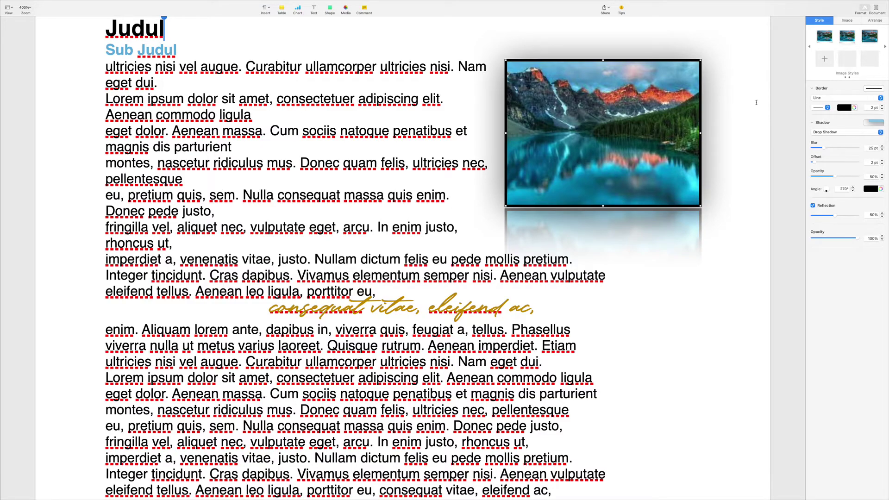
- Insert two line breaks after "Donec pede justo," in the body text near the end of the Sub Judul page
scroll(756, 103, "up", 3)
scroll(657, 135, "down", 6)
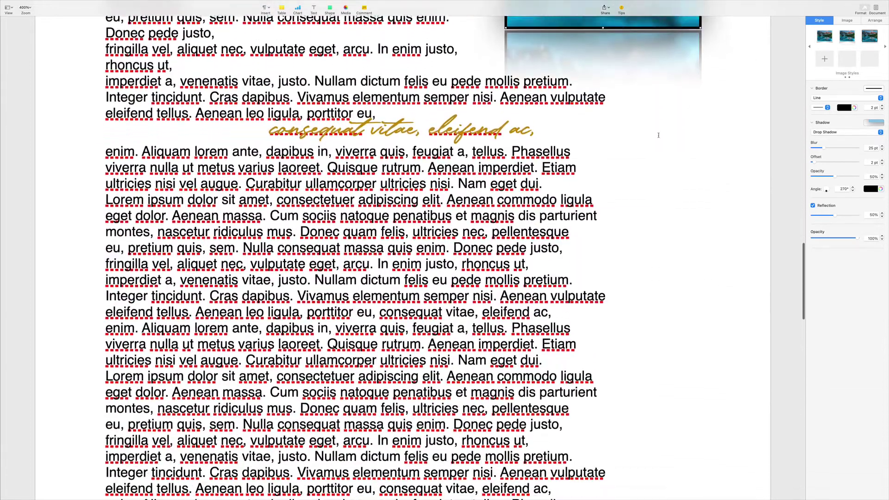
scroll(658, 135, "down", 3)
left_click(566, 333)
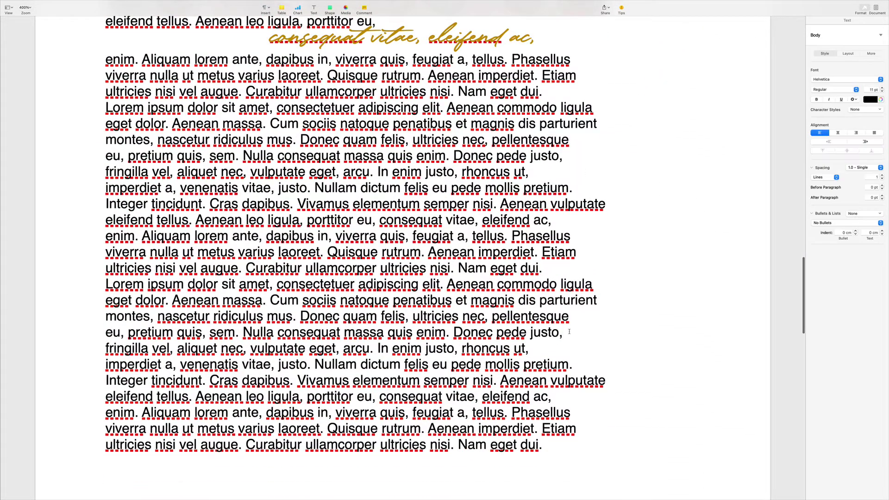
key("Return")
key("Return")
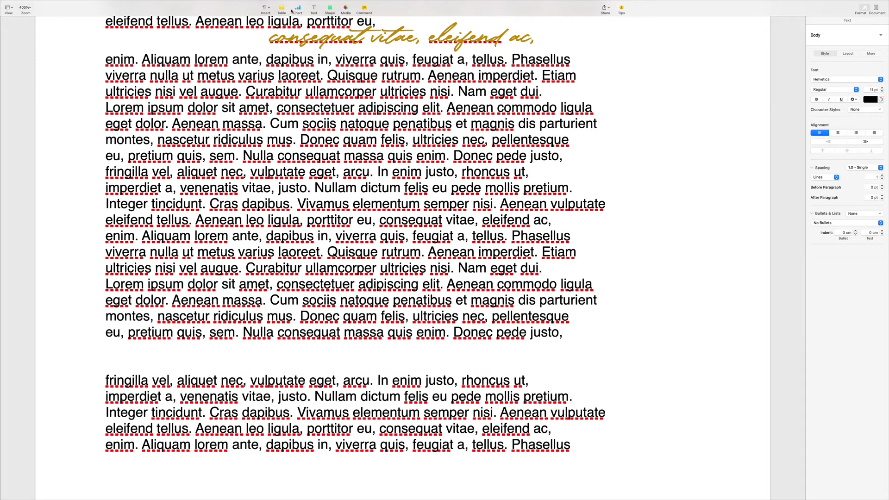
- Insert a square shape at the left of the body text below "mollis pretium." and resize it into a wide rectangle
left_click(329, 8)
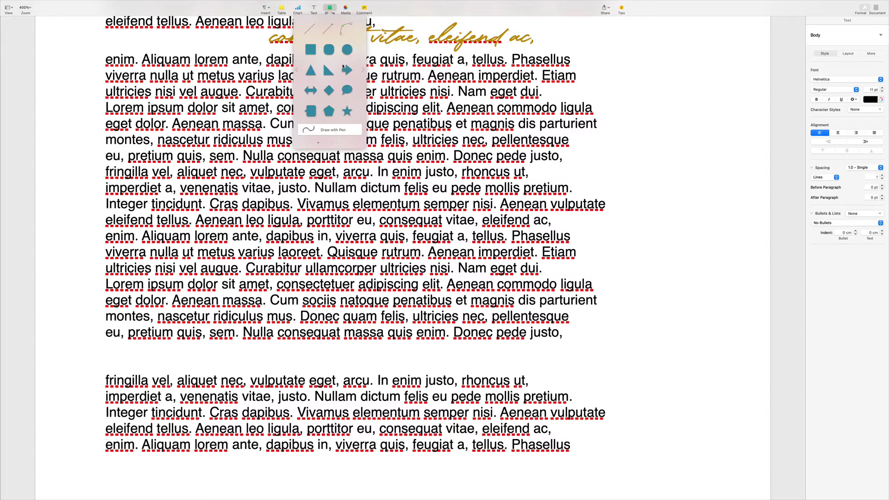
left_click(315, 53)
left_click_drag(382, 423, 174, 269)
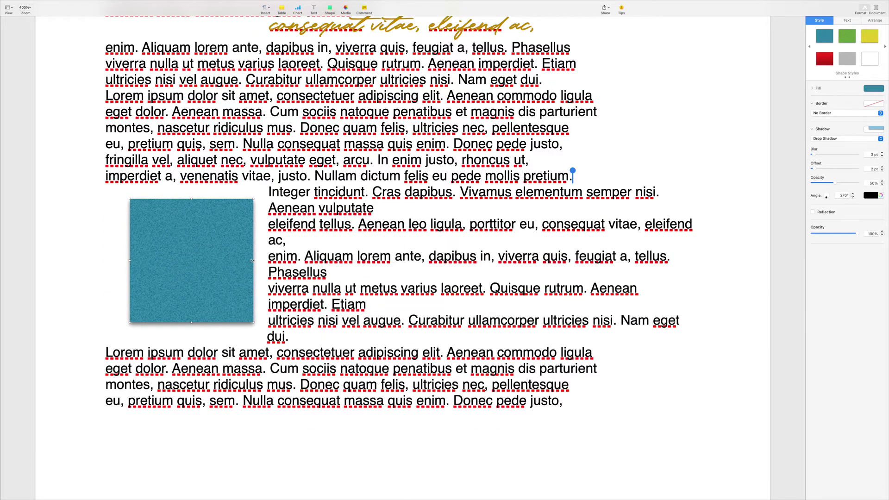
left_click_drag(253, 260, 323, 259)
left_click_drag(226, 321, 226, 287)
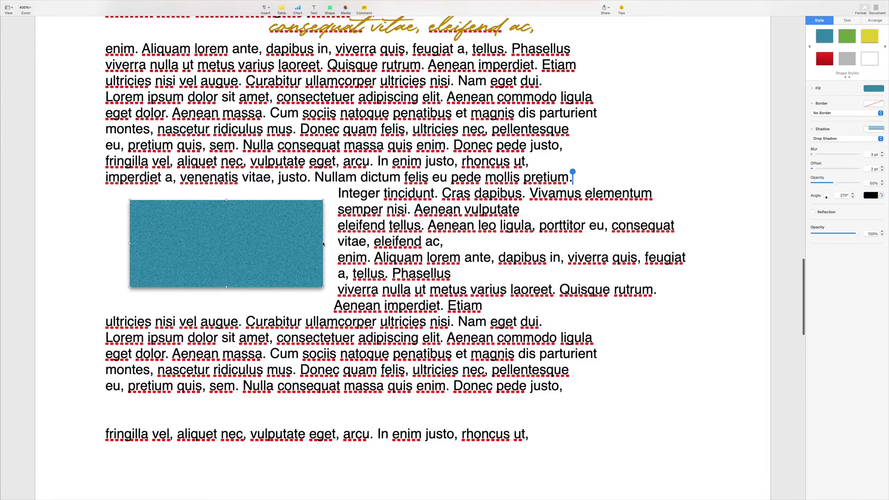
left_click_drag(323, 244, 267, 243)
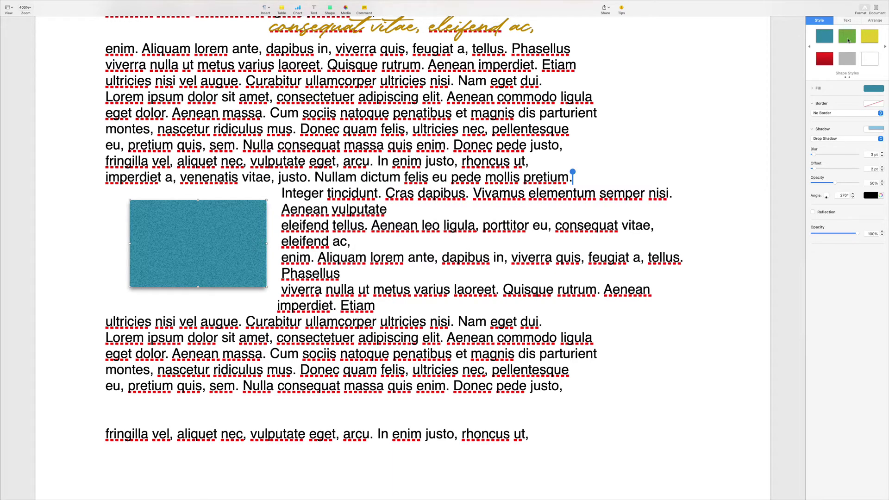
- Apply the green shape style to the rectangle and give it a curved shadow and a reflection
left_click(847, 37)
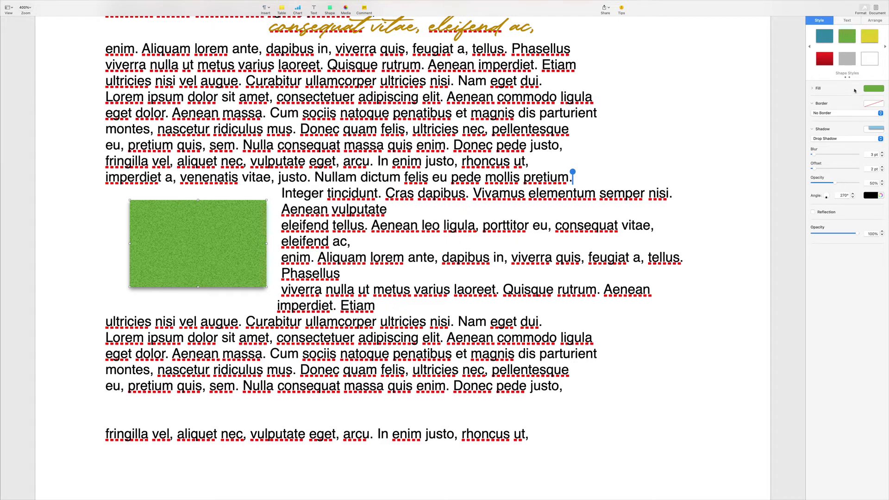
left_click(874, 131)
left_click(868, 149)
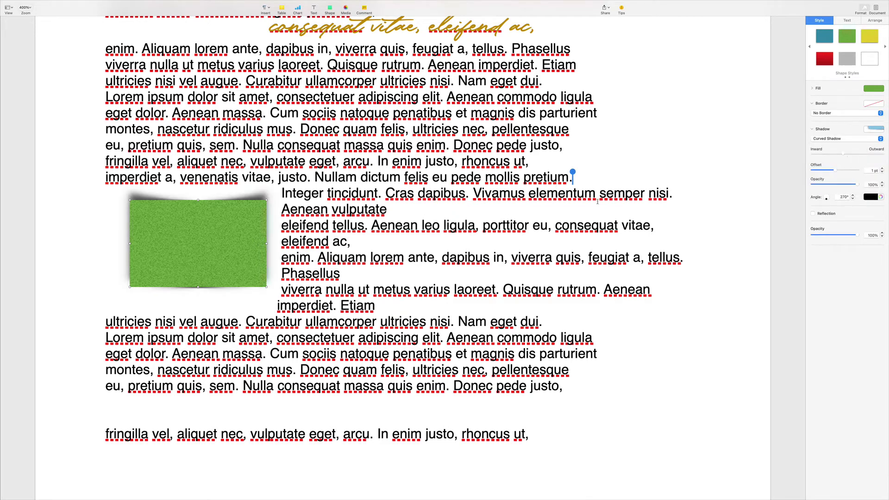
left_click(827, 215)
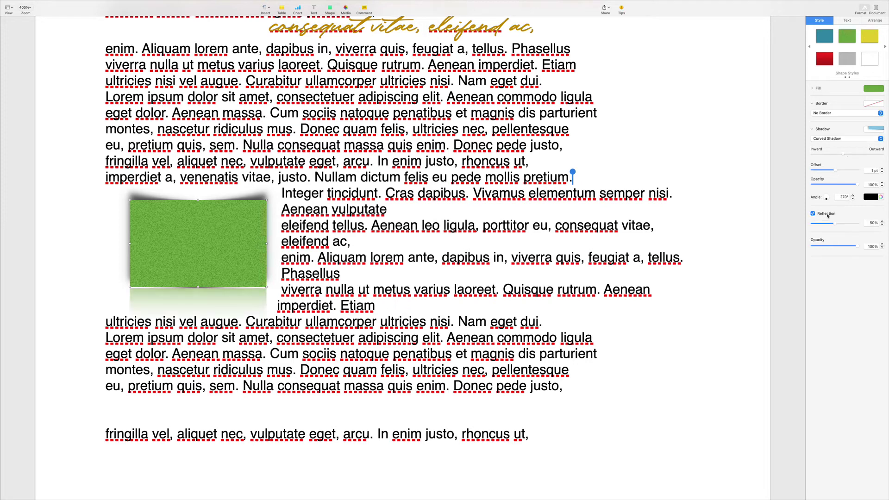
left_click(844, 140)
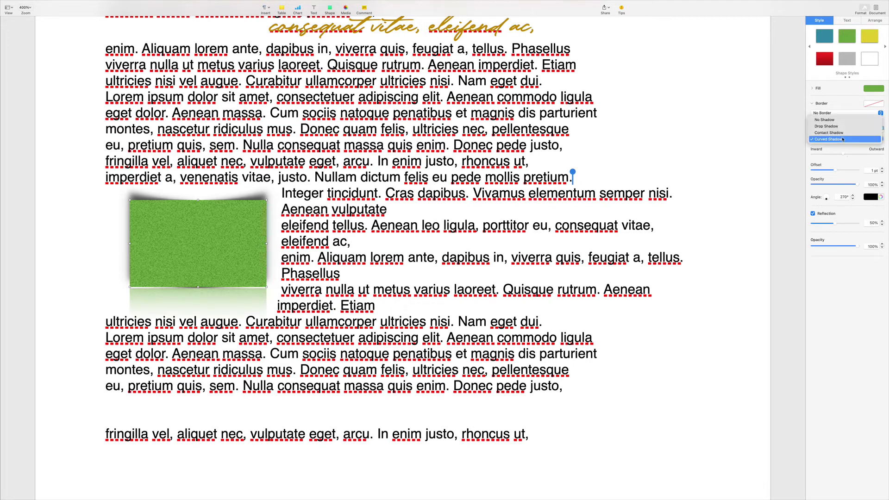
left_click(842, 139)
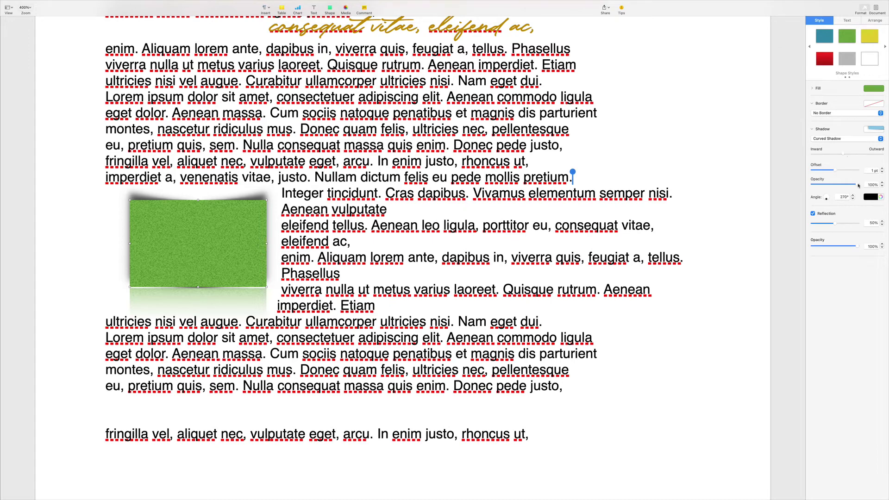
- Set the rectangle's shadow angle to about 31.7° and its shadow colour to dark red, leaving the rectangle selected
left_click_drag(830, 198, 836, 193)
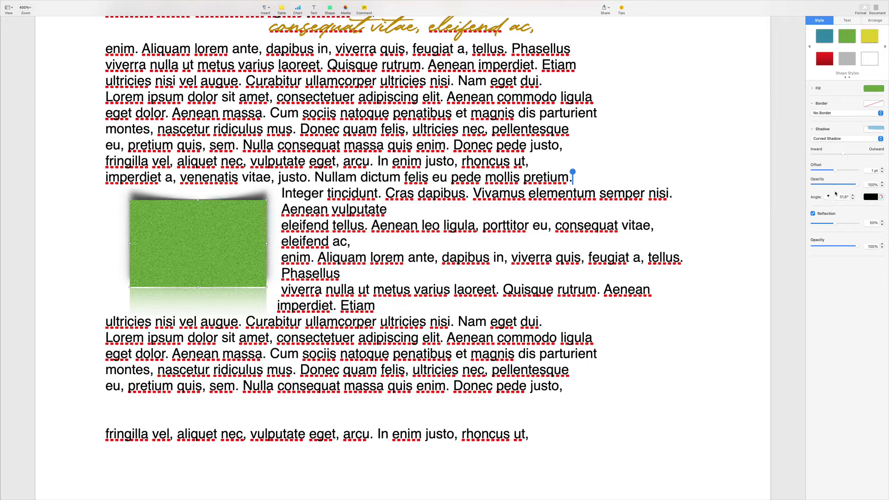
left_click(871, 197)
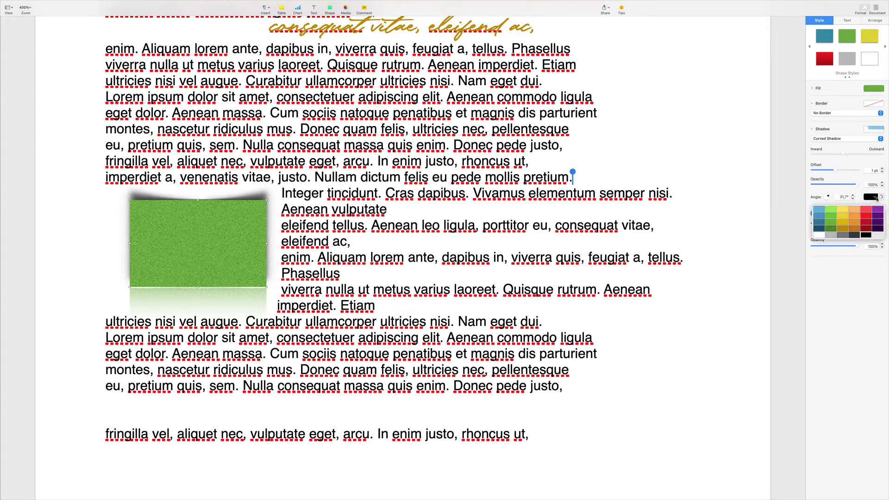
left_click(868, 228)
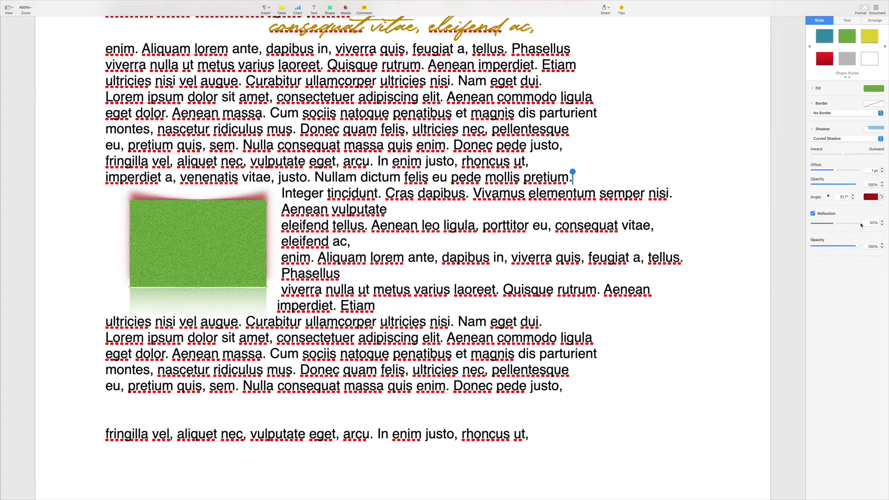
left_click(465, 253)
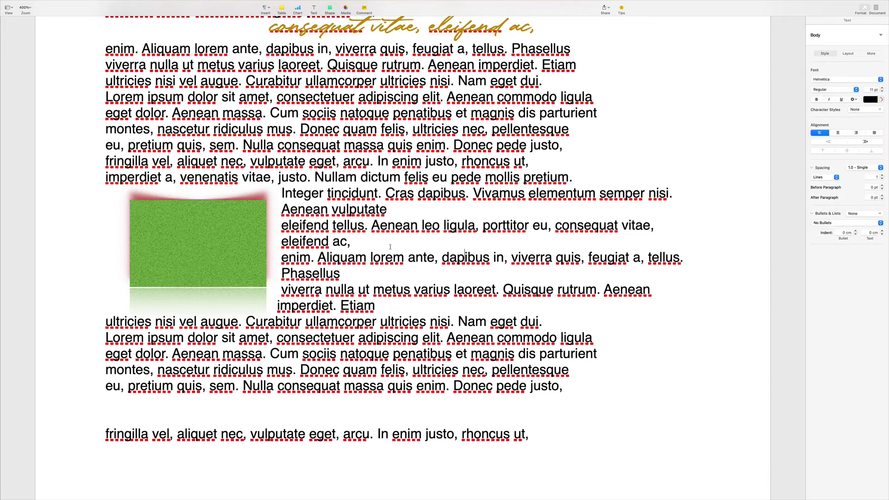
scroll(389, 246, "down", 5)
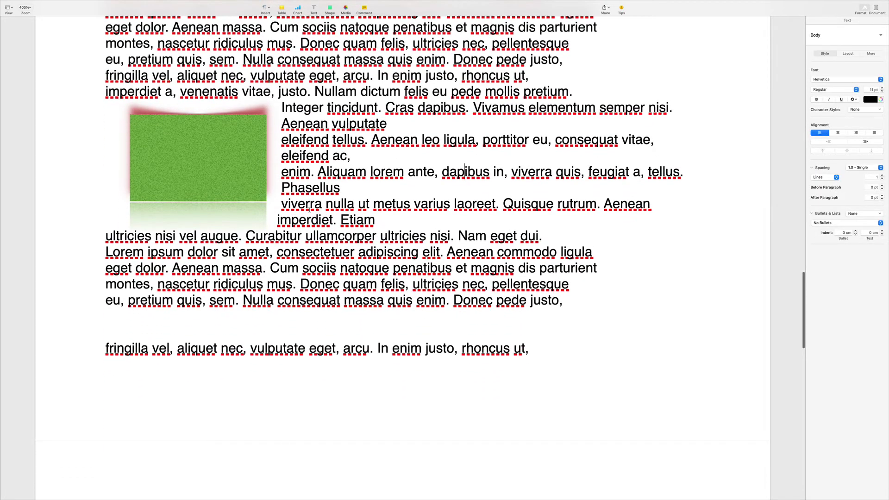
left_click(167, 176)
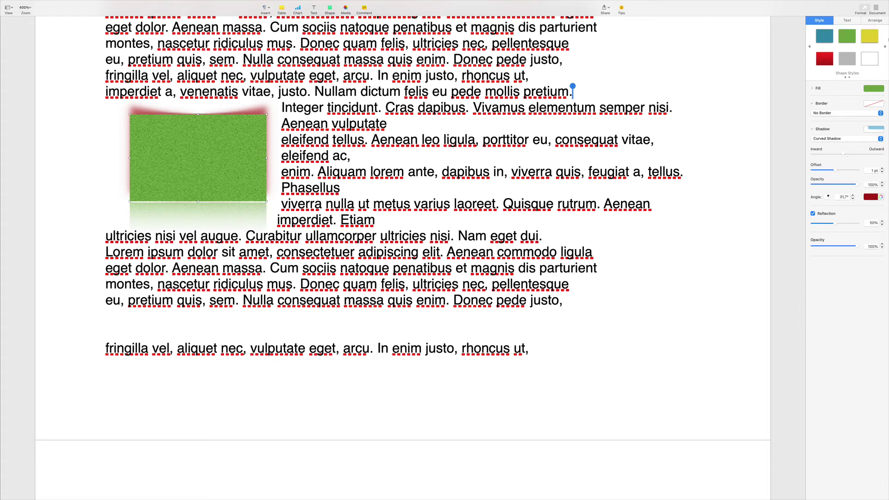
- Save the green rectangle's look, with its dark red curved shadow and reflection, as a new shape style and deselect it
left_click(885, 47)
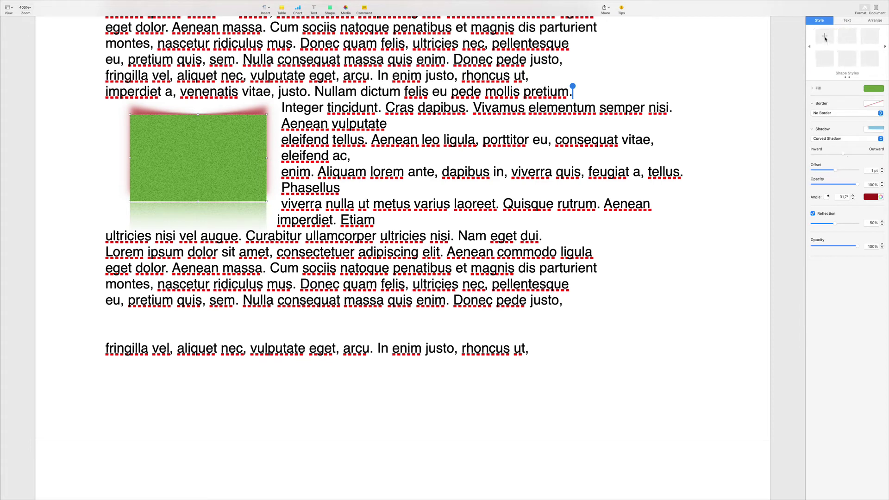
left_click(825, 37)
left_click(439, 162)
- Delete the stray arrow and tilde line after "consectetuer adipiscing elit." at the end of the document
scroll(439, 162, "down", 10)
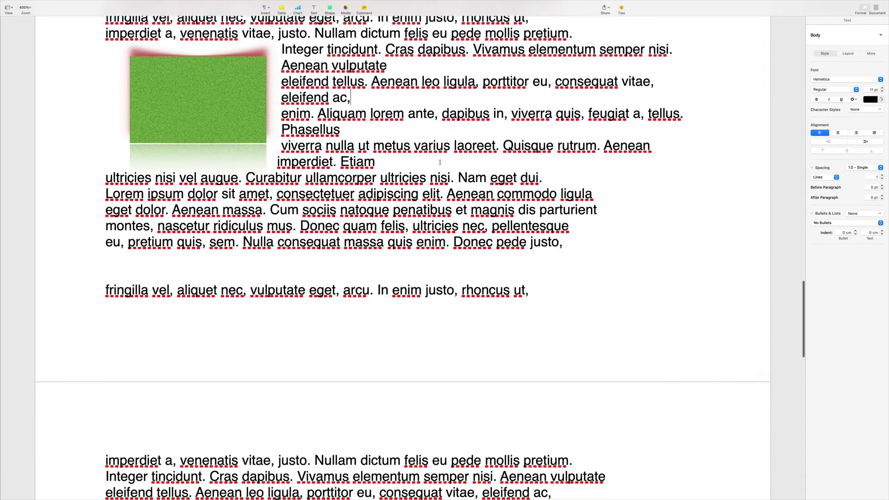
left_click(183, 317)
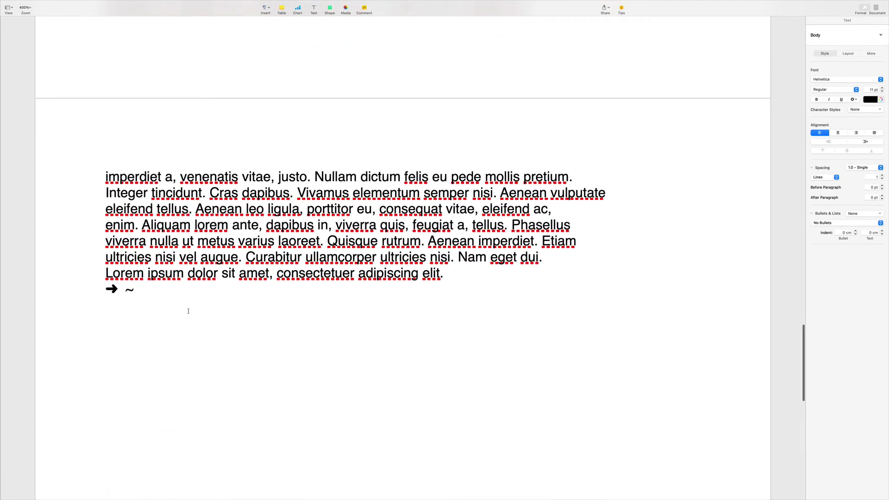
key("BackSpace")
key("BackSpace")
key("BackSpace")
scroll(403, 231, "up", 1)
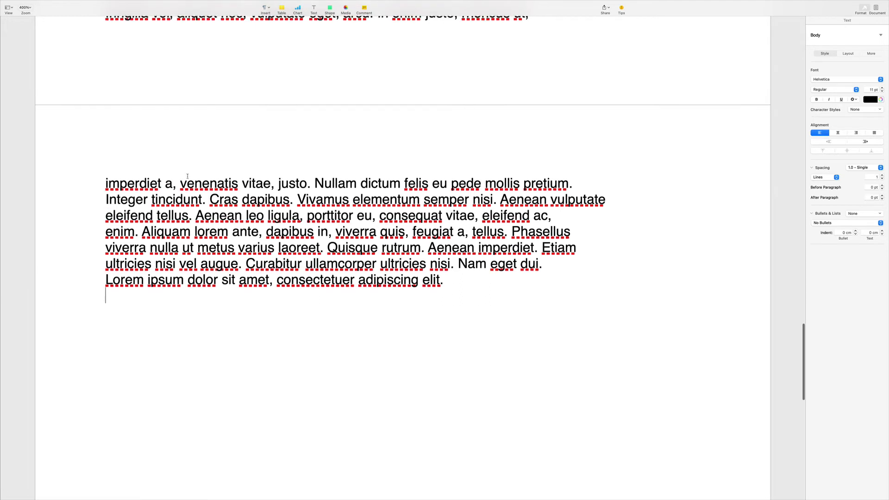
- Insert a rounded square shape at the end of the text and apply the saved green style with the red curved shadow
left_click(329, 8)
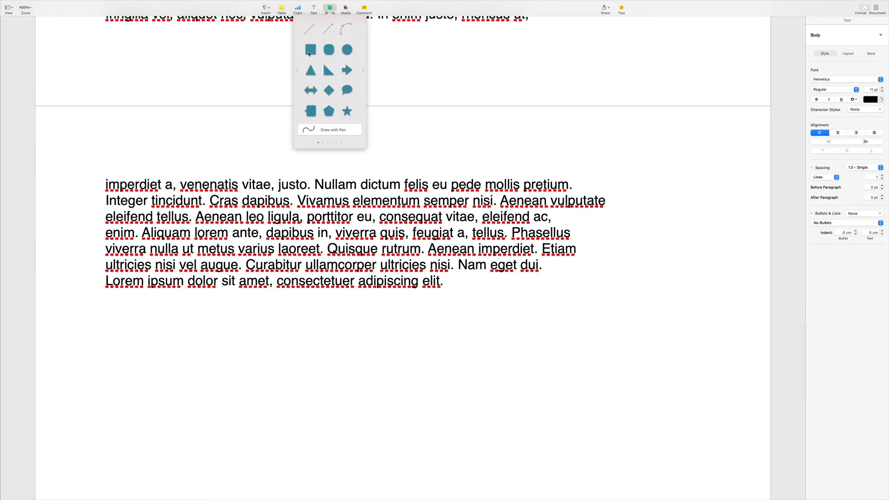
left_click(329, 49)
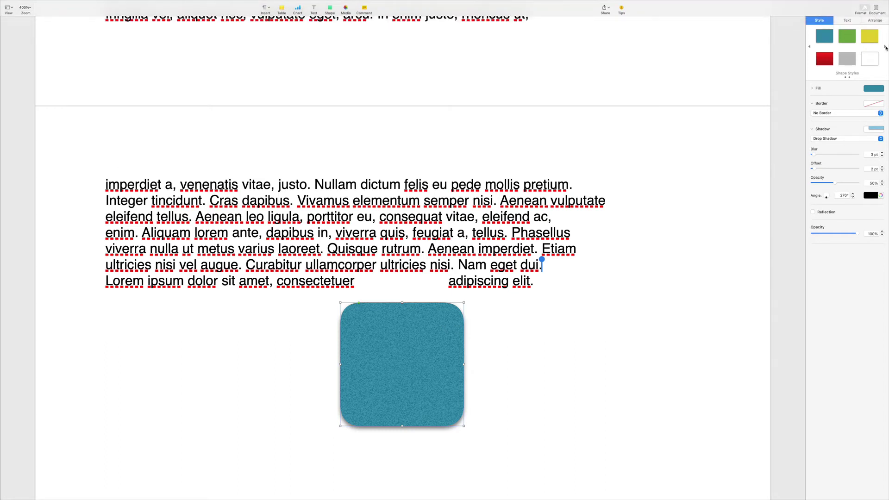
left_click(885, 46)
left_click(817, 44)
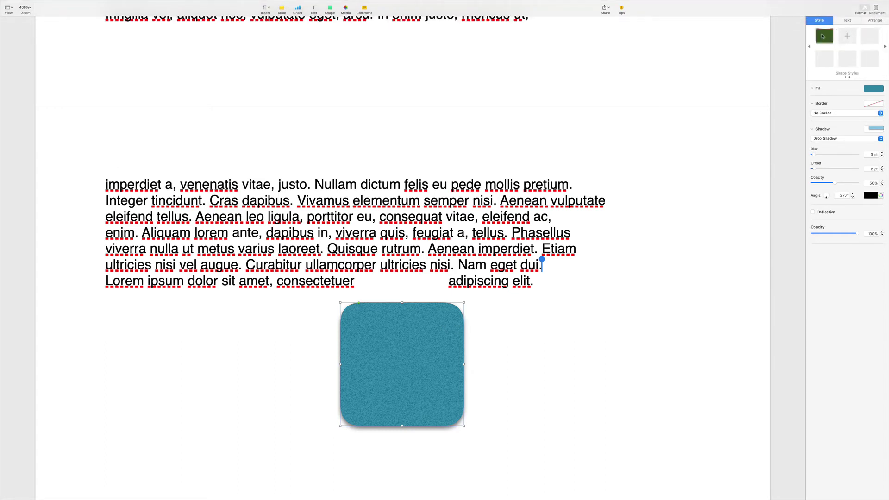
left_click(528, 302)
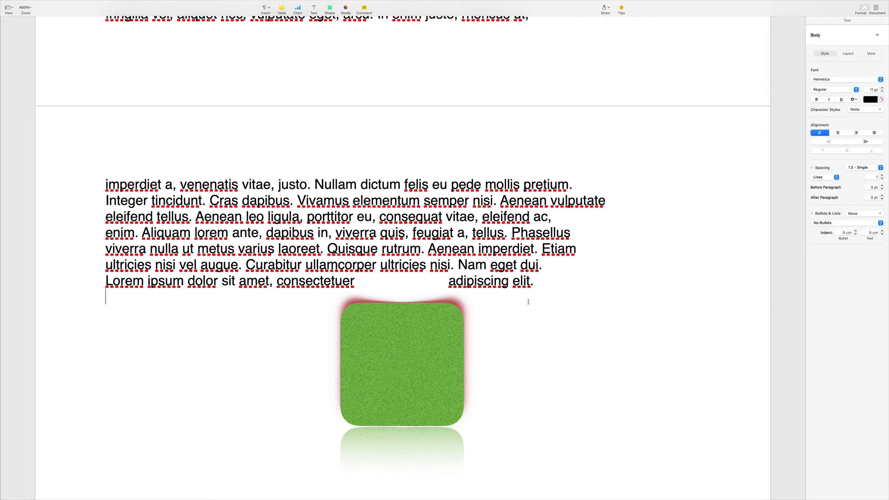
- Shorten the rounded green shape to about half its height from its lower edge and deselect it
left_click(420, 360)
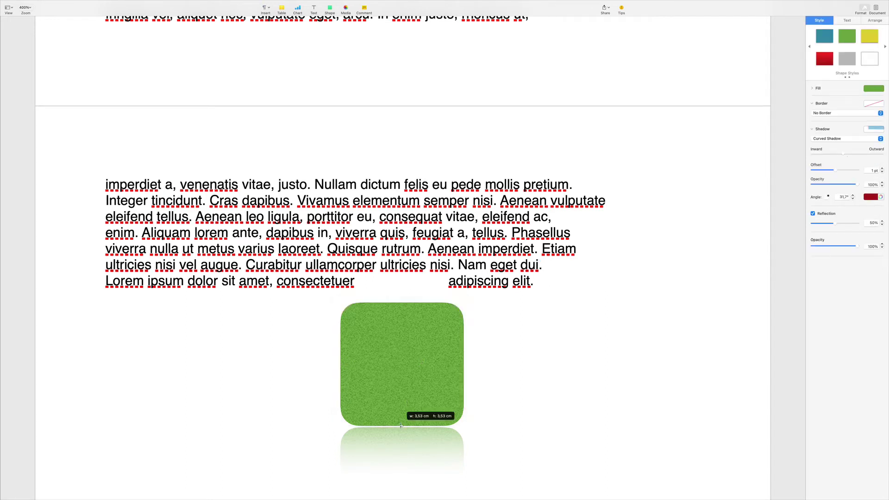
left_click_drag(401, 426, 410, 363)
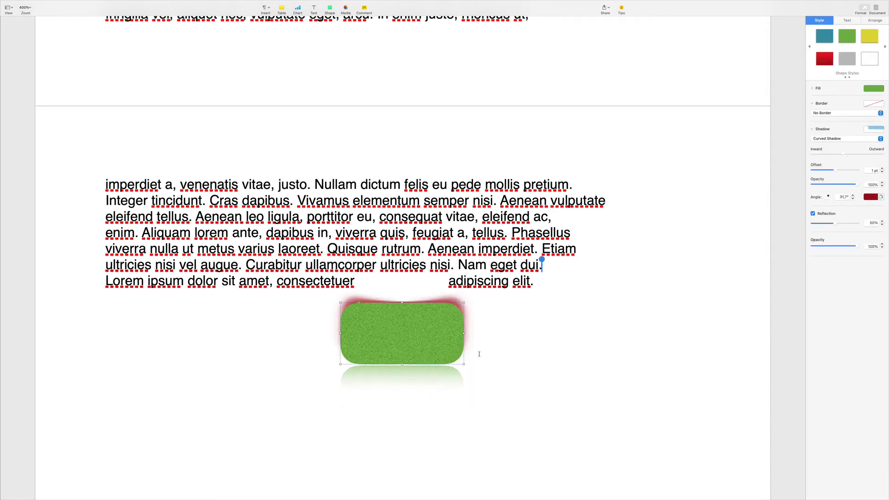
left_click(497, 354)
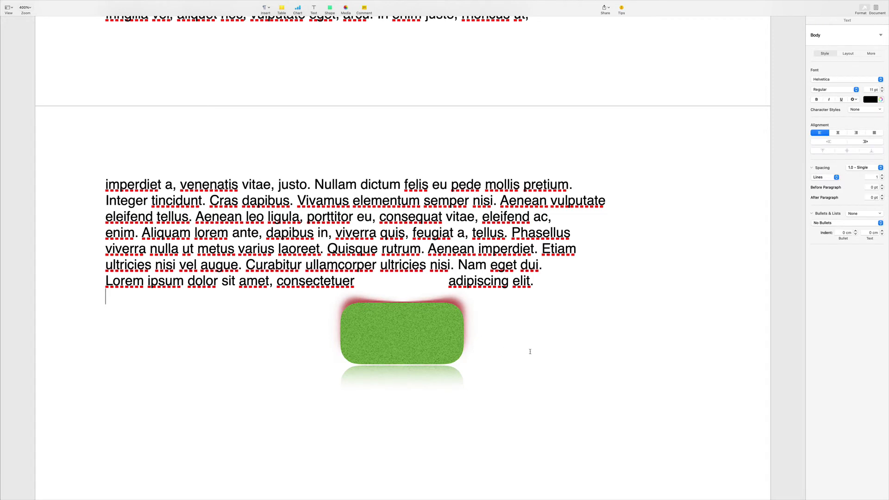
scroll(530, 351, "up", 10)
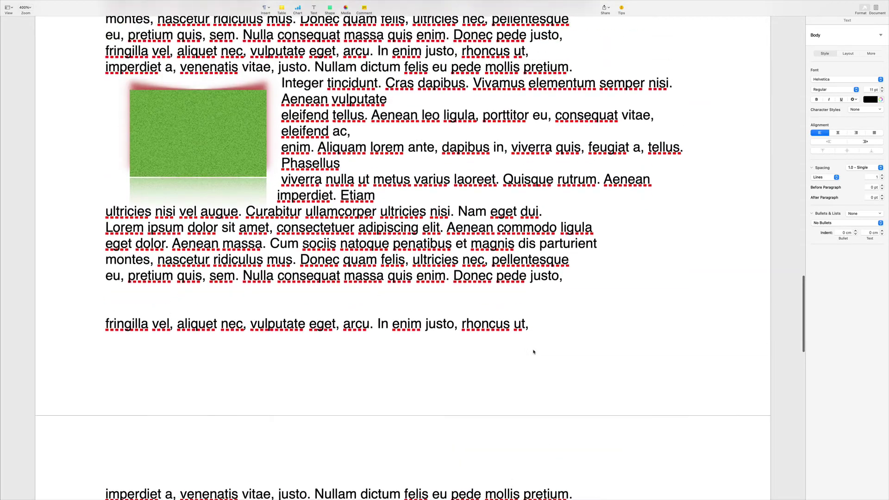
scroll(533, 352, "up", 10)
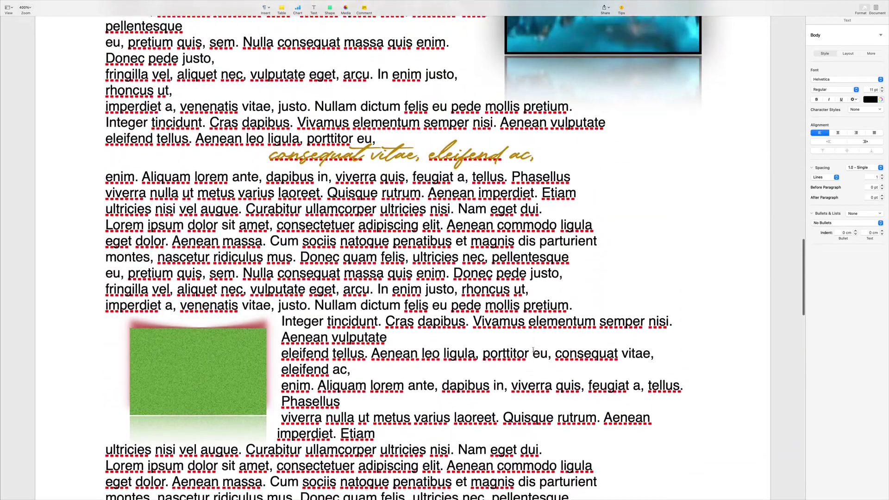
scroll(533, 351, "down", 15)
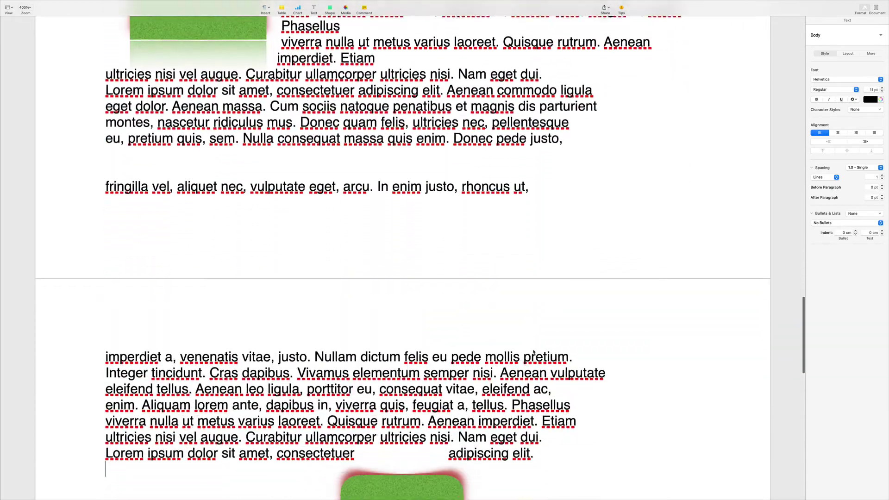
scroll(533, 351, "down", 6)
- Switch to Safari, close the Apple support and Google nature image pages, and show the remaining tutorial slides full screen
key("super+Tab")
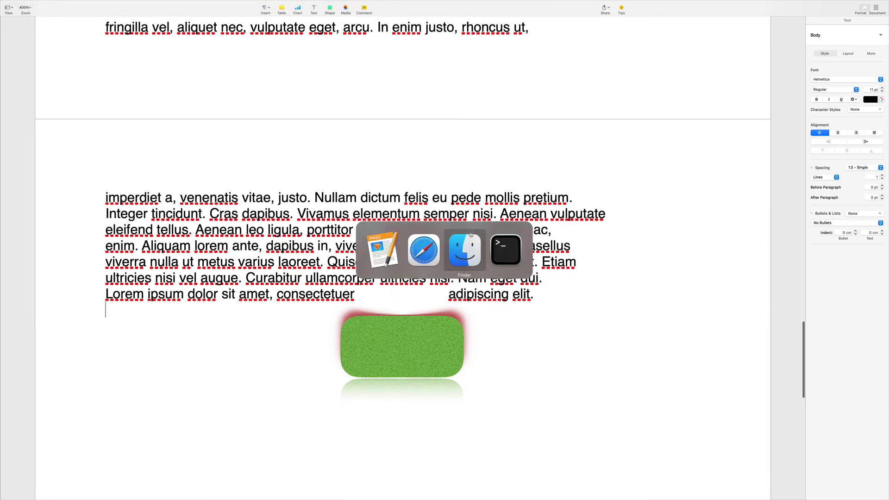
left_click(471, 234)
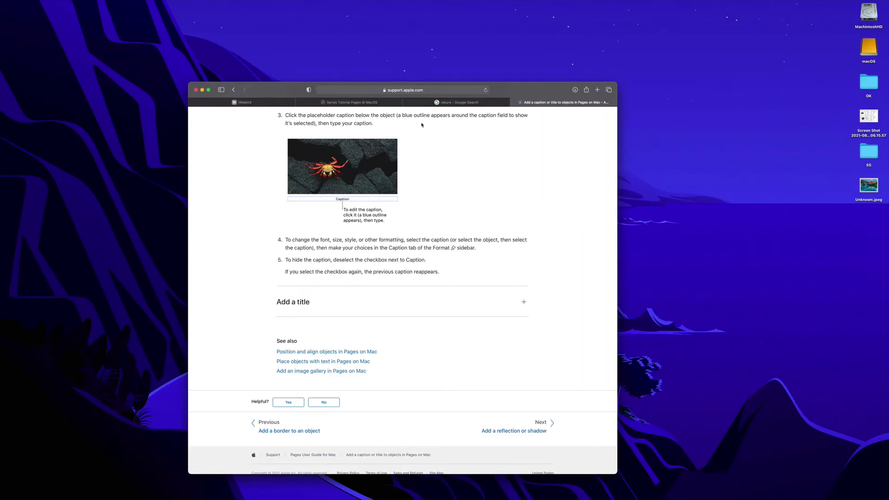
left_click(515, 103)
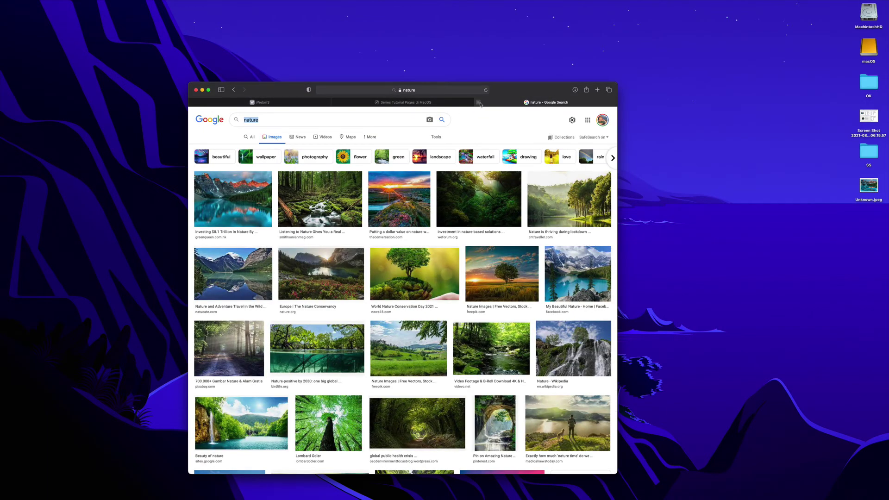
left_click(479, 102)
left_click(208, 91)
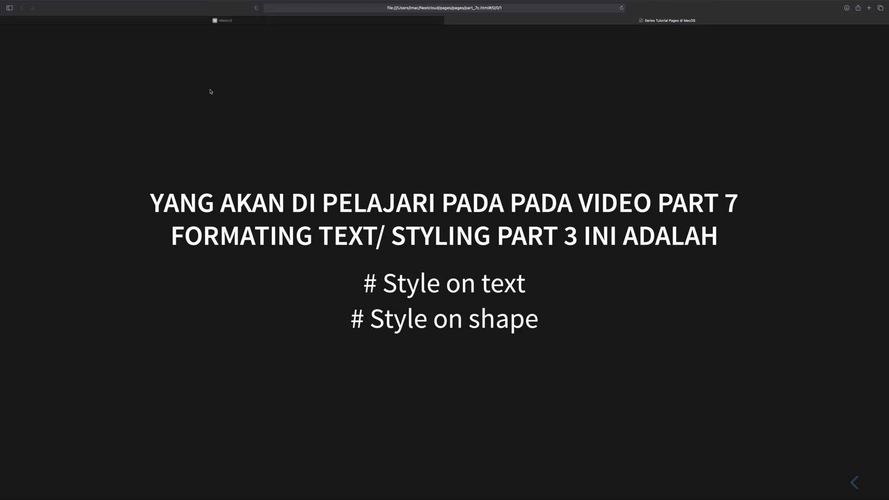
- Switch back to Pages and review the styled shapes, images and text from the last page up to the first Judul heading
key("super+Tab")
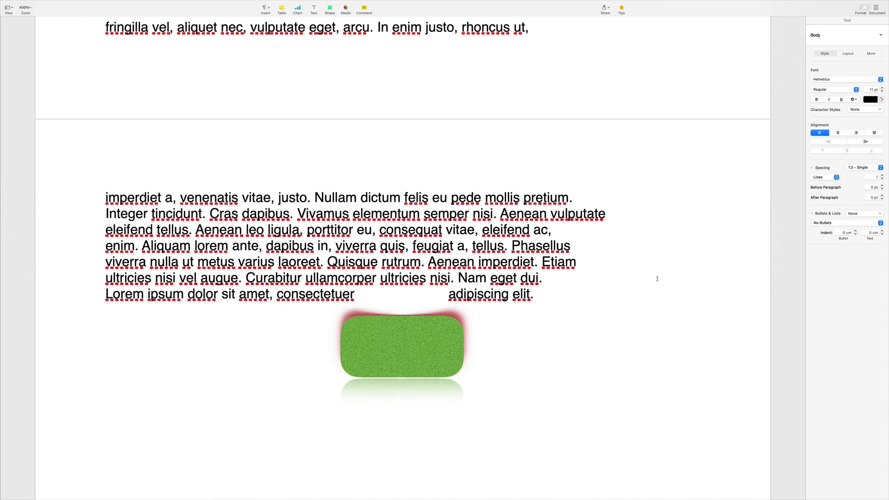
scroll(660, 278, "up", 10)
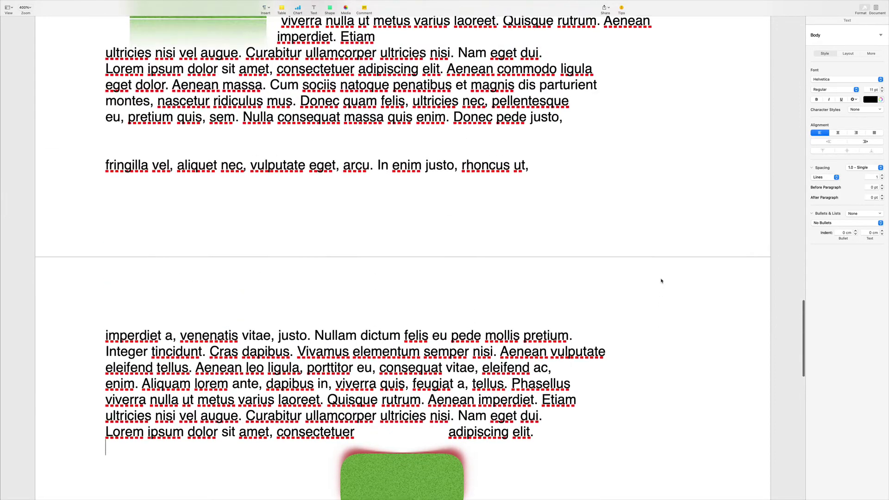
scroll(661, 279, "up", 15)
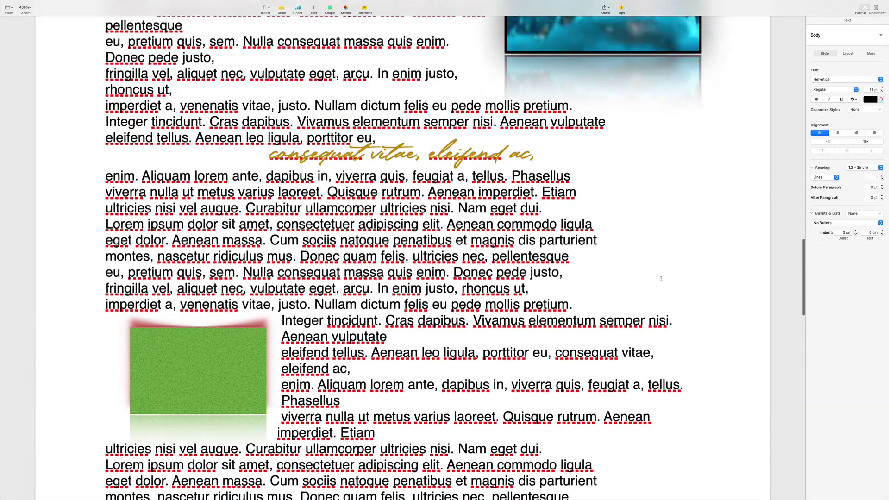
scroll(661, 280, "up", 15)
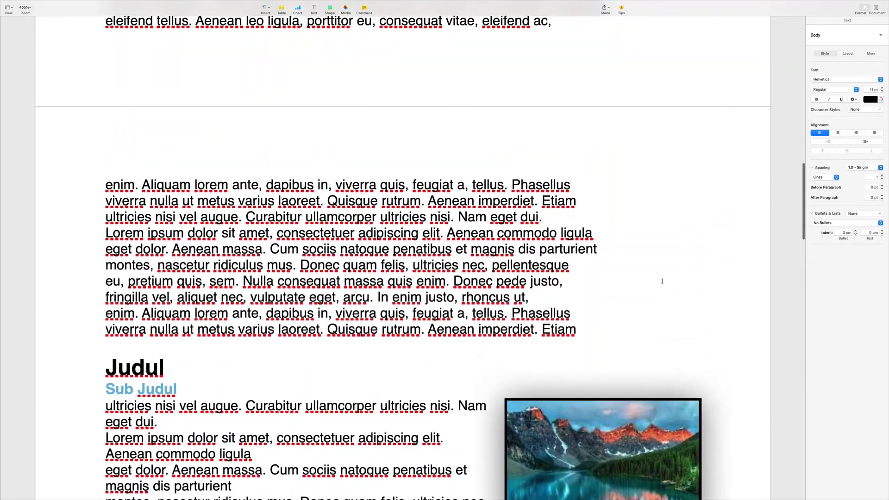
scroll(661, 282, "up", 20)
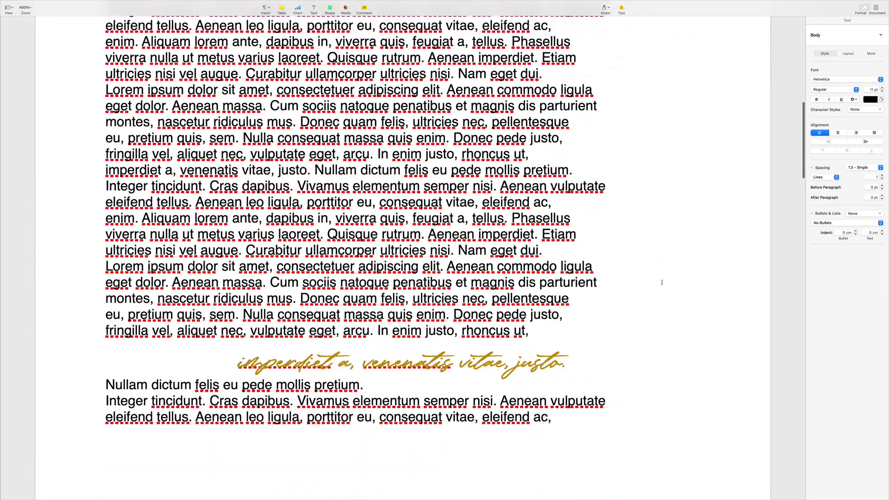
scroll(661, 284, "up", 3)
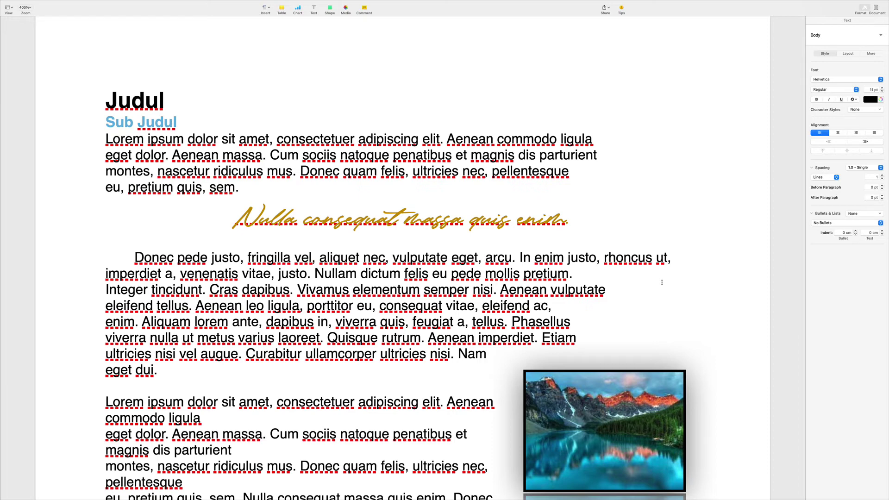
key("super+Tab")
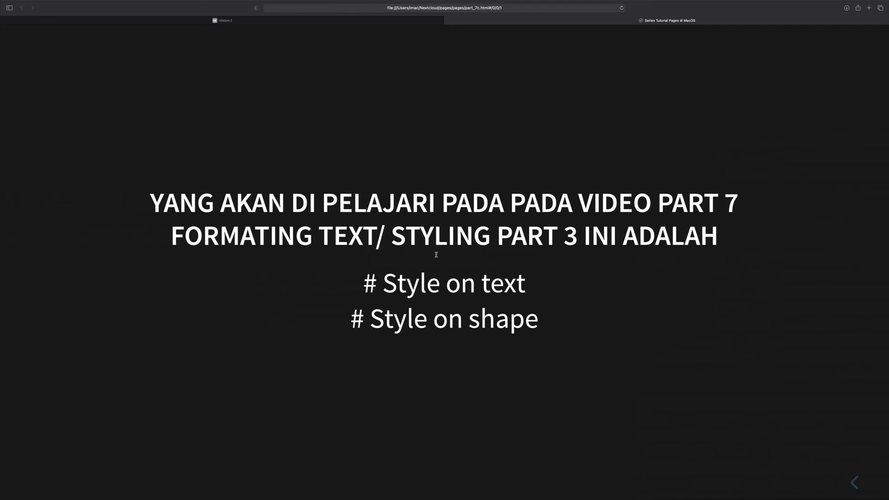
key("super+Tab")
scroll(535, 294, "down", 5)
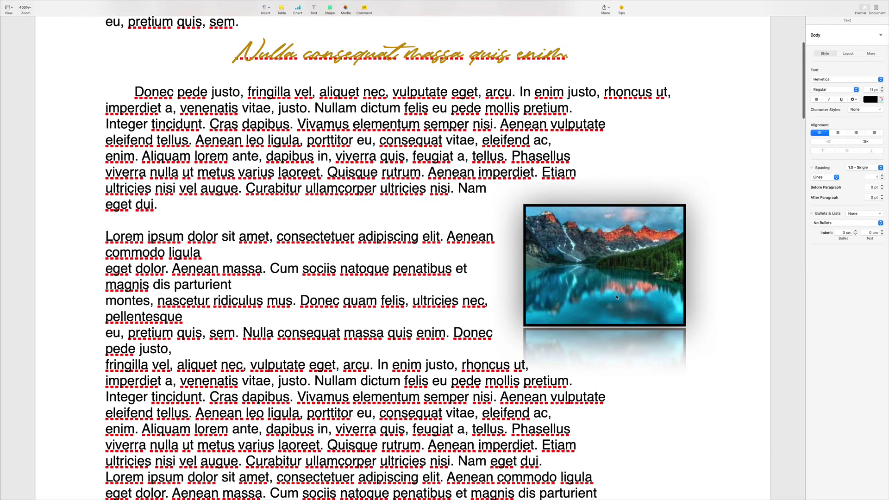
scroll(616, 298, "up", 5)
scroll(616, 297, "down", 2)
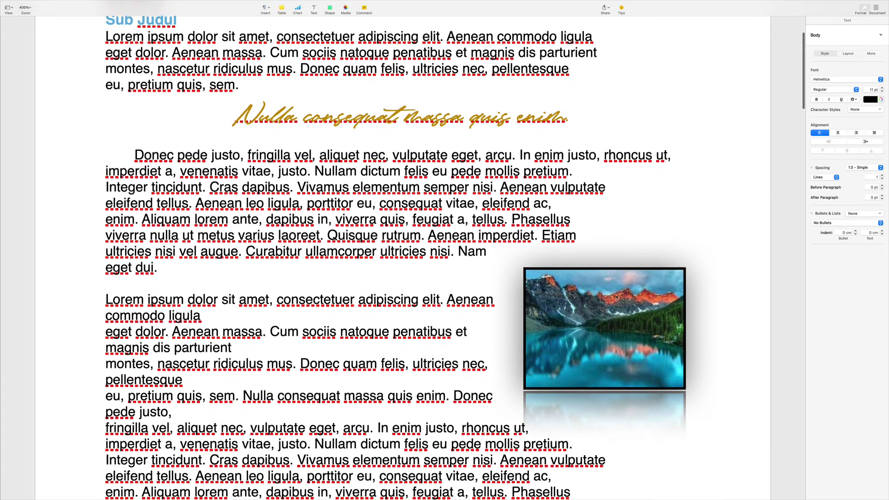
scroll(616, 297, "up", 3)
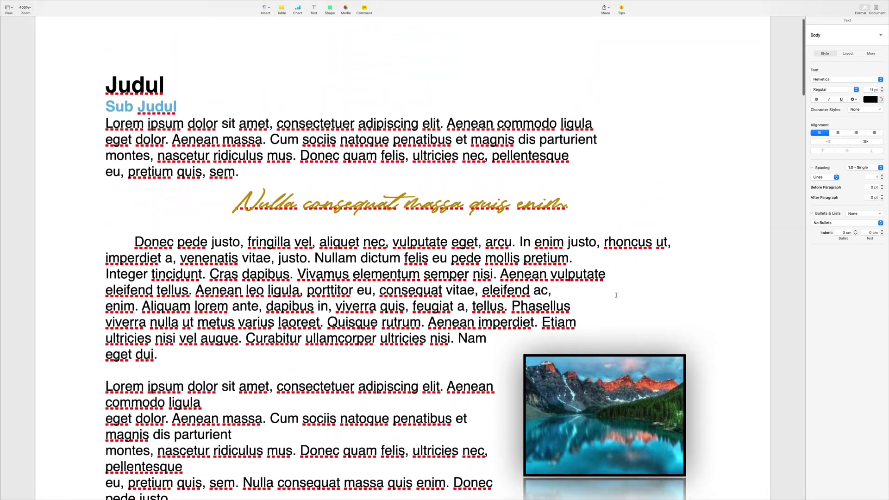
scroll(616, 295, "down", 2)
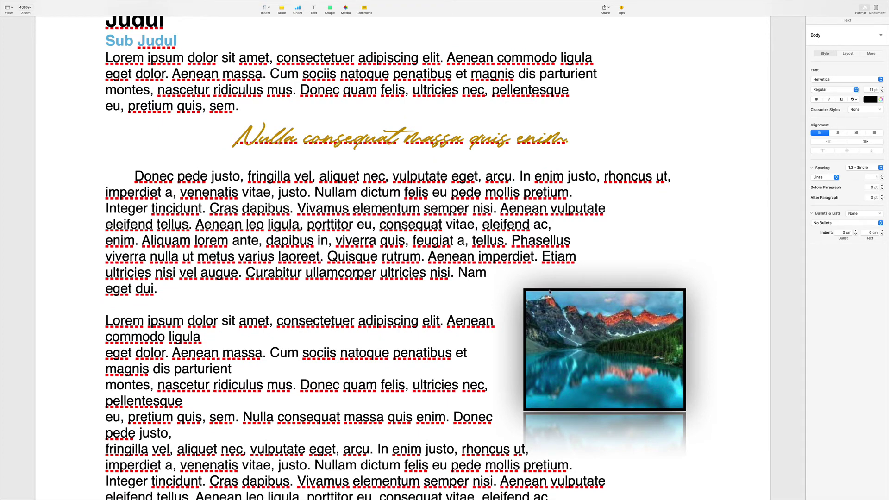
scroll(549, 291, "up", 3)
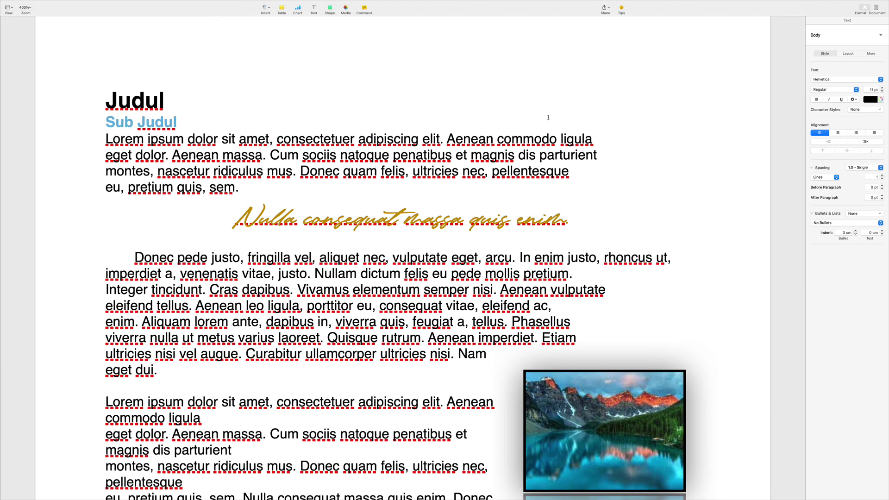
mouse_move(825, 5)
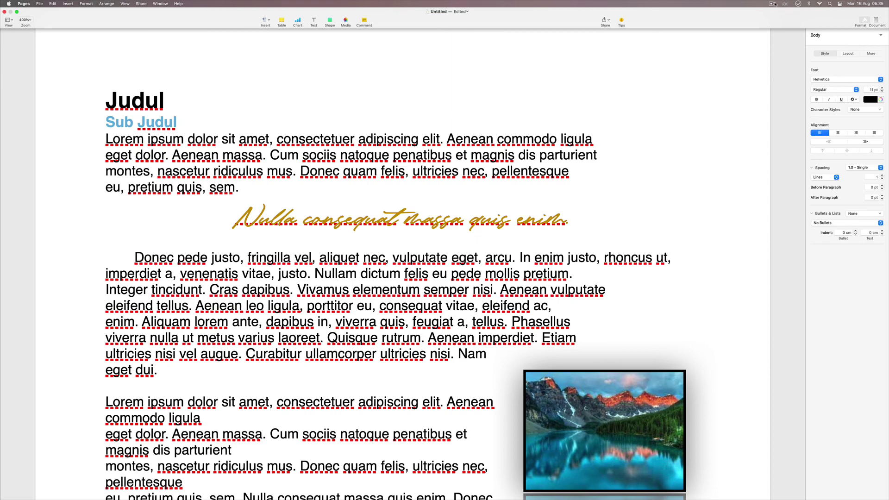